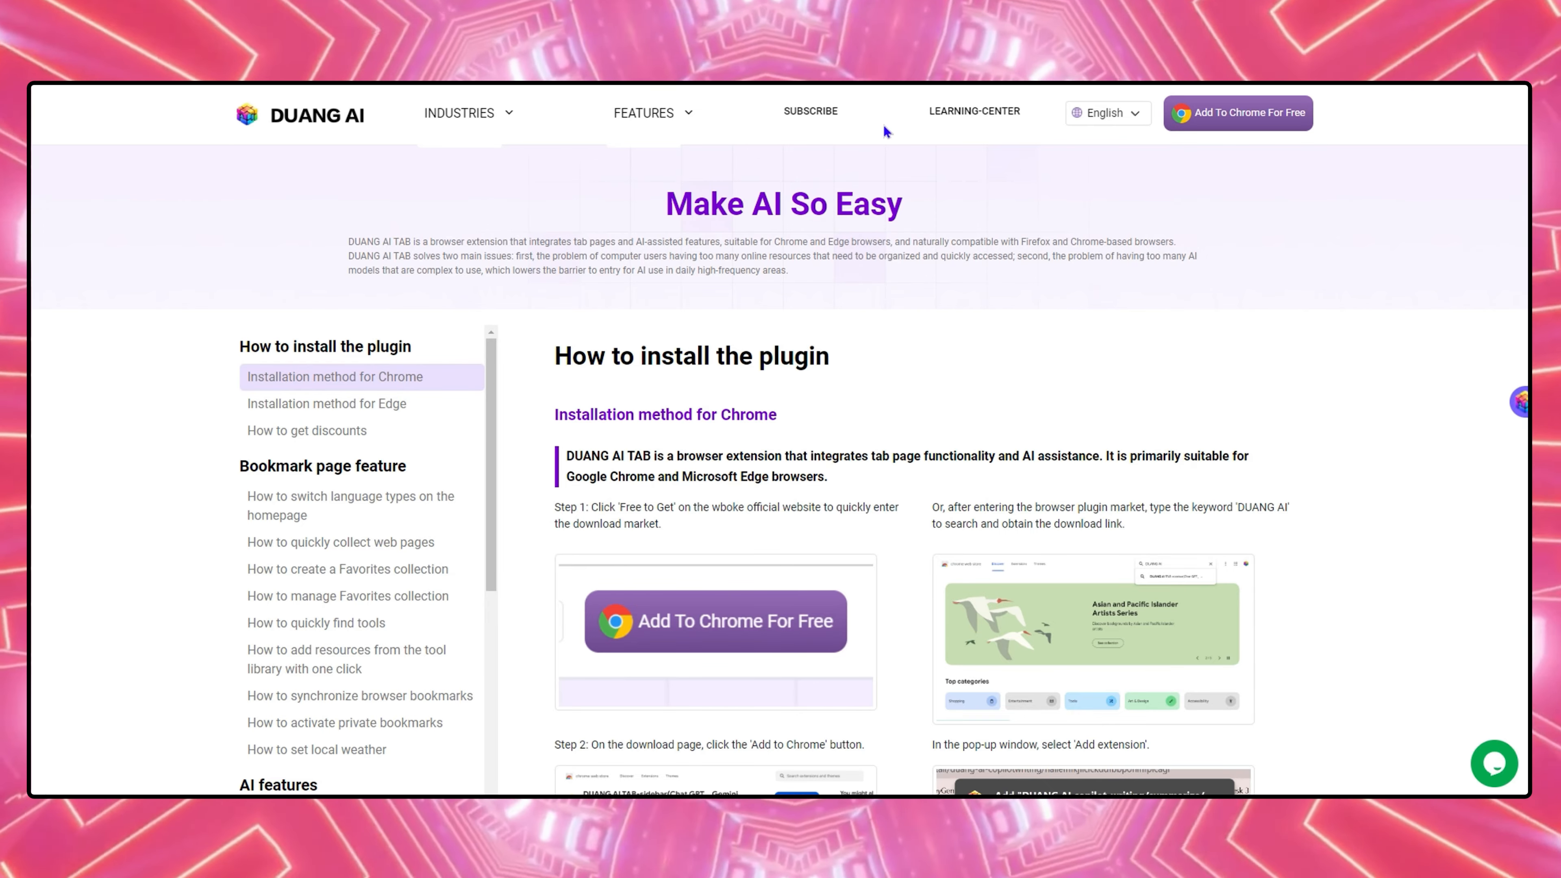
# Sign in to DUANG AI TAB with Google and open the extension's home page in a new browser tab
pyautogui.scroll(-4, 883, 124)
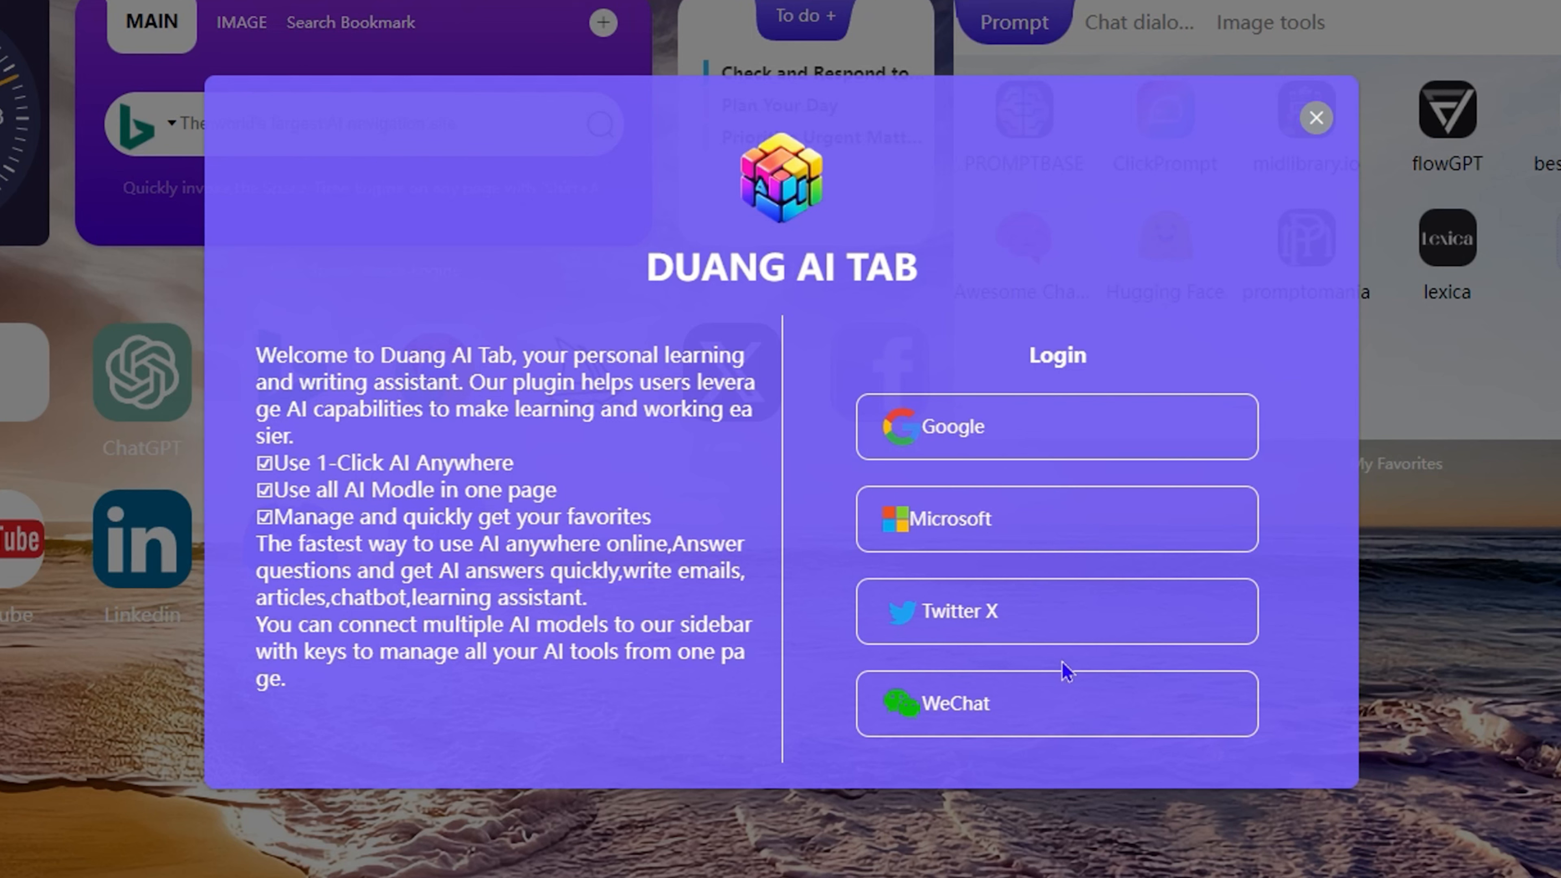
pyautogui.click(950, 431)
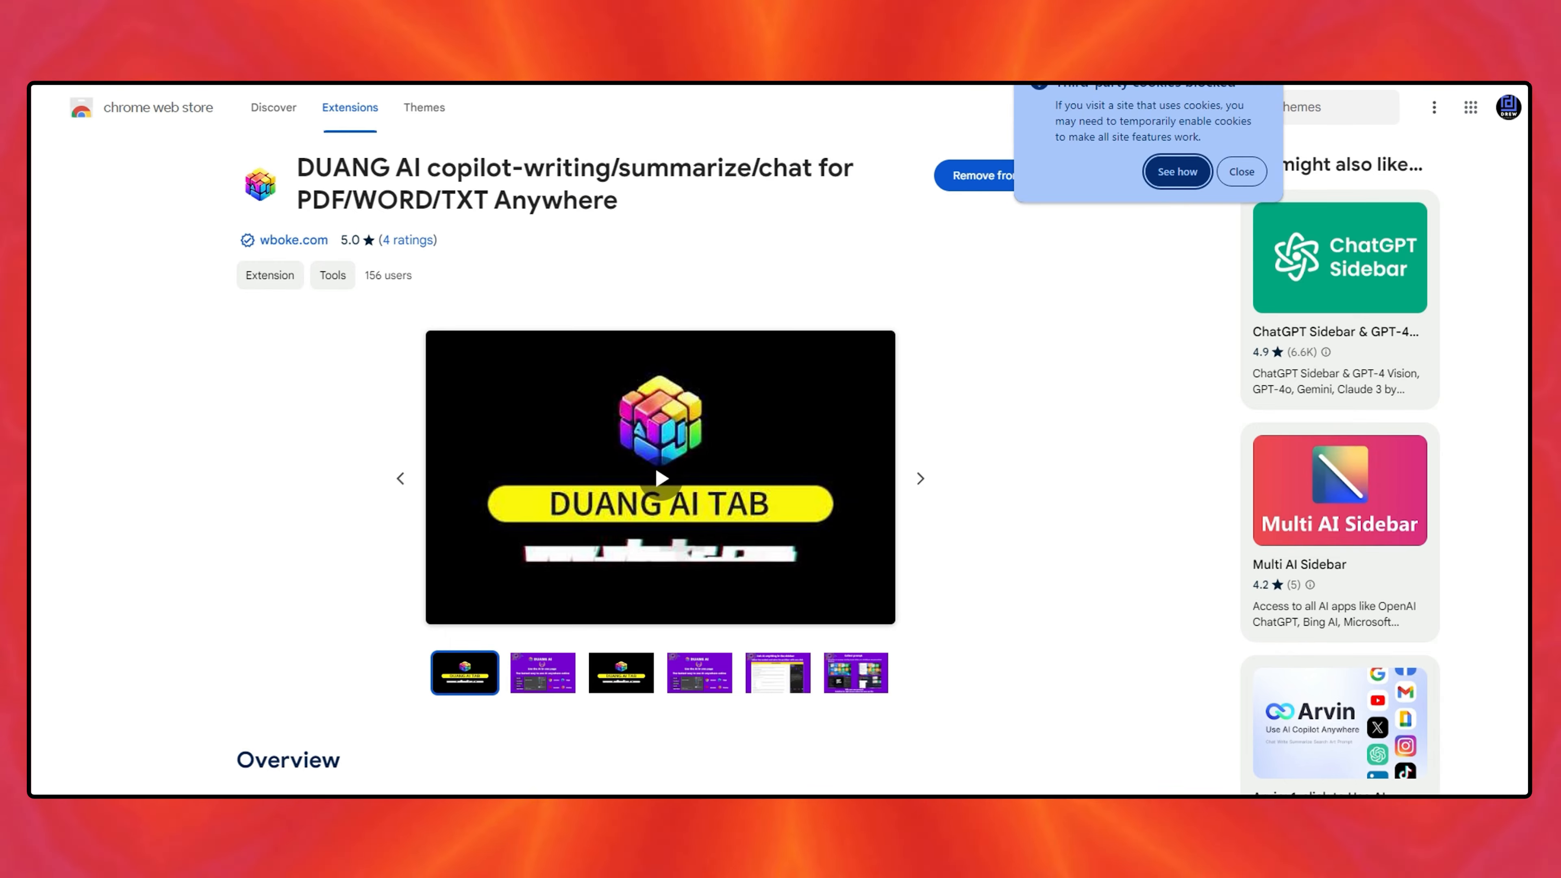
pyautogui.hotkey('ctrl', 't')
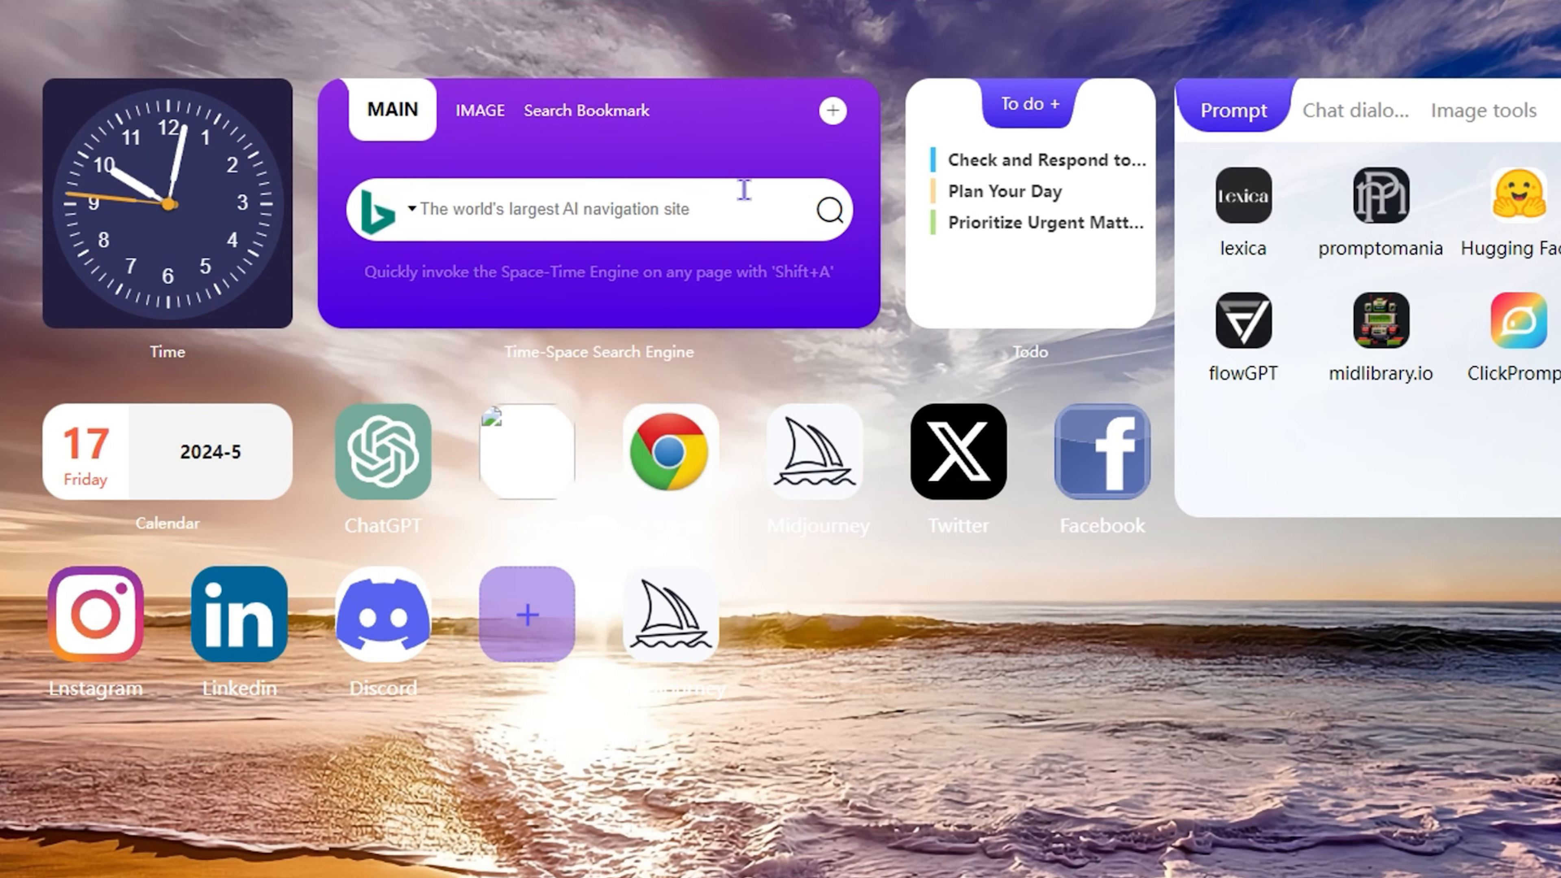
# View the pending tasks and the new-task field in the home page's to-do list, and close the list
pyautogui.click(1070, 206)
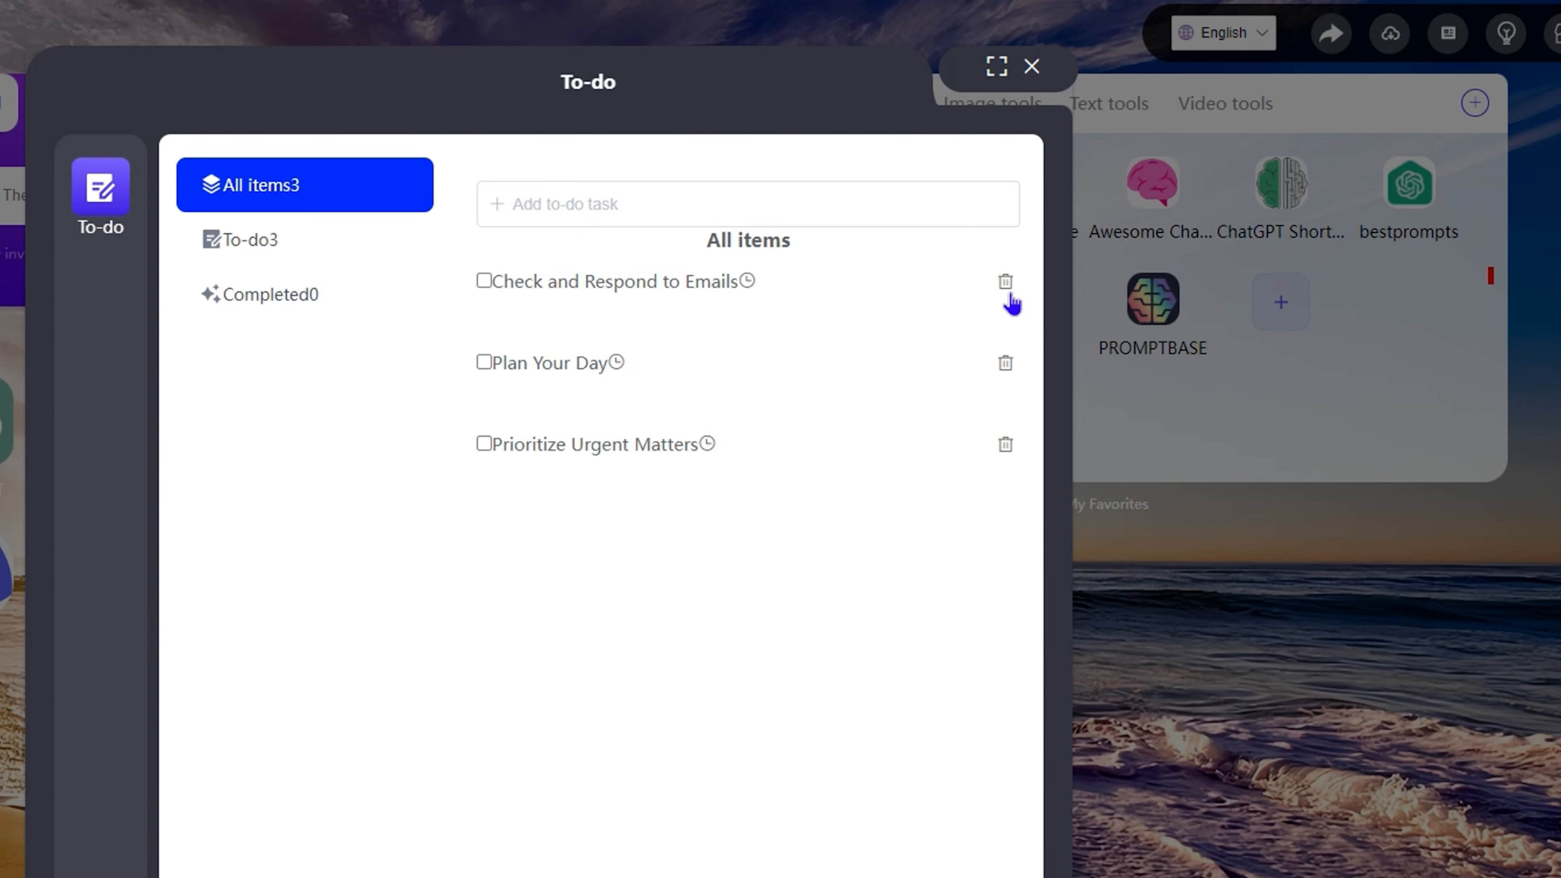
pyautogui.click(237, 245)
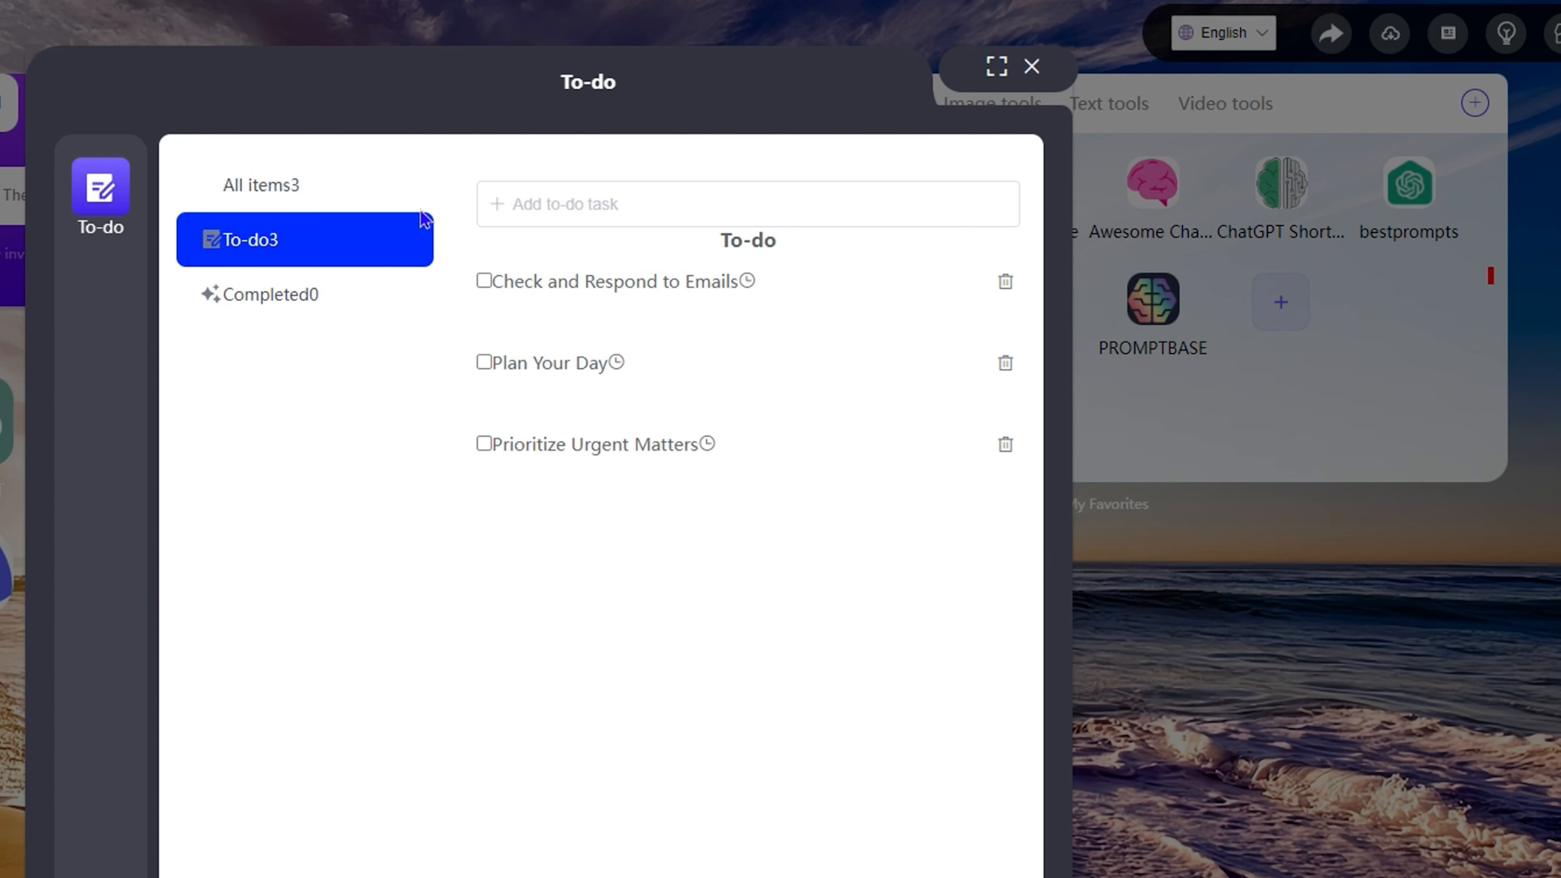
pyautogui.click(549, 186)
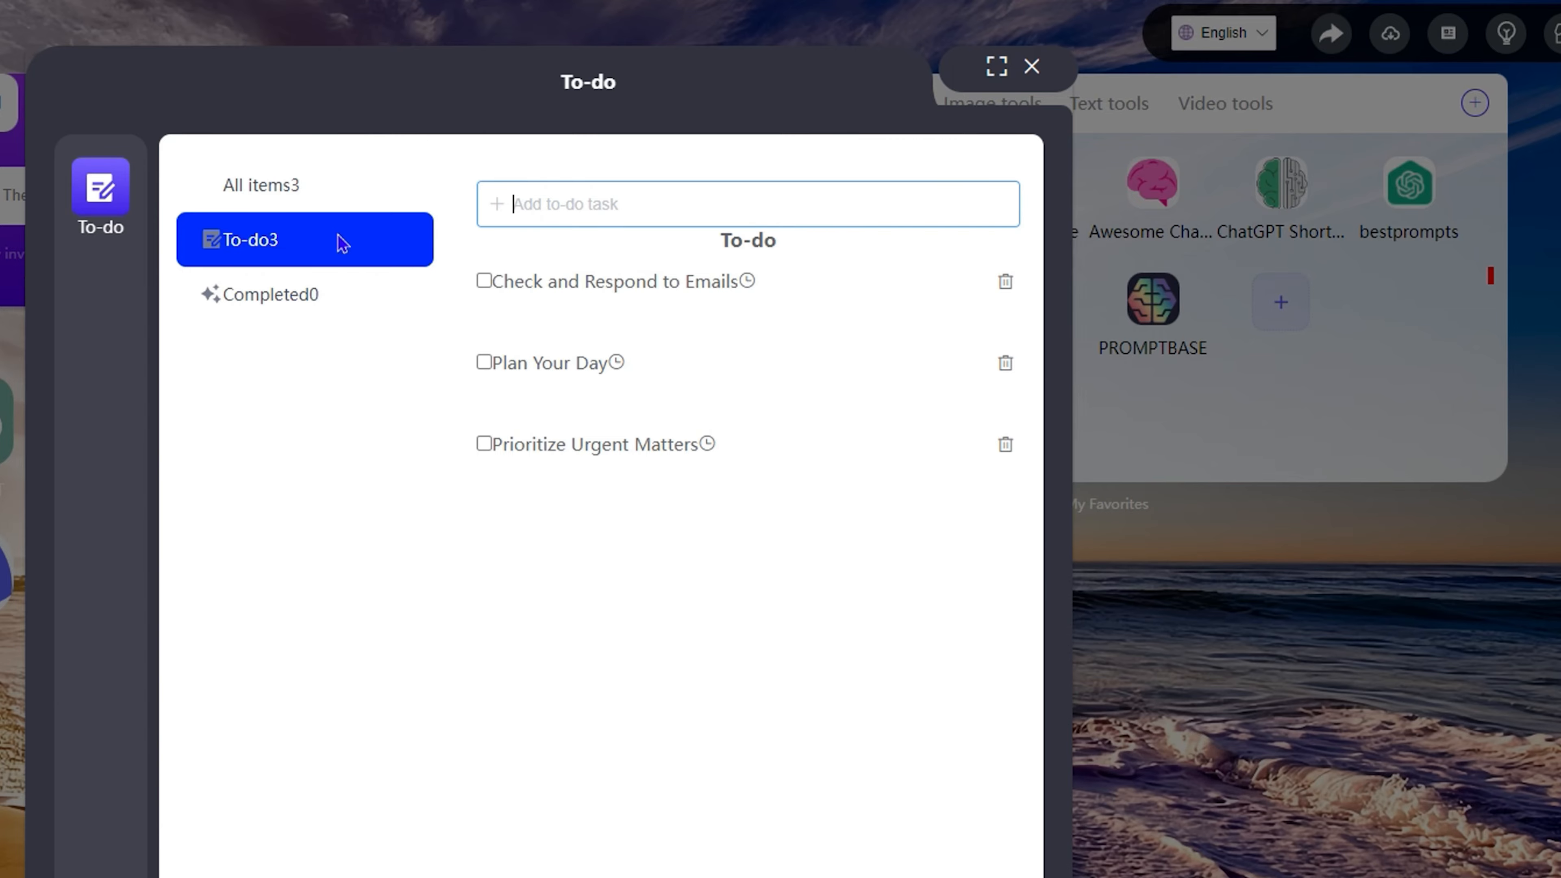
pyautogui.click(1032, 66)
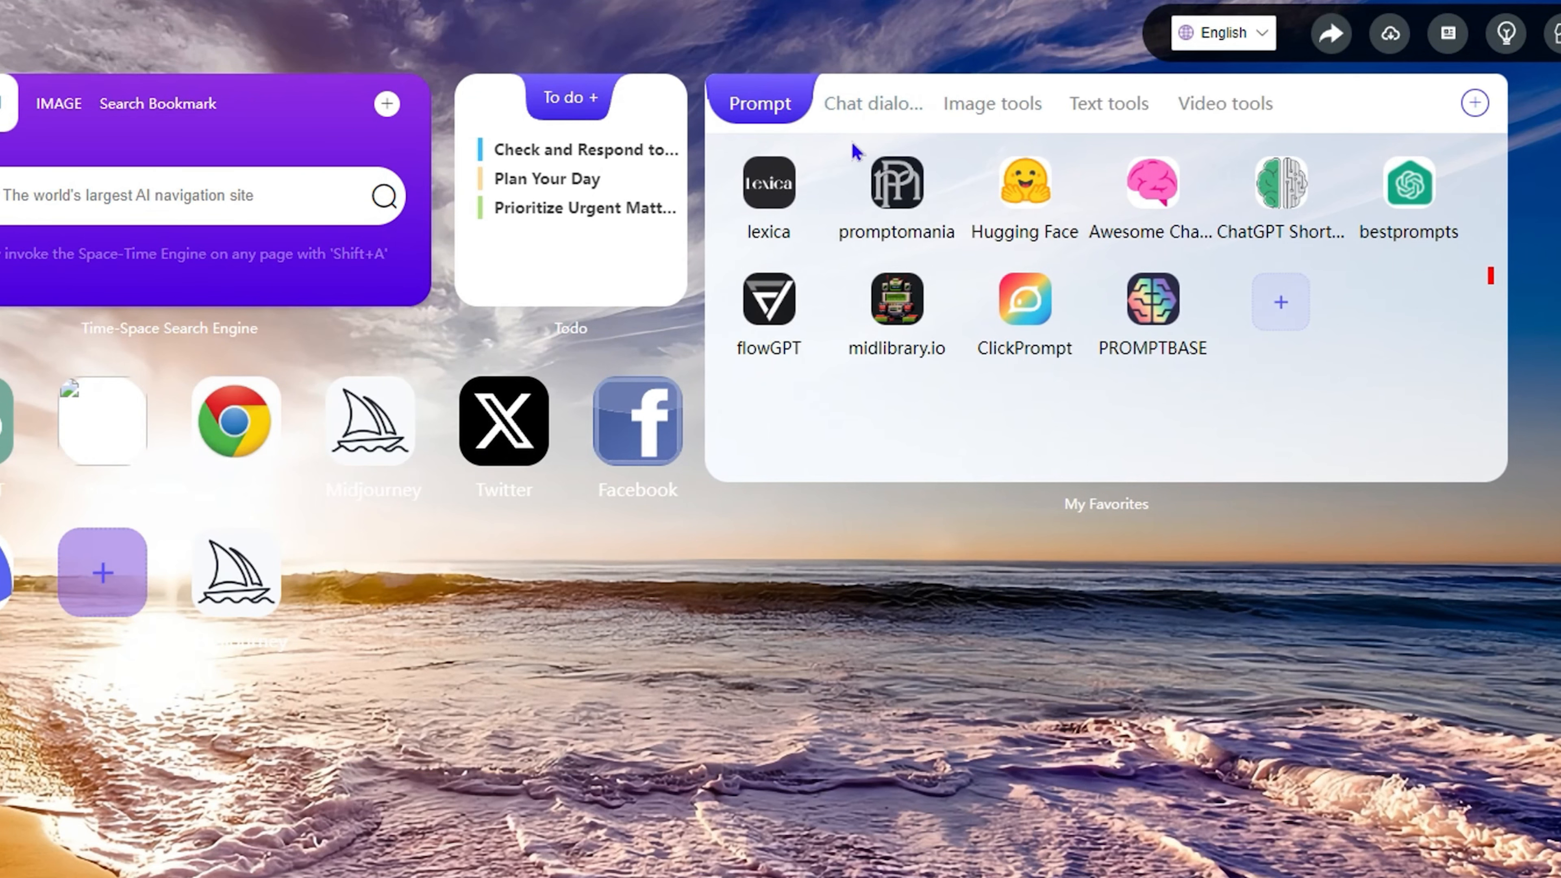
# Look through the Chat dialogue, Image tools, Text tools and Video tools categories in My Favorites
pyautogui.click(891, 120)
pyautogui.click(1002, 115)
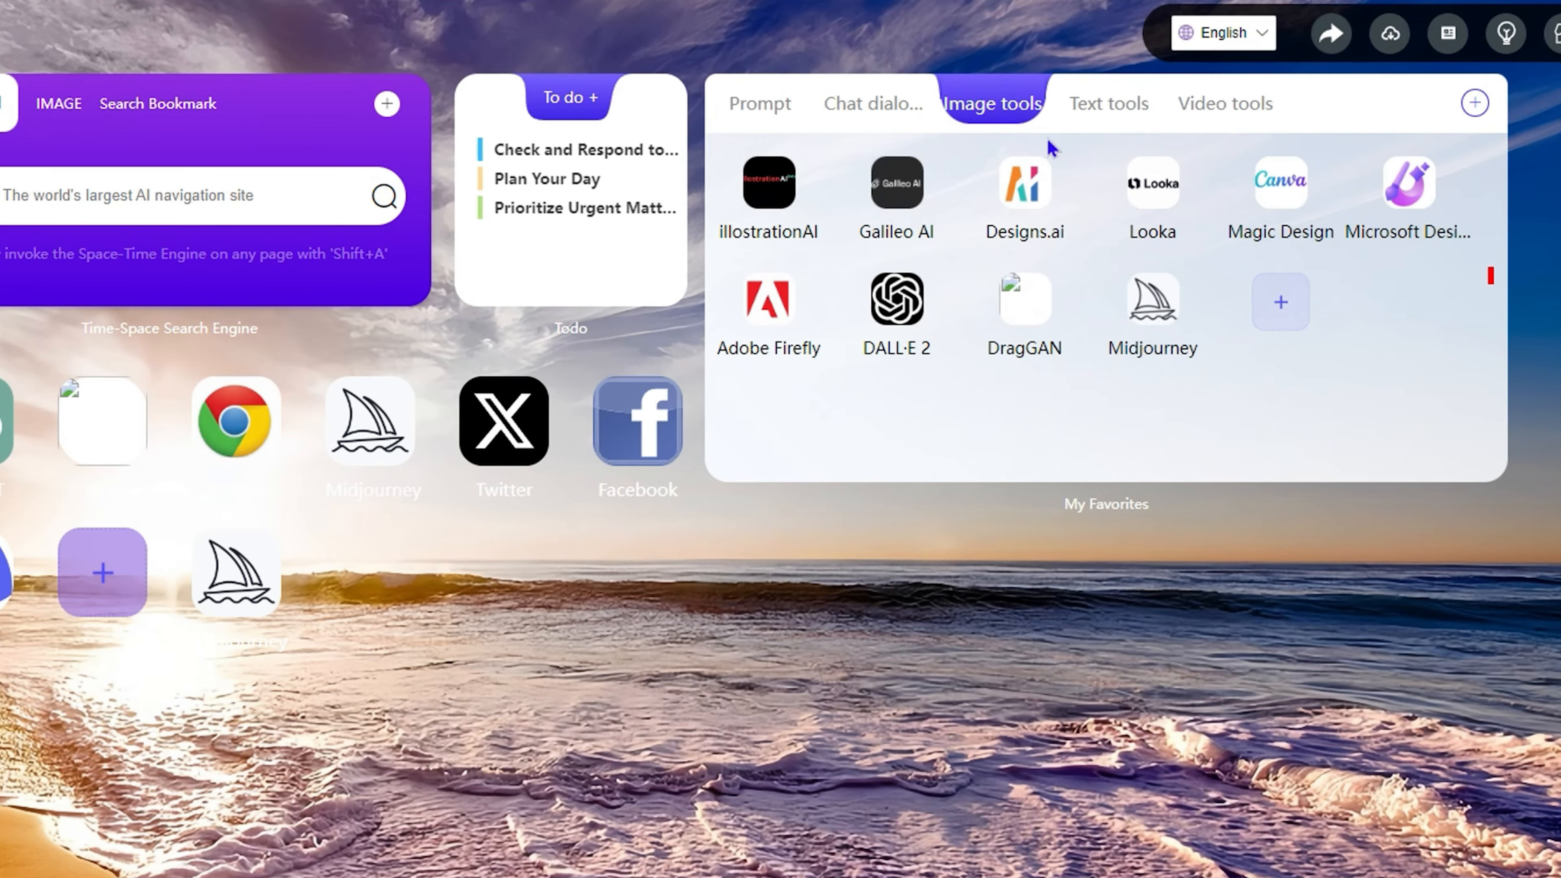
pyautogui.click(1093, 124)
pyautogui.click(1225, 123)
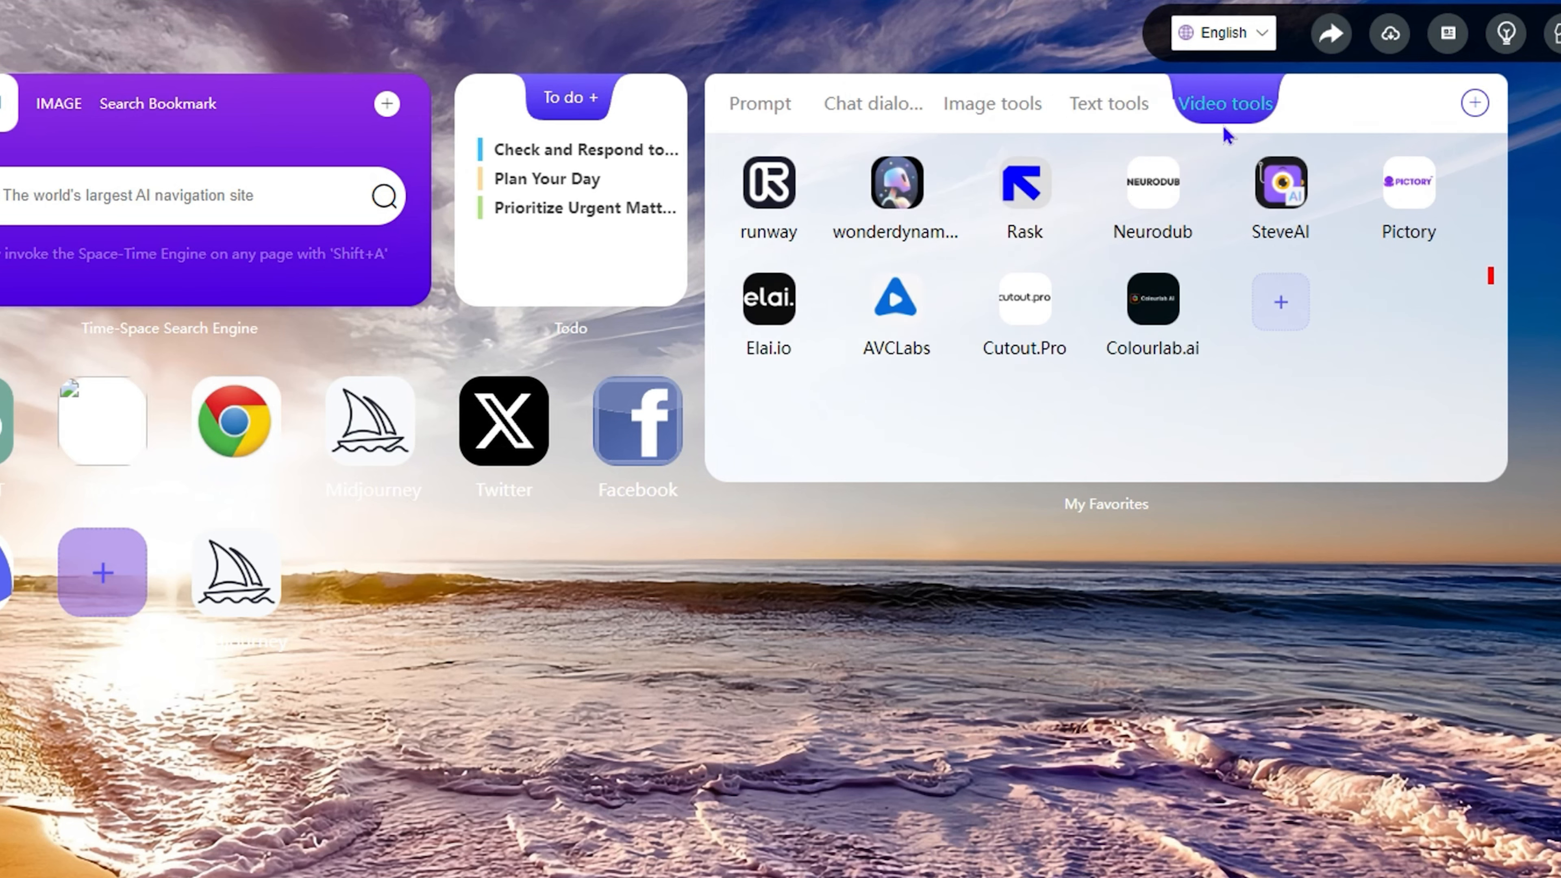
# Return to the Chat dialogue category in My Favorites and delete the My Favorites widget from the home page
pyautogui.click(873, 111)
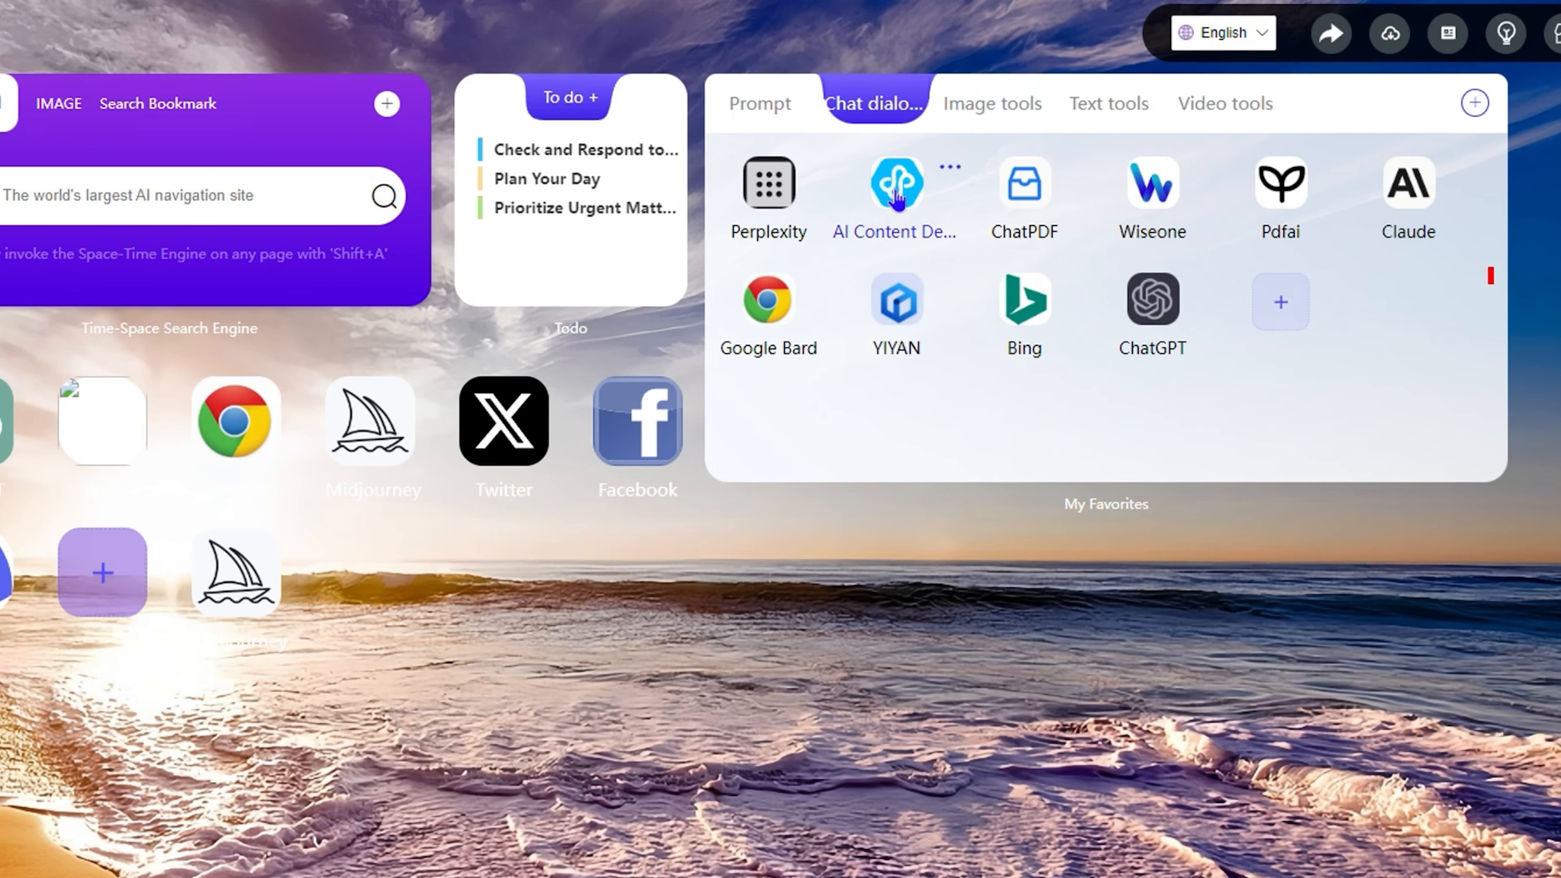
pyautogui.rightClick(897, 198)
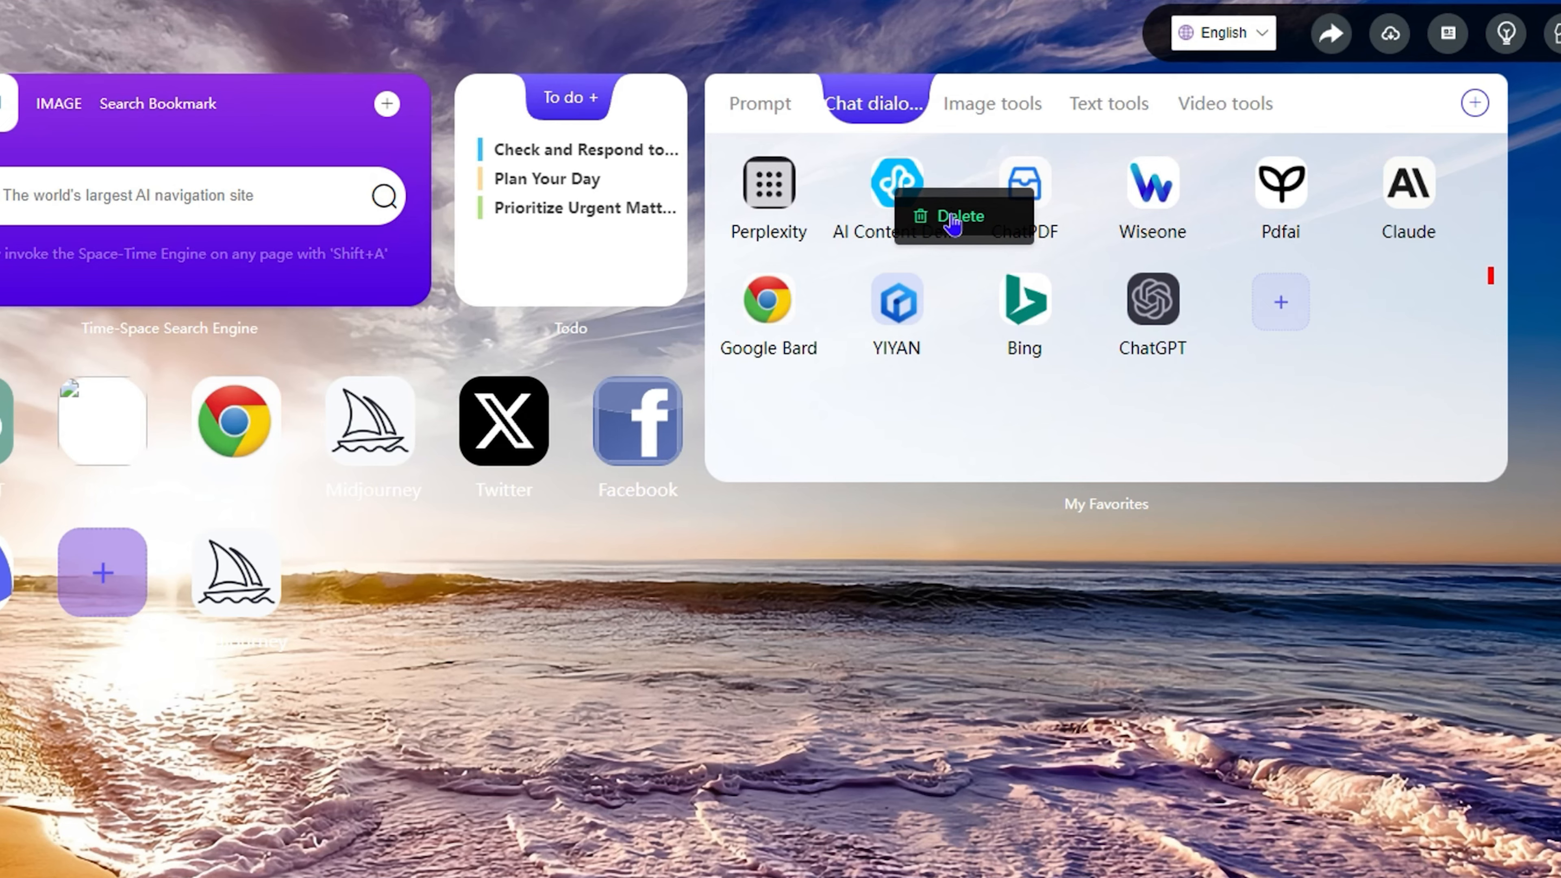
pyautogui.click(951, 216)
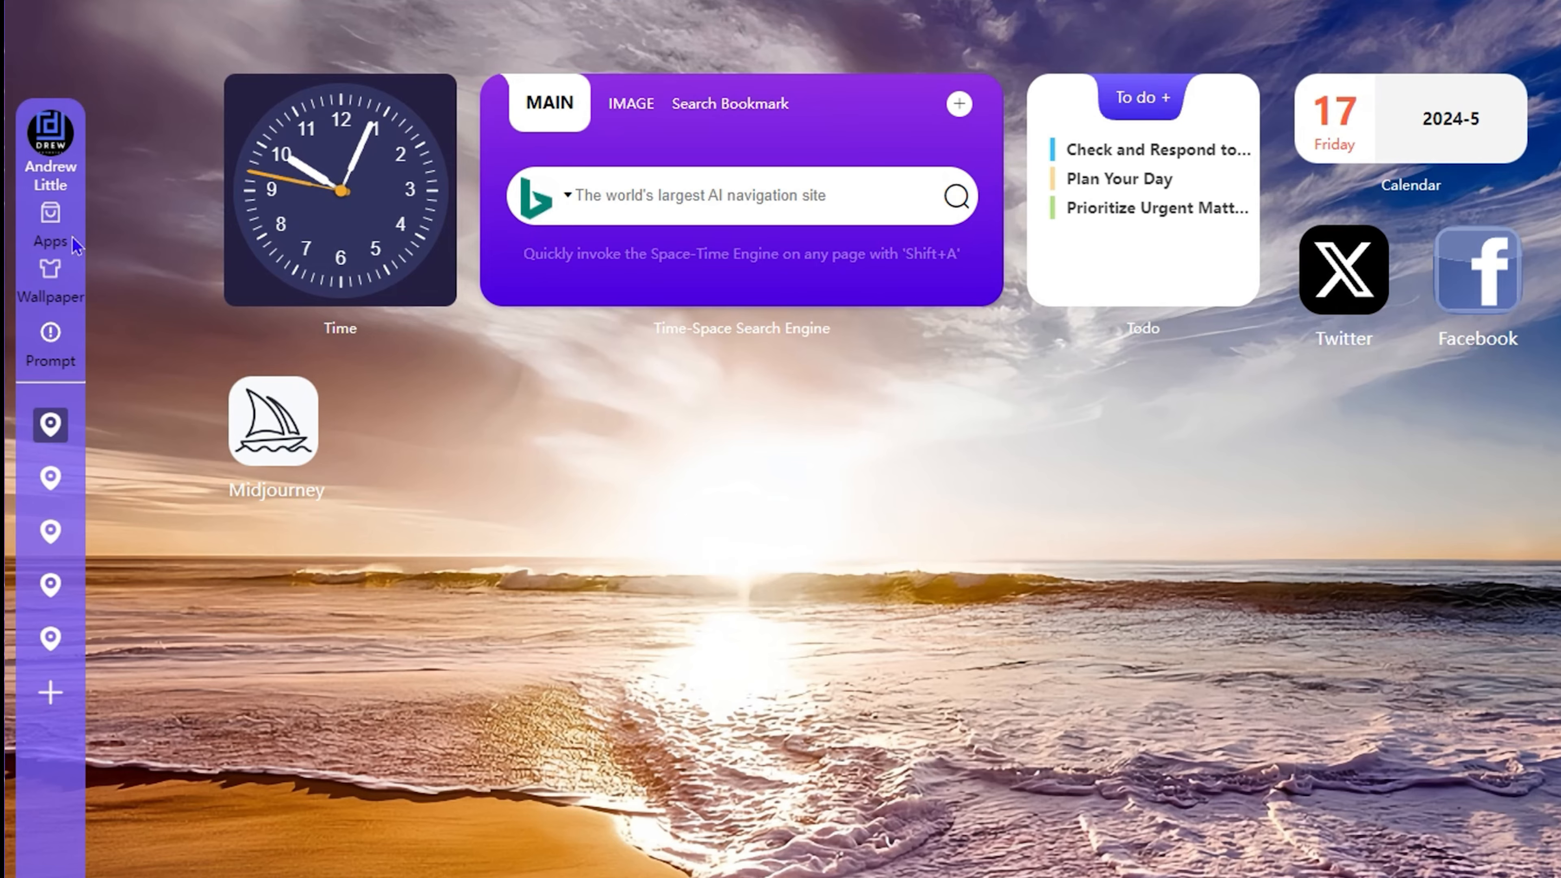
# Add the History widget to the home page from the App Market
pyautogui.click(52, 235)
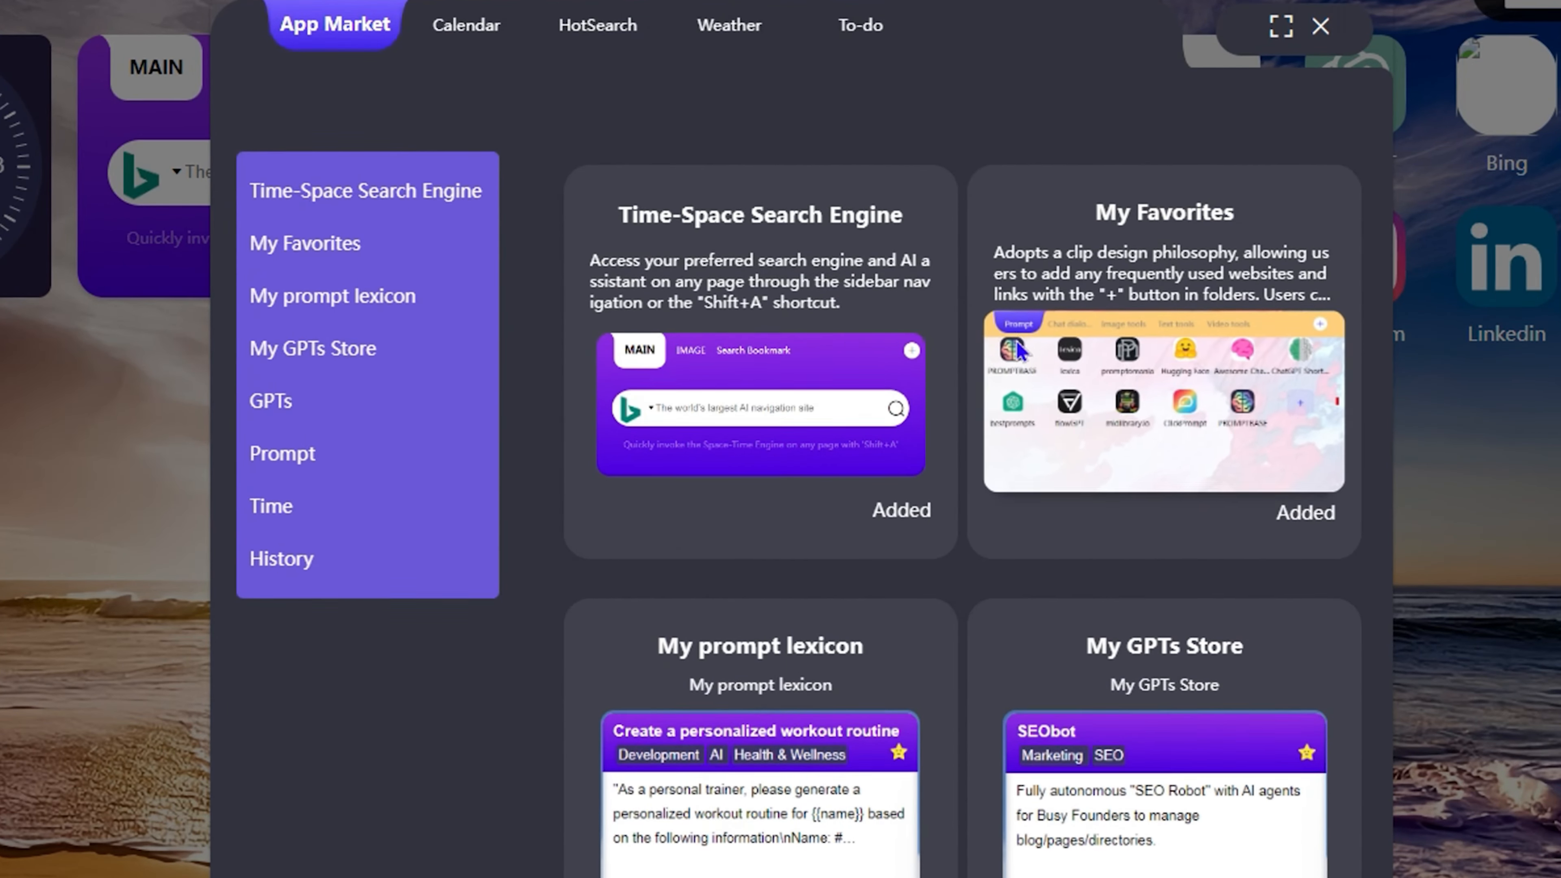
pyautogui.scroll(-5, 1002, 340)
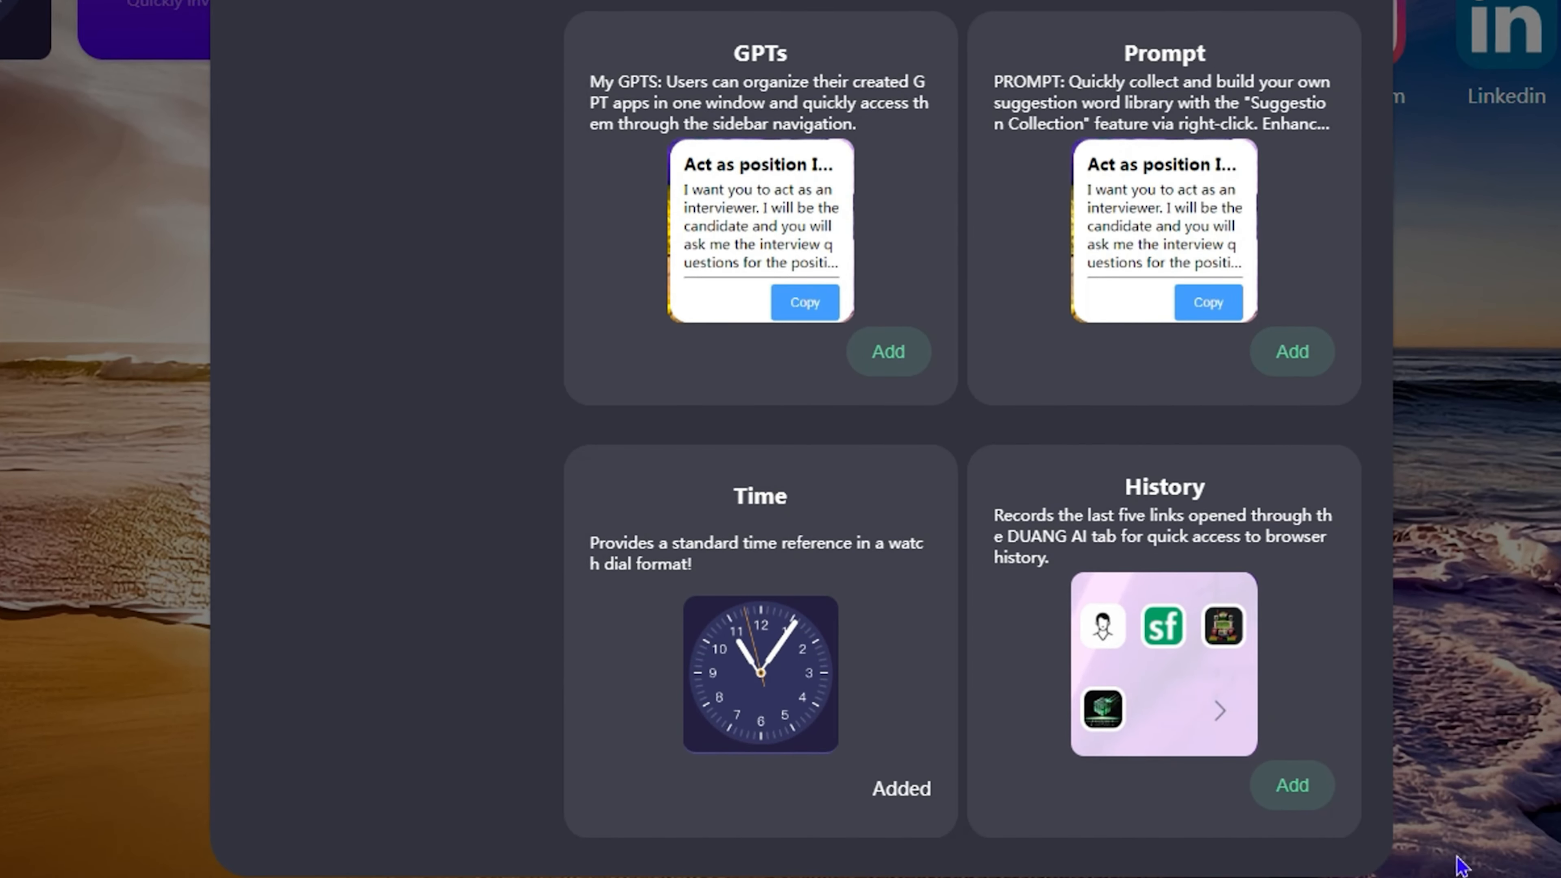
pyautogui.click(1294, 786)
pyautogui.scroll(5, 561, 274)
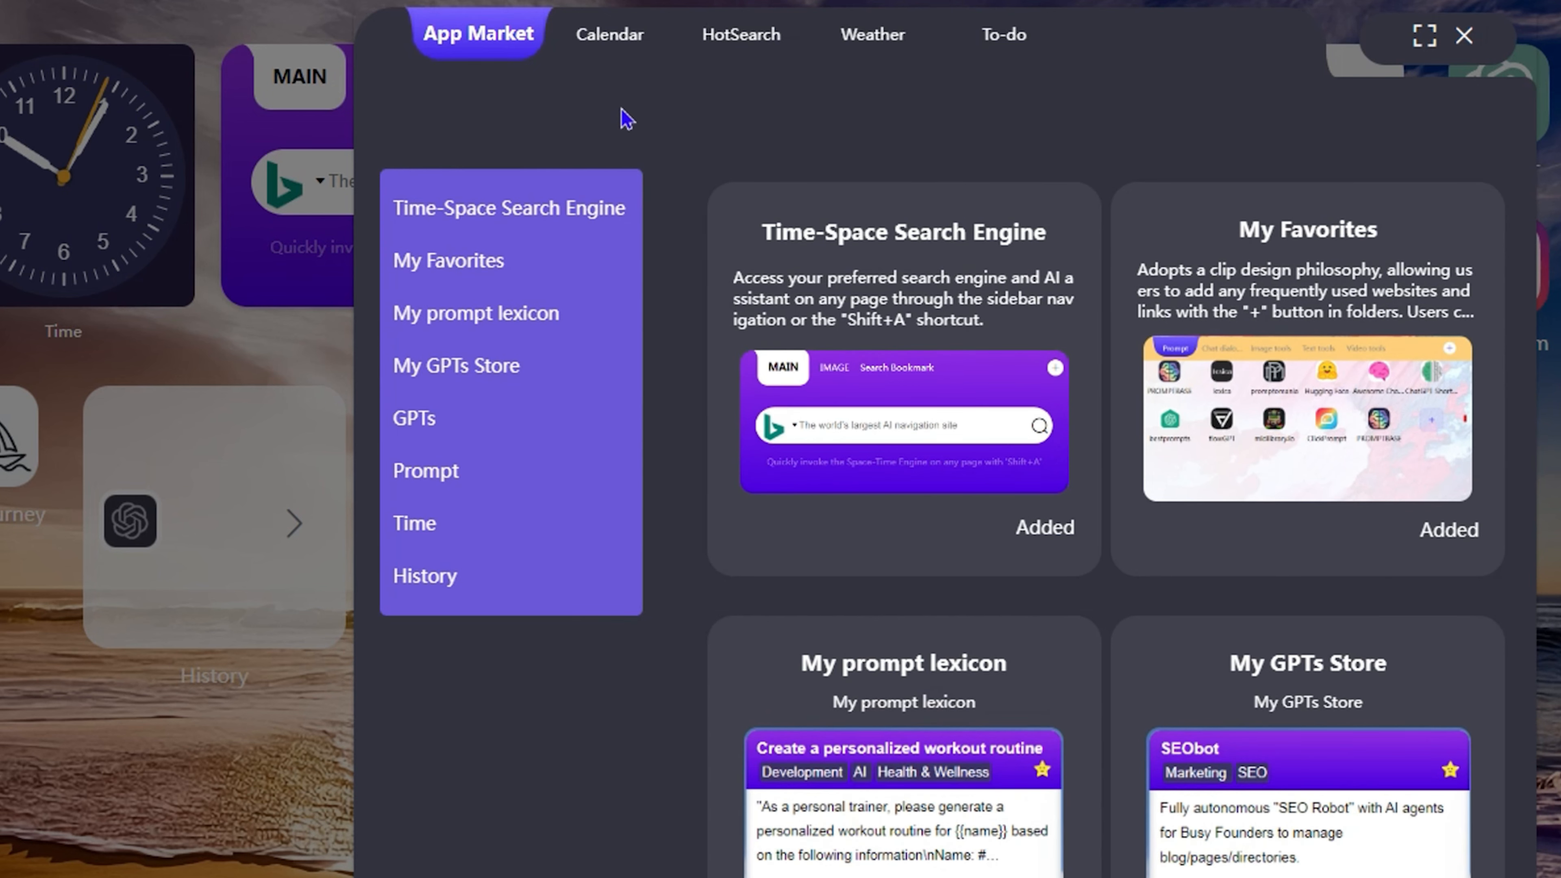
# Look through the Calendar, HotSearch, Weather and To-do widgets offered in the App Market, and close it
pyautogui.click(624, 52)
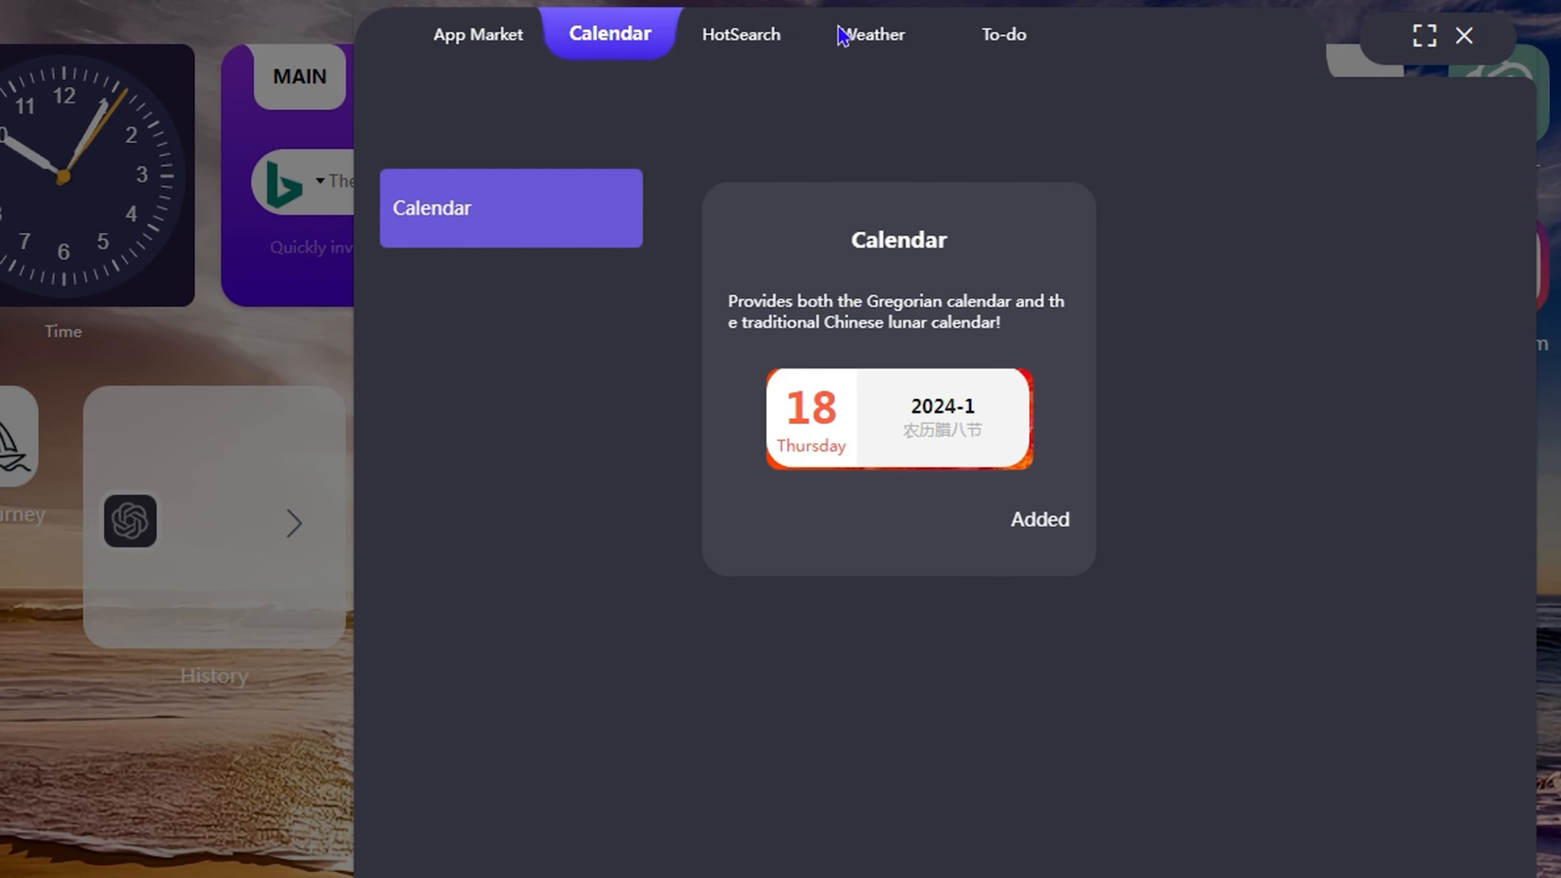
pyautogui.click(759, 40)
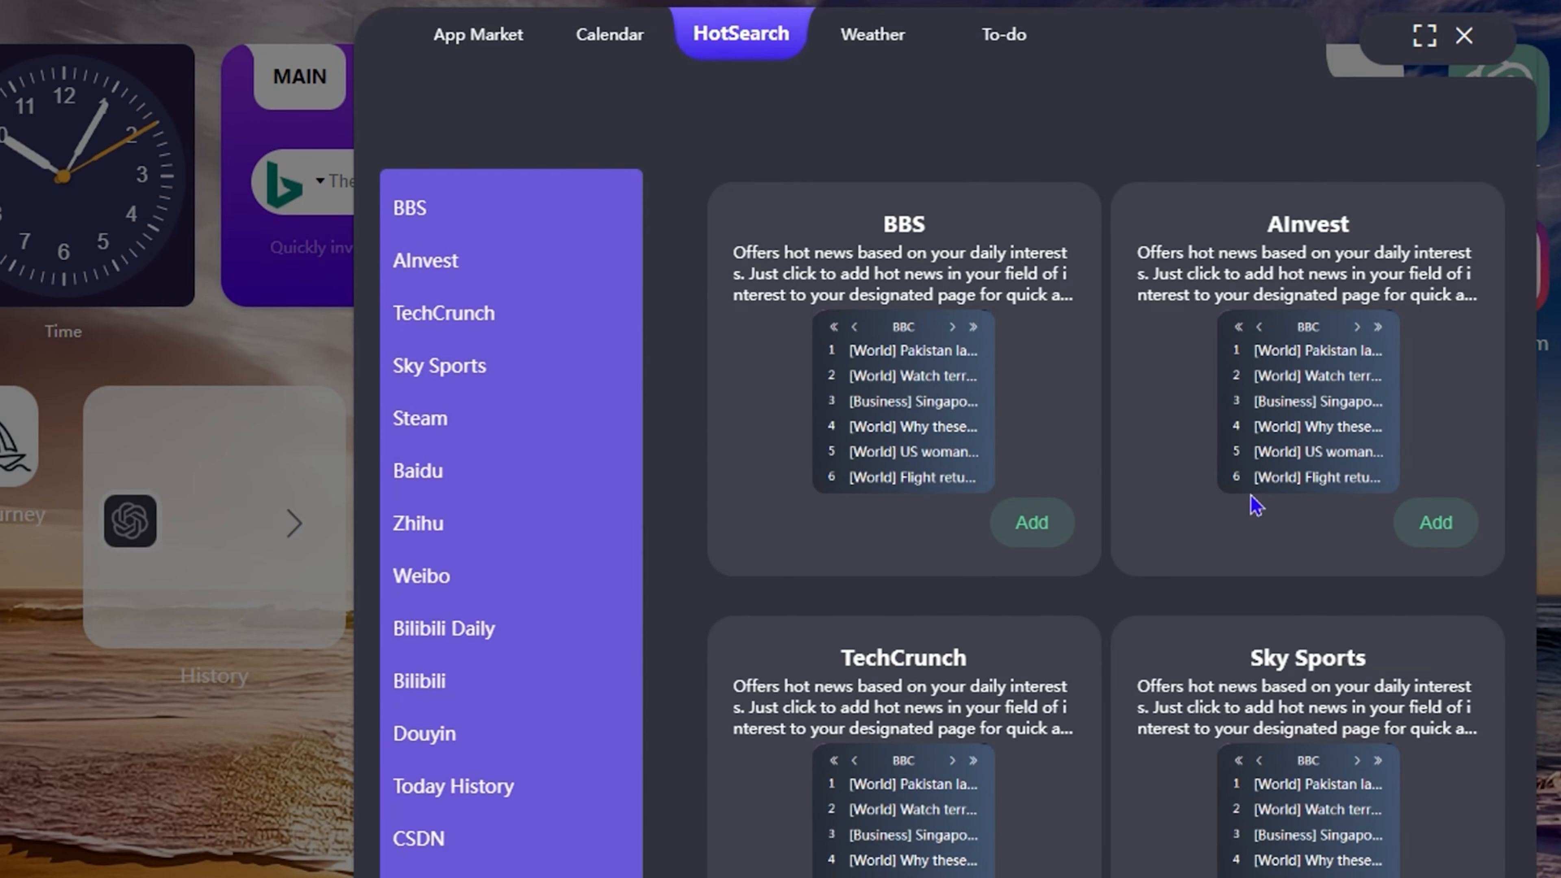
pyautogui.scroll(-15, 1390, 461)
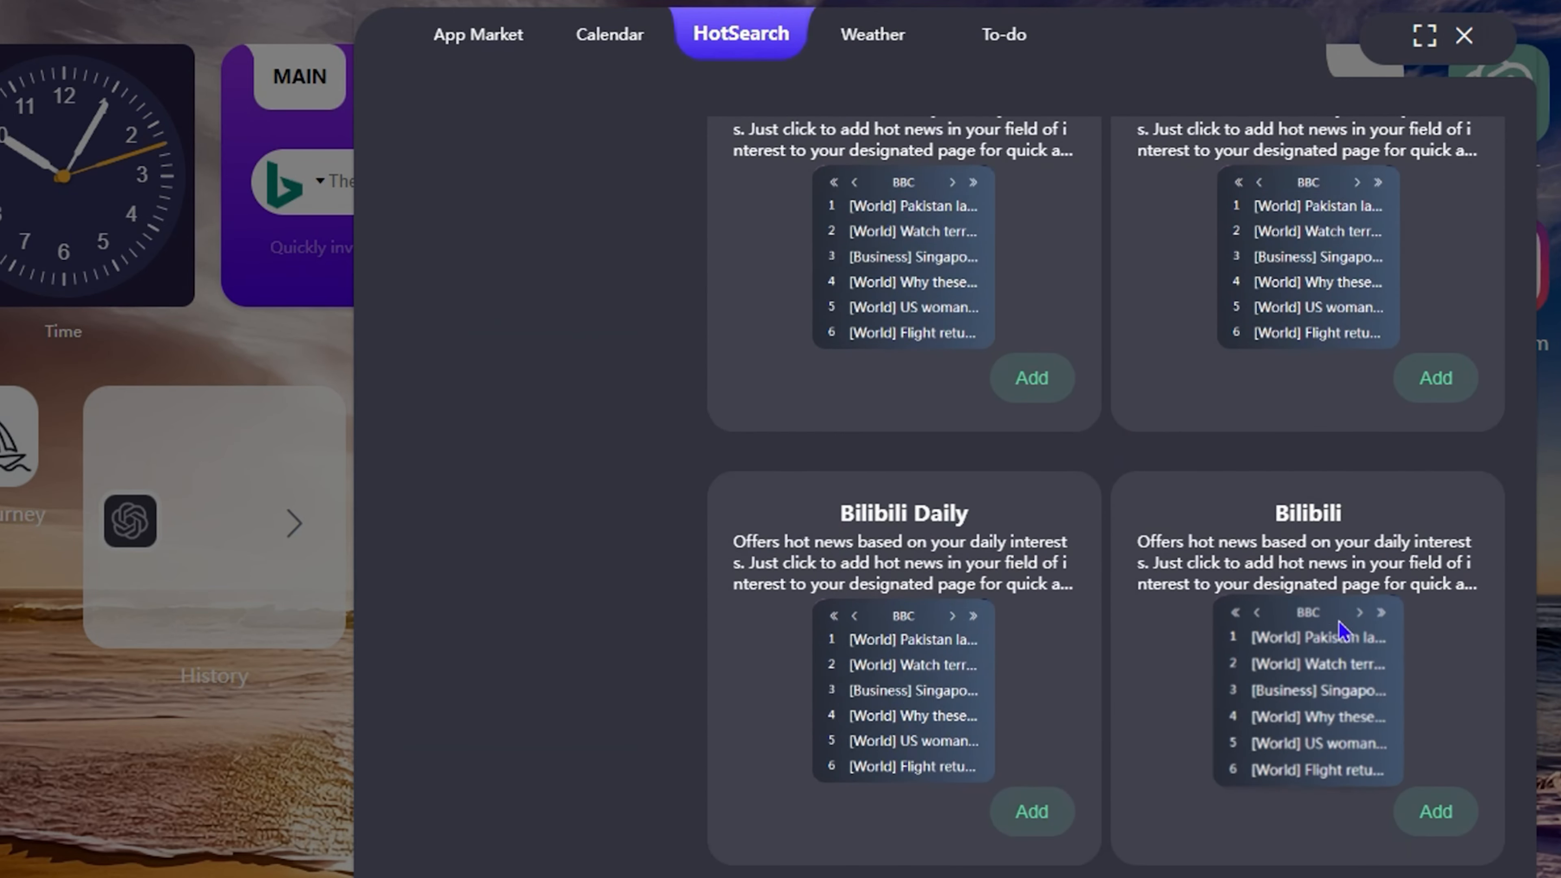
pyautogui.scroll(15, 1341, 629)
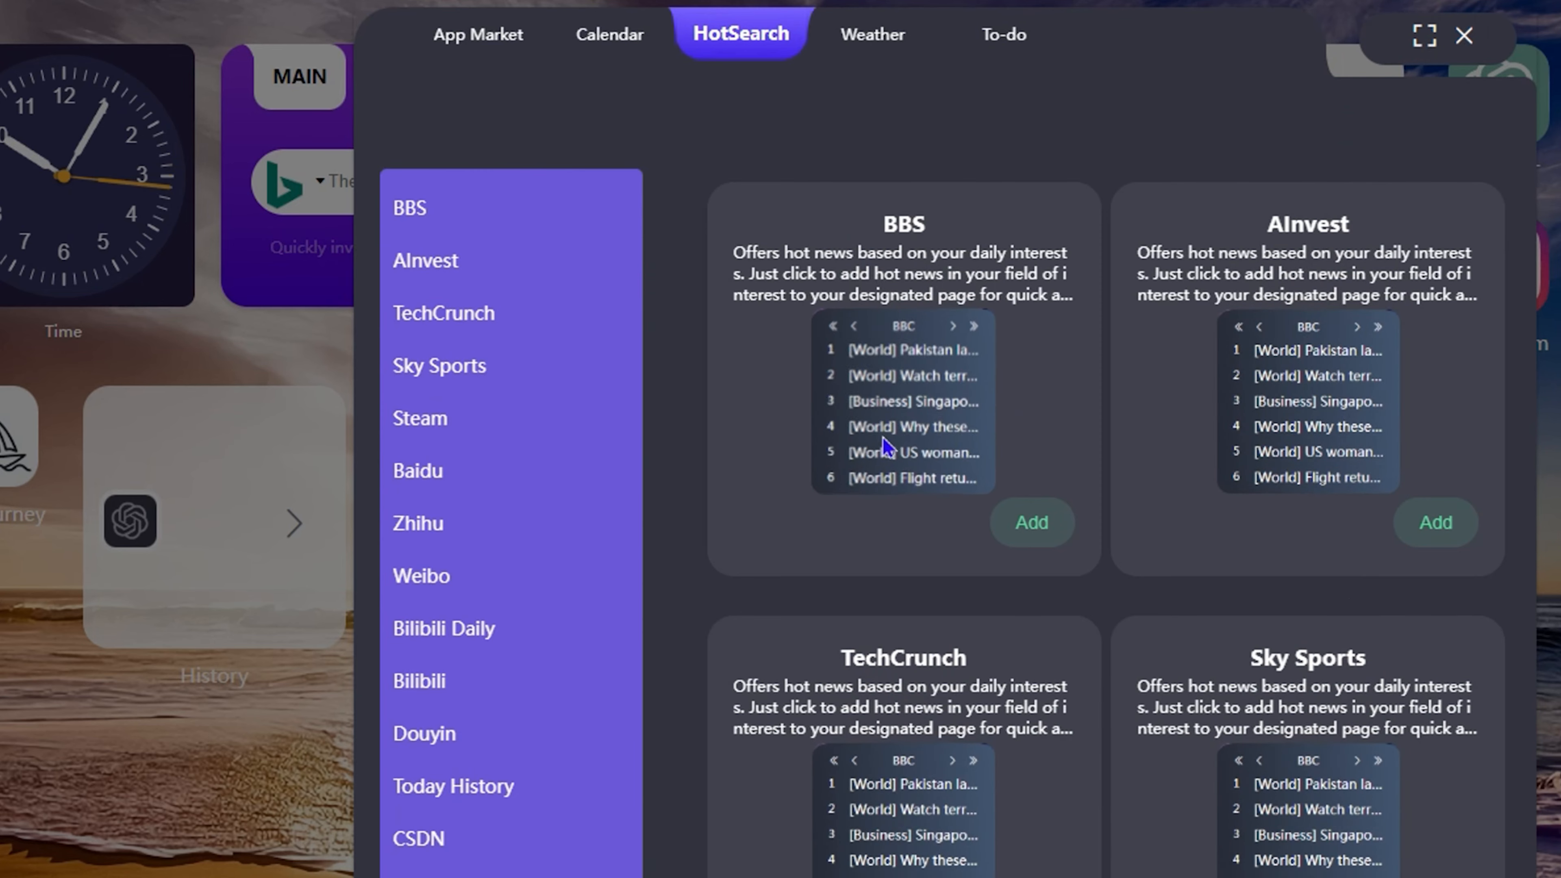
pyautogui.scroll(-18, 1334, 541)
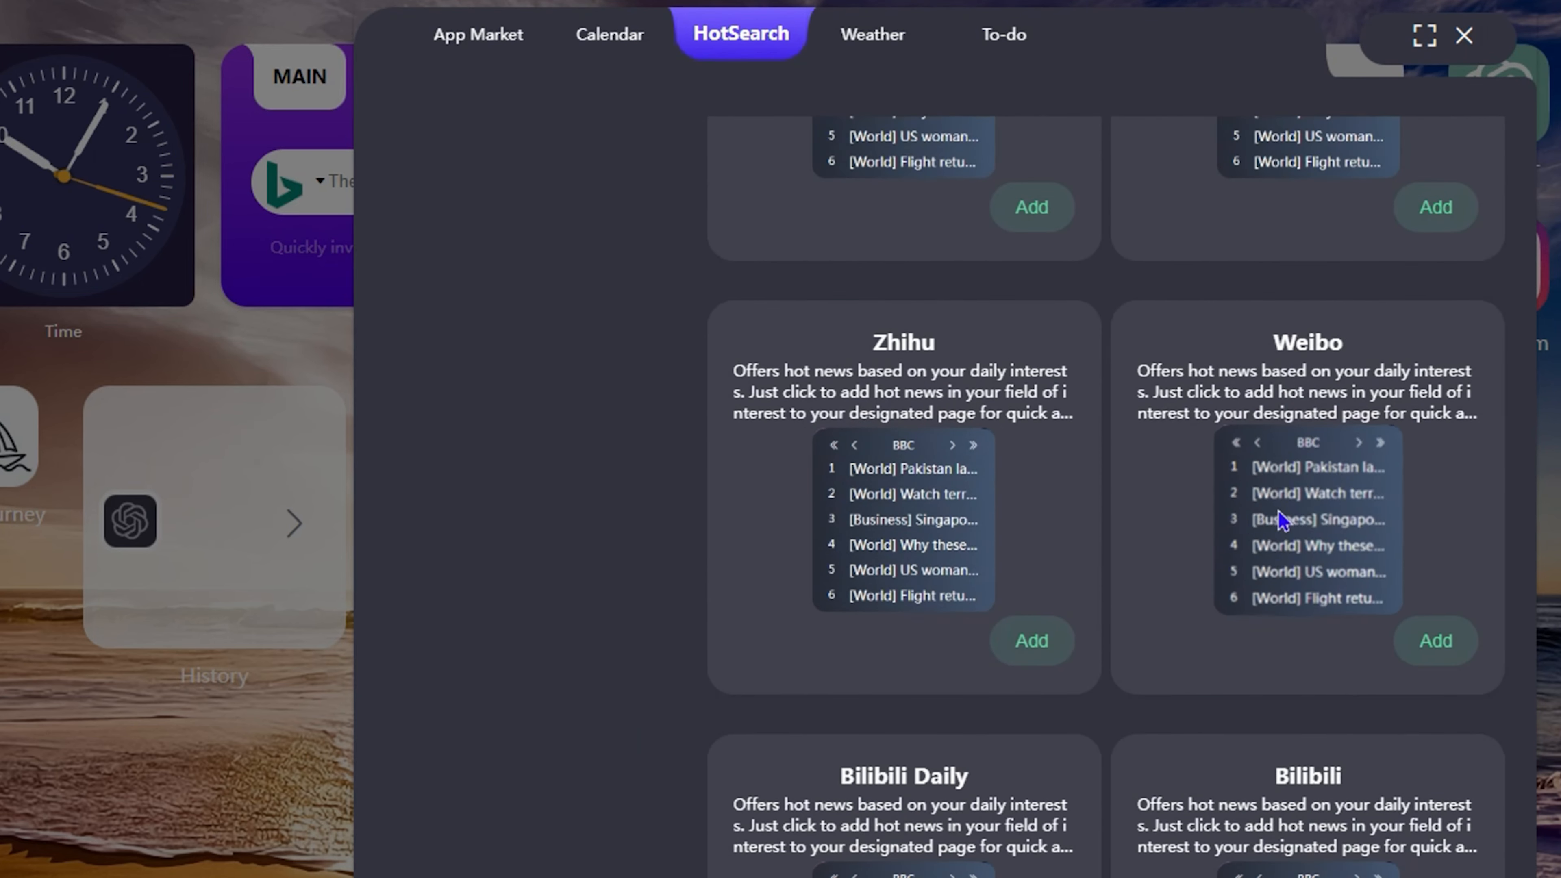
pyautogui.scroll(12, 1303, 526)
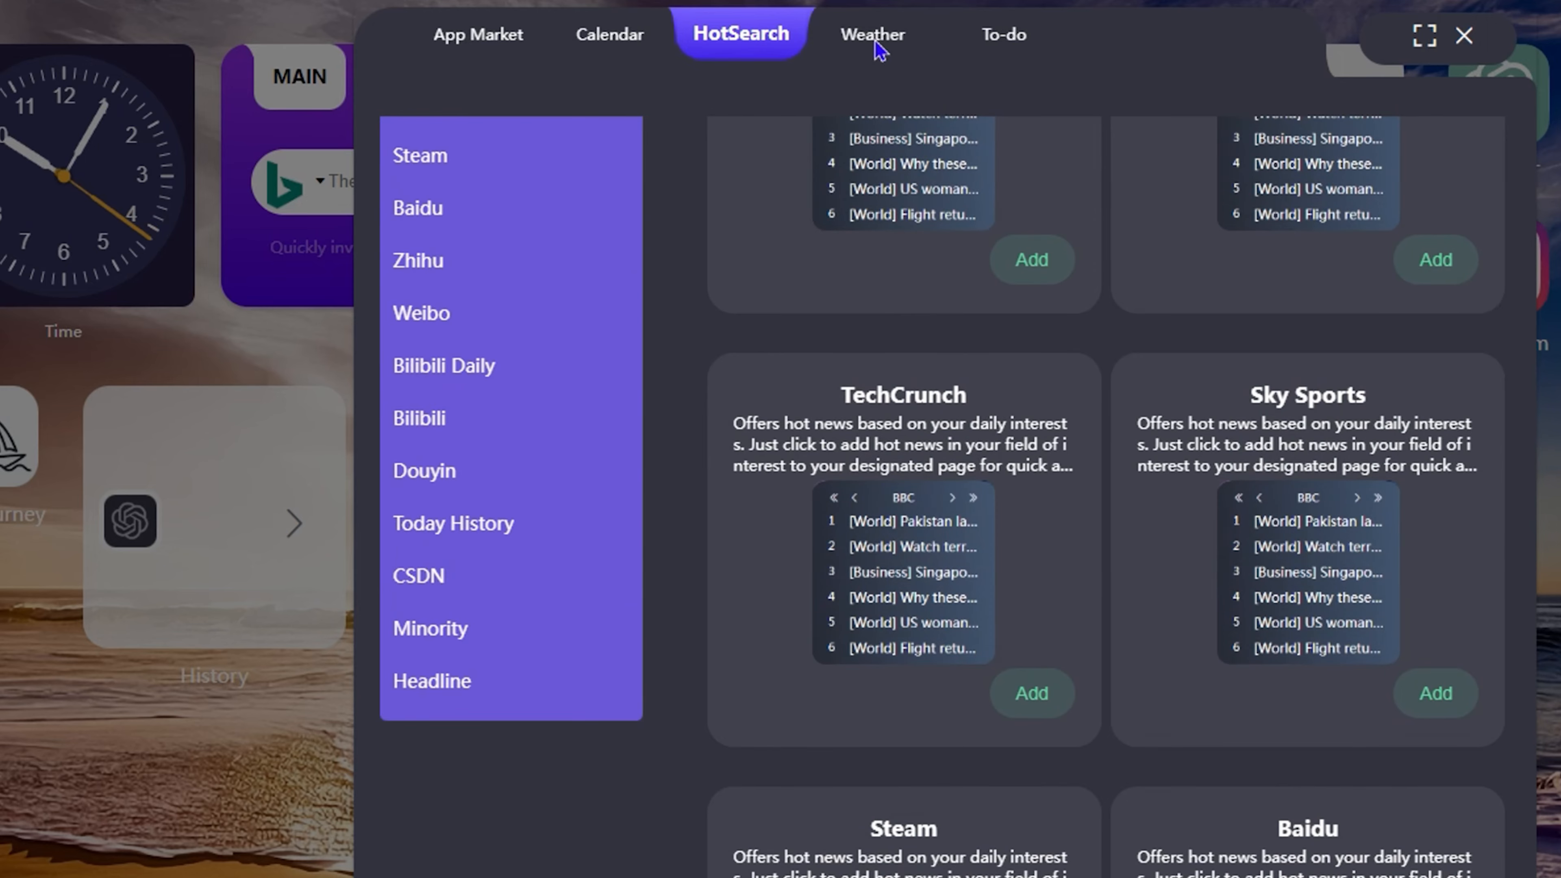
pyautogui.click(879, 43)
pyautogui.click(1027, 49)
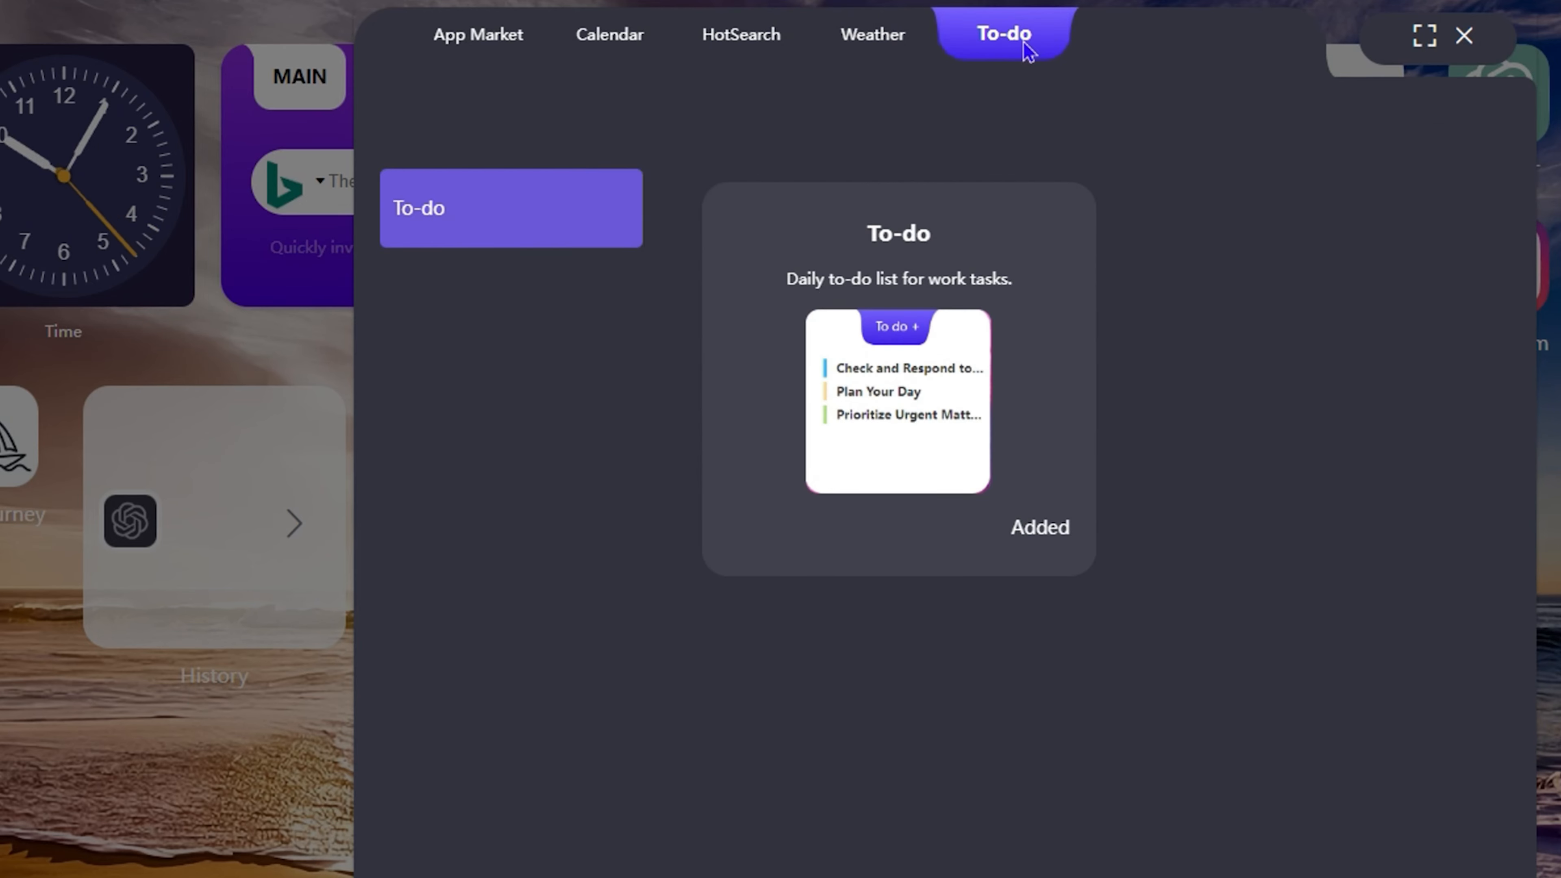
pyautogui.click(1464, 35)
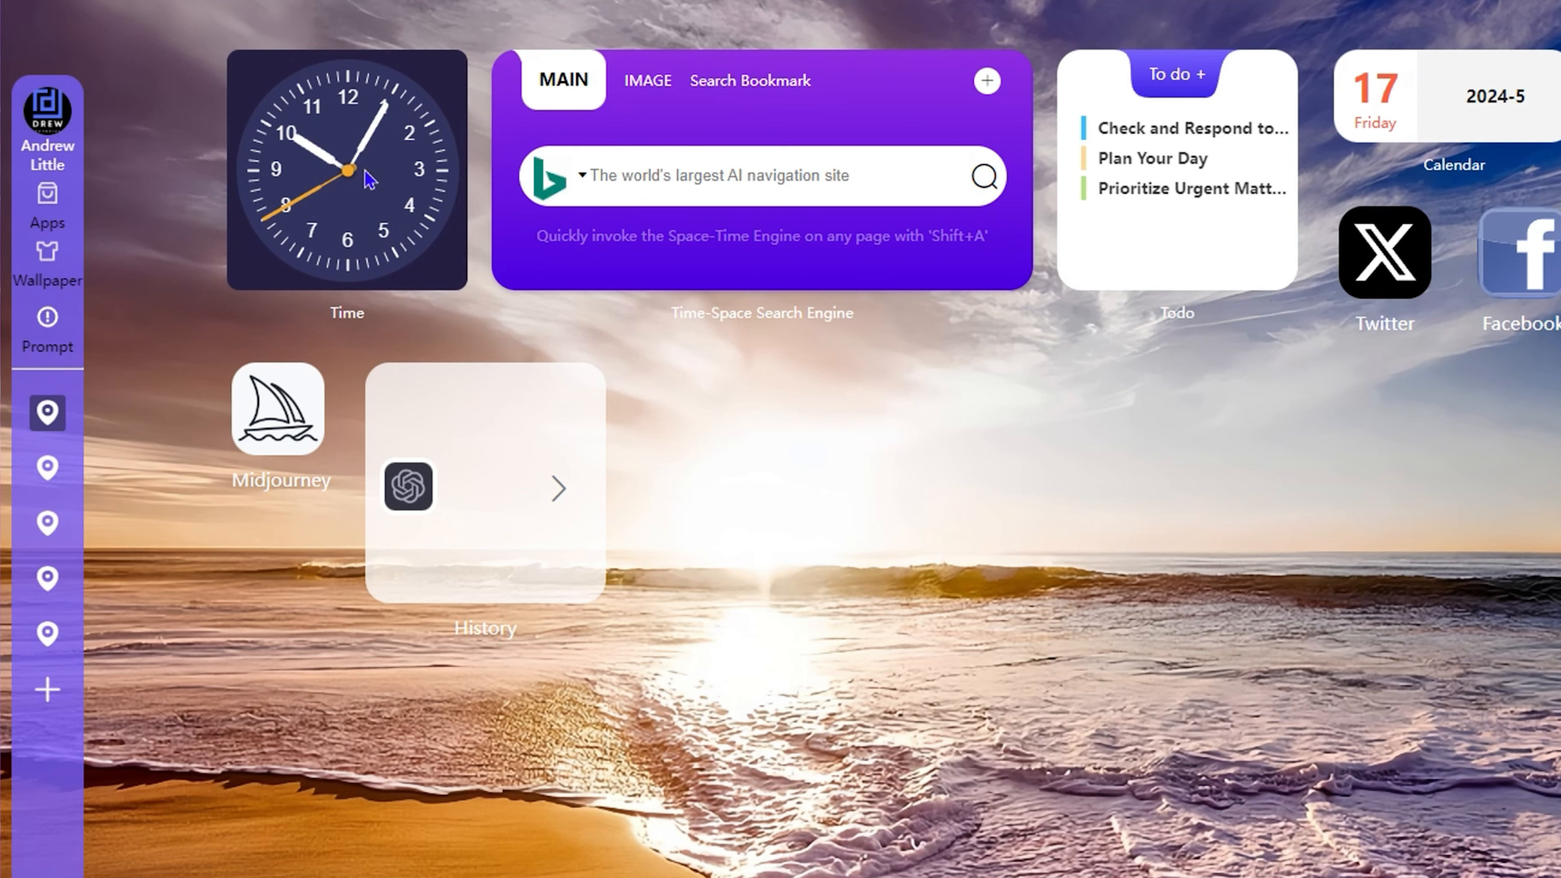
# Check the Time widget's delete option and view the image category of the Time-Space Search Engine
pyautogui.rightClick(369, 180)
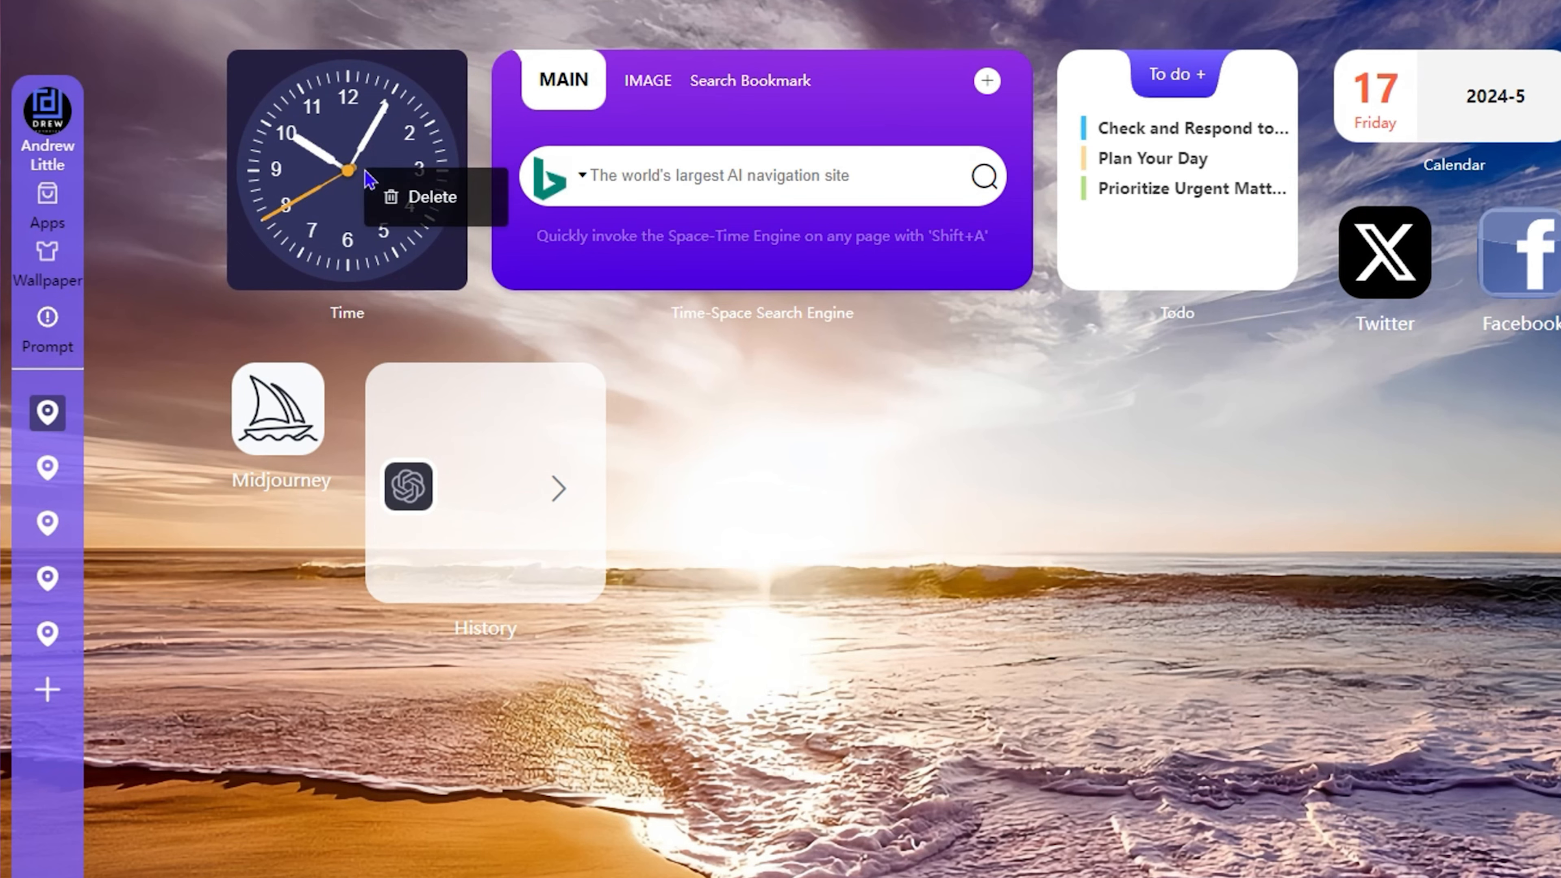
pyautogui.click(951, 539)
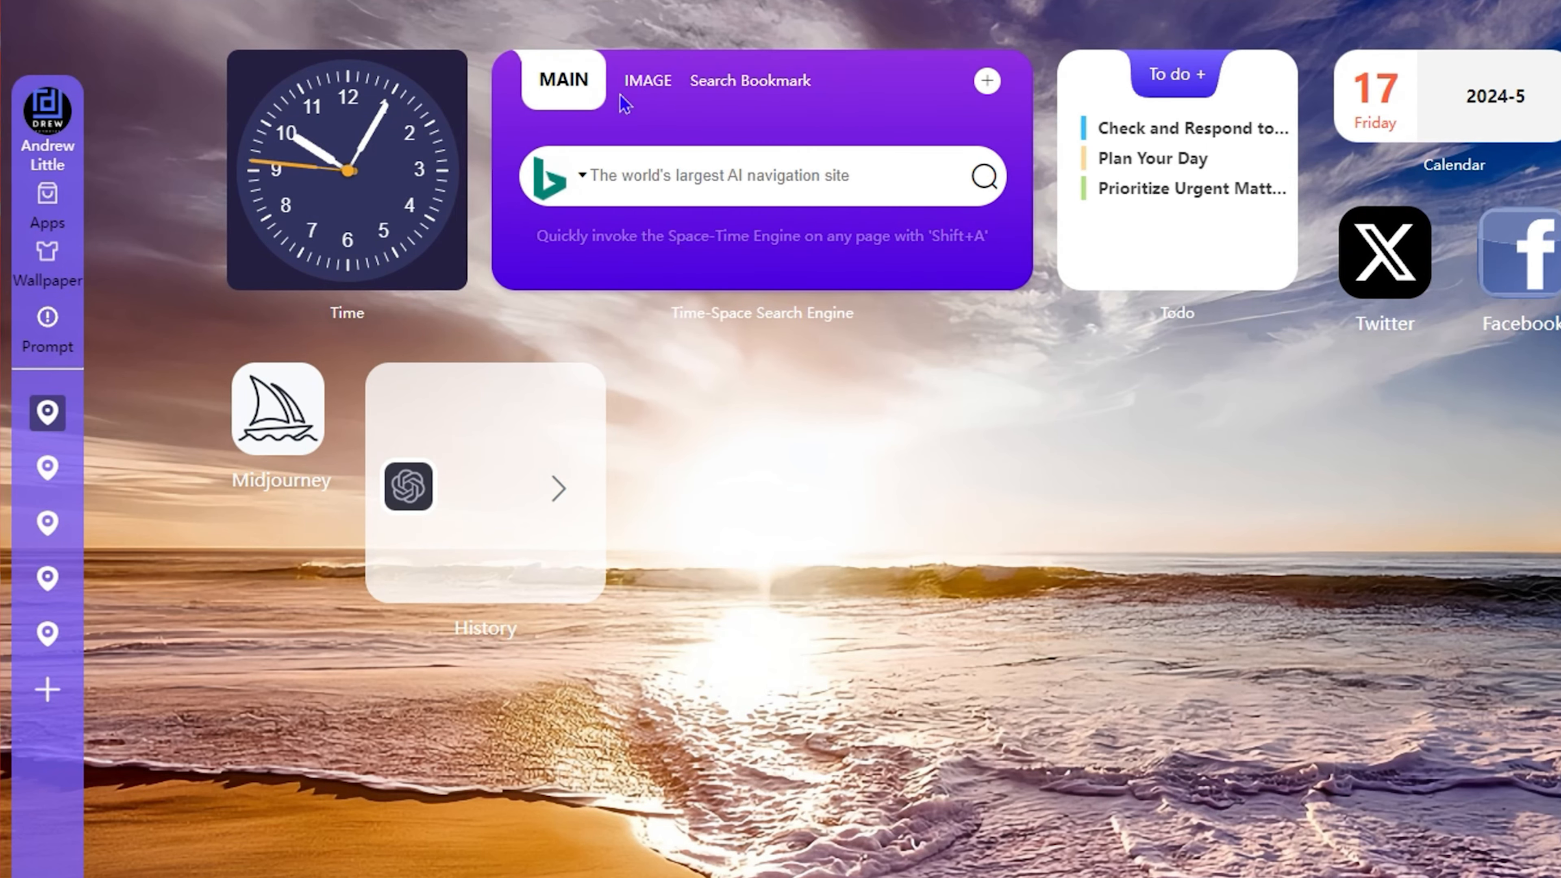
pyautogui.click(648, 86)
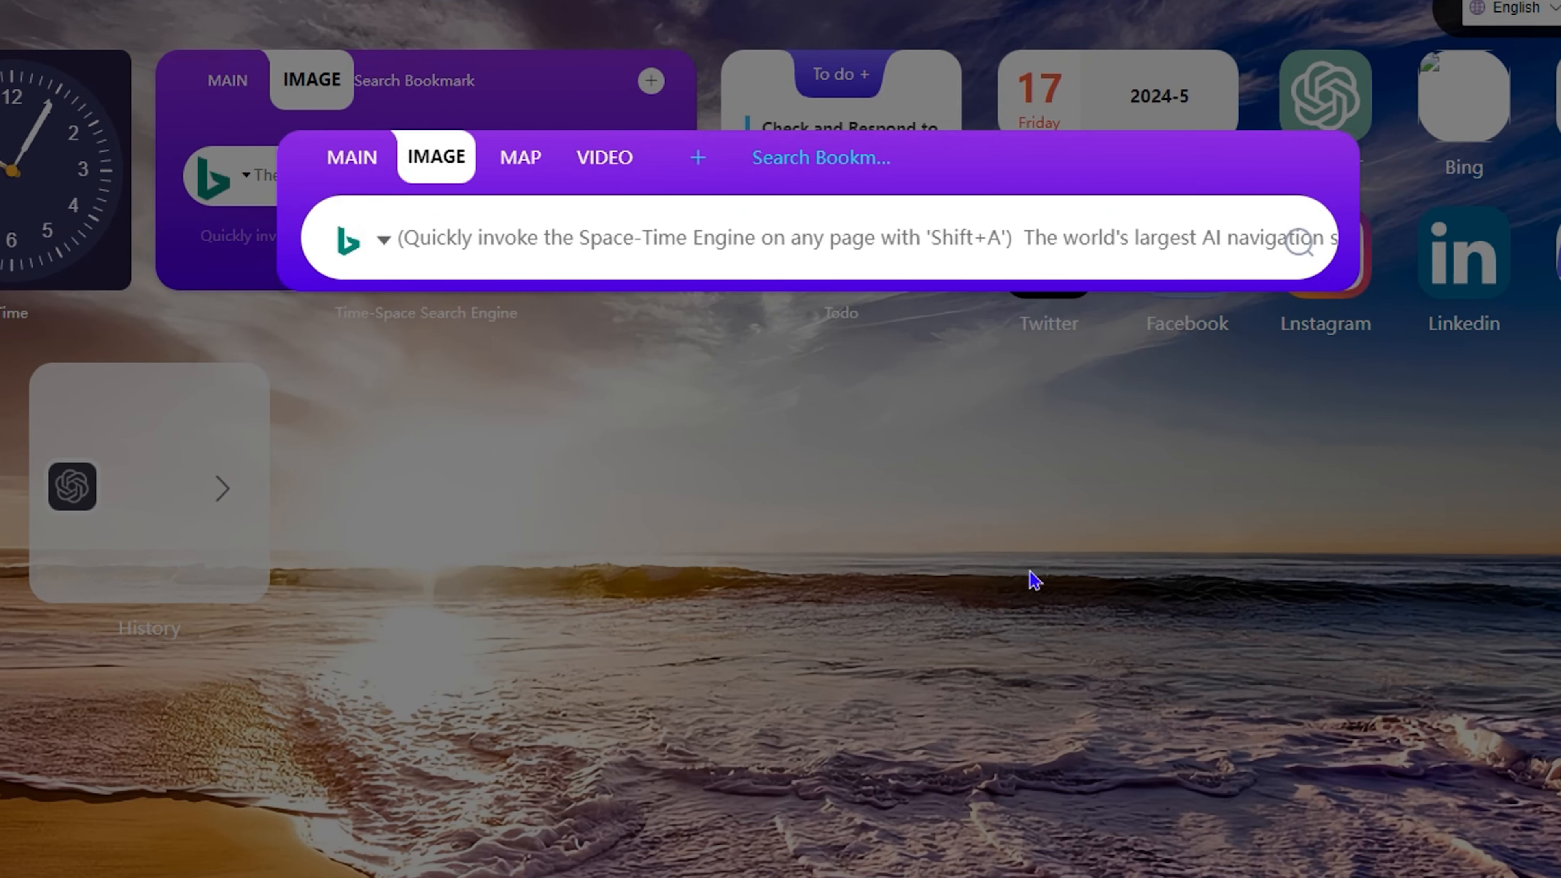
pyautogui.click(989, 612)
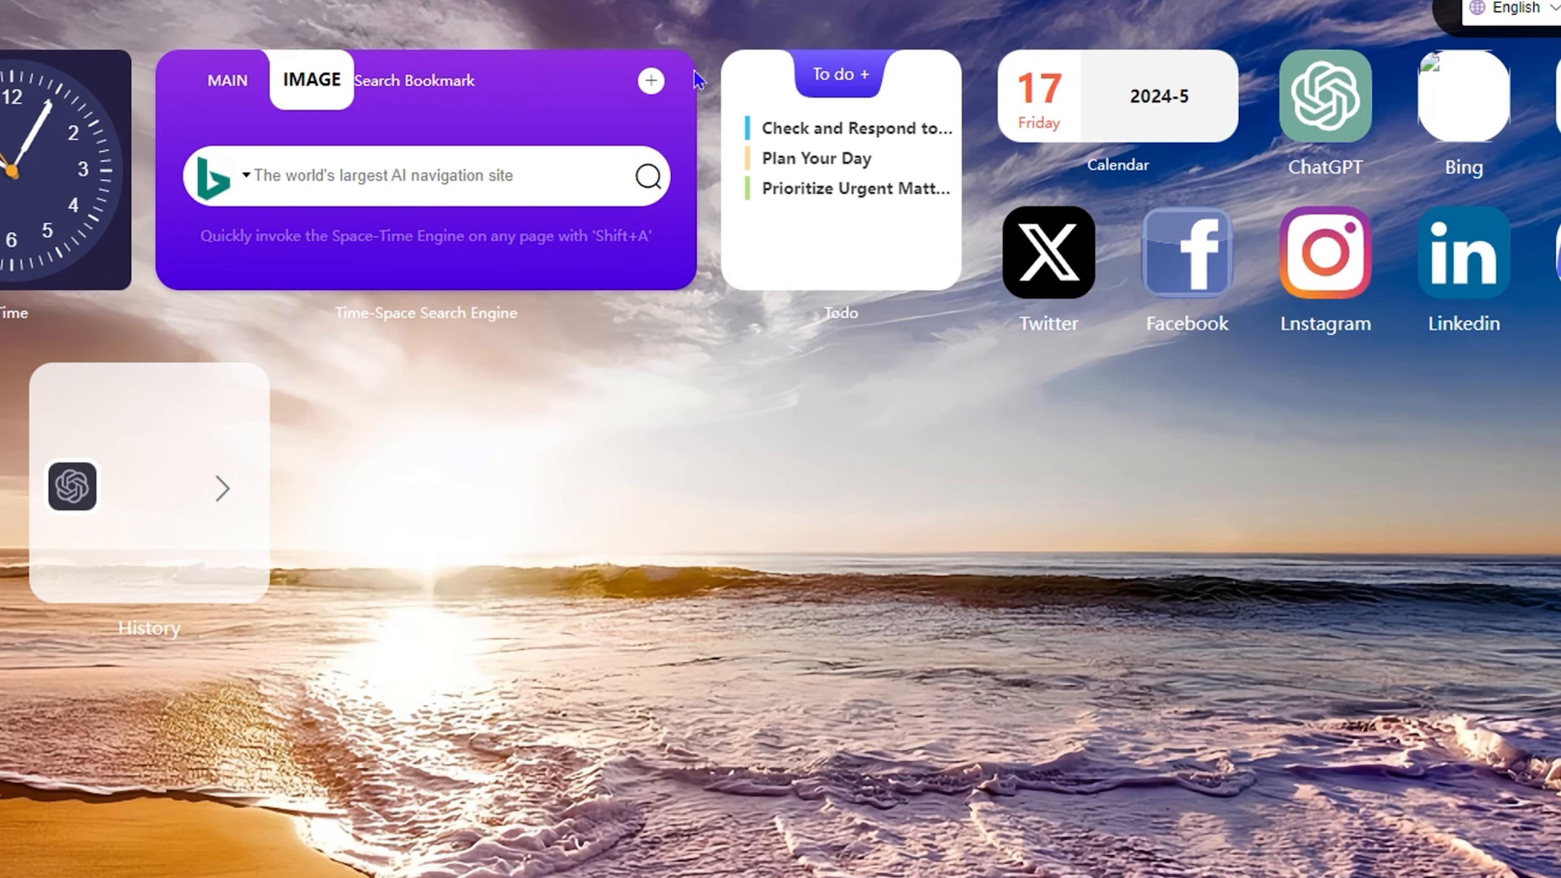
# View the form for adding a search engine category folder, from both the search widget and its enlarged view, without adding one
pyautogui.click(651, 81)
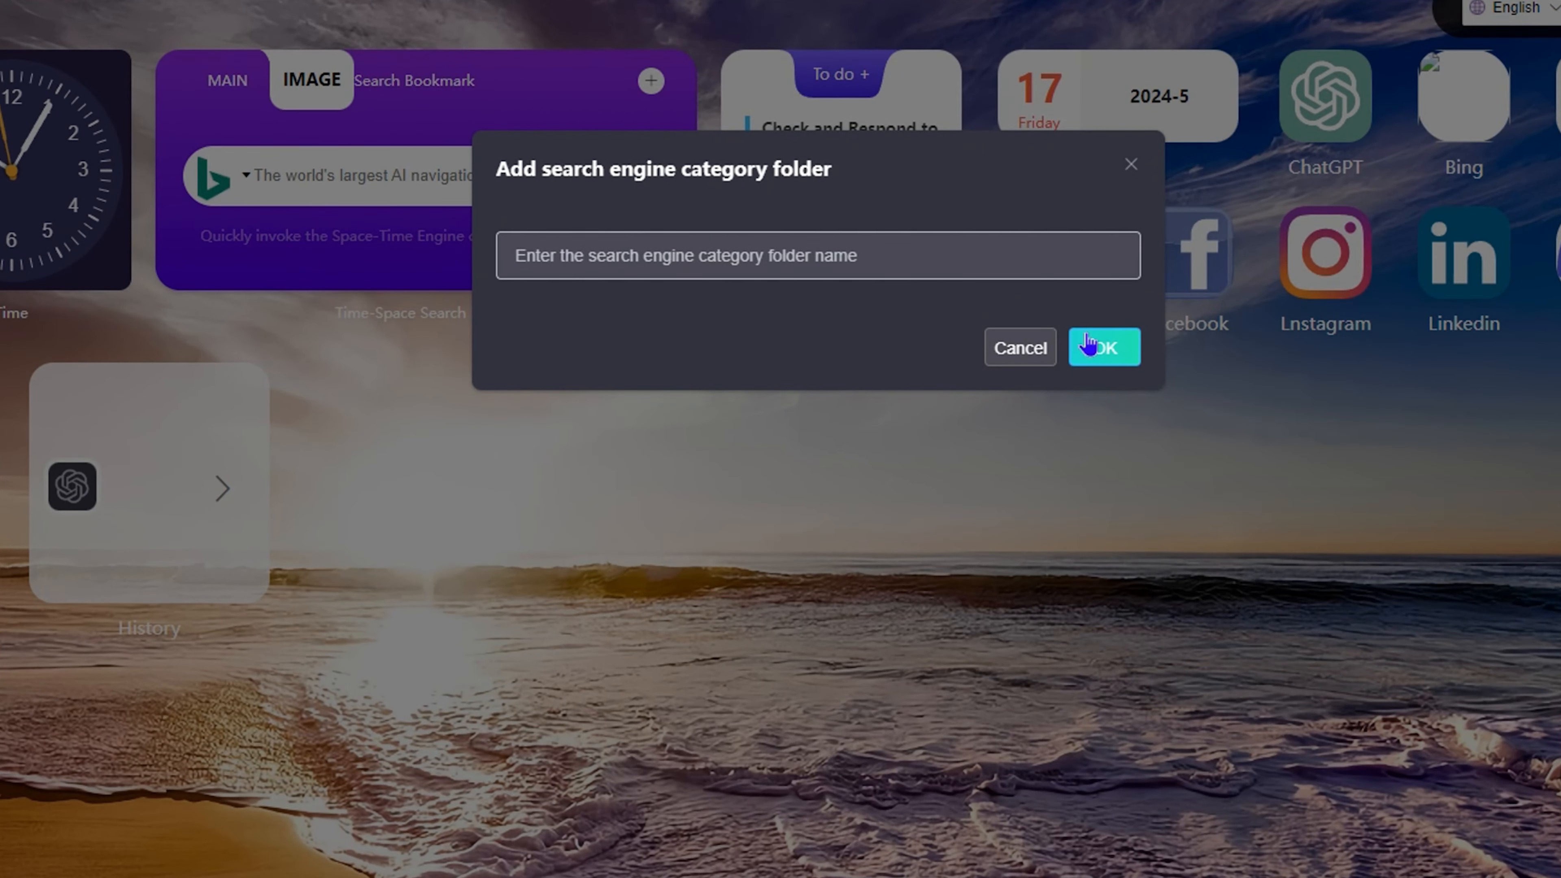
pyautogui.click(1021, 348)
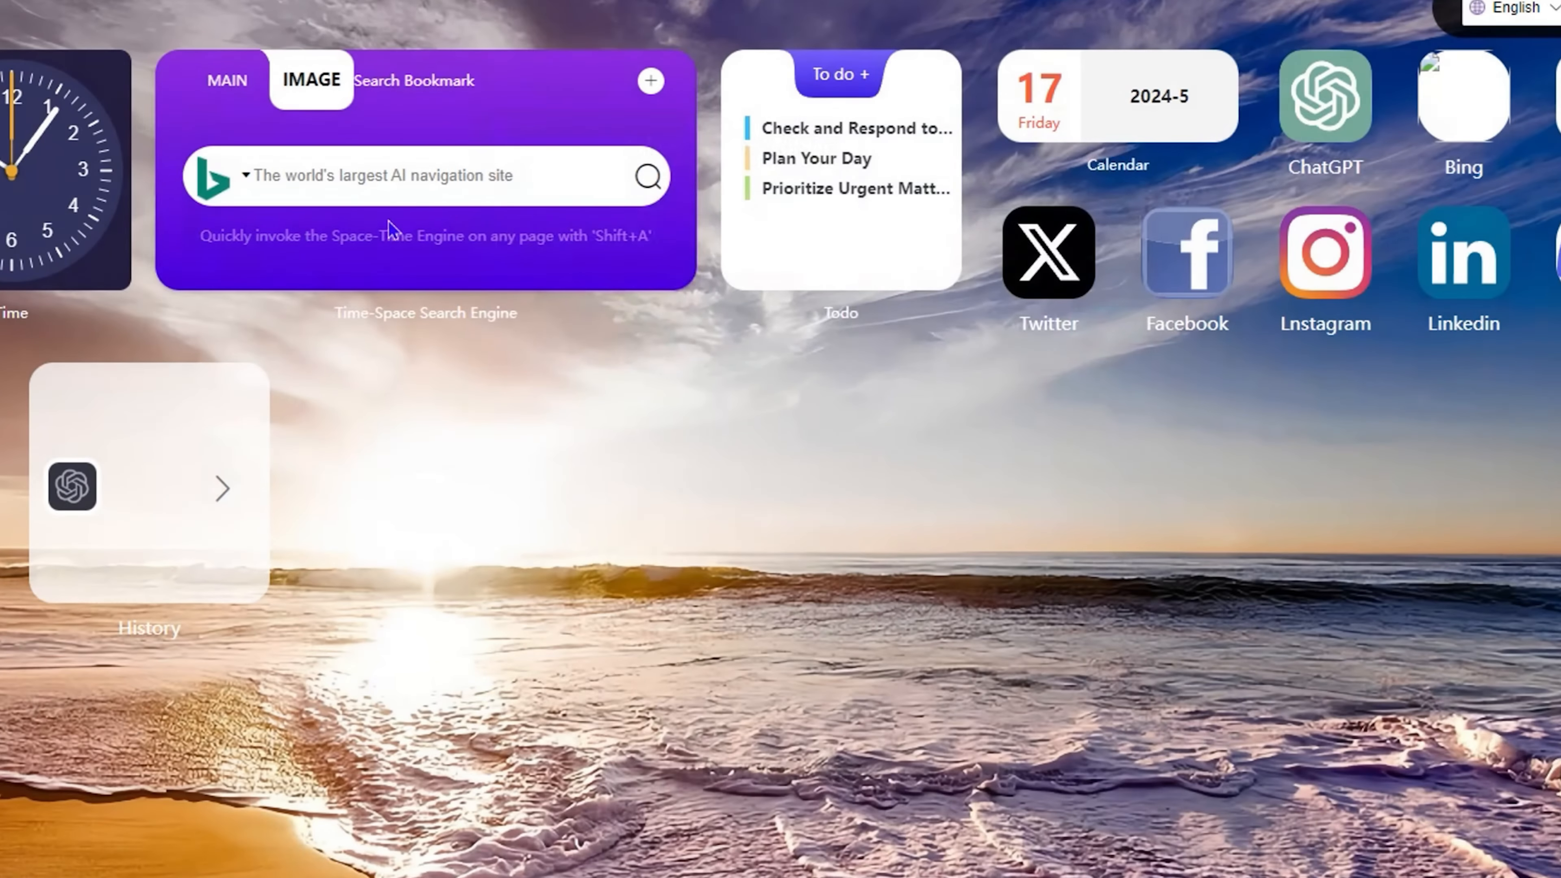
pyautogui.click(400, 108)
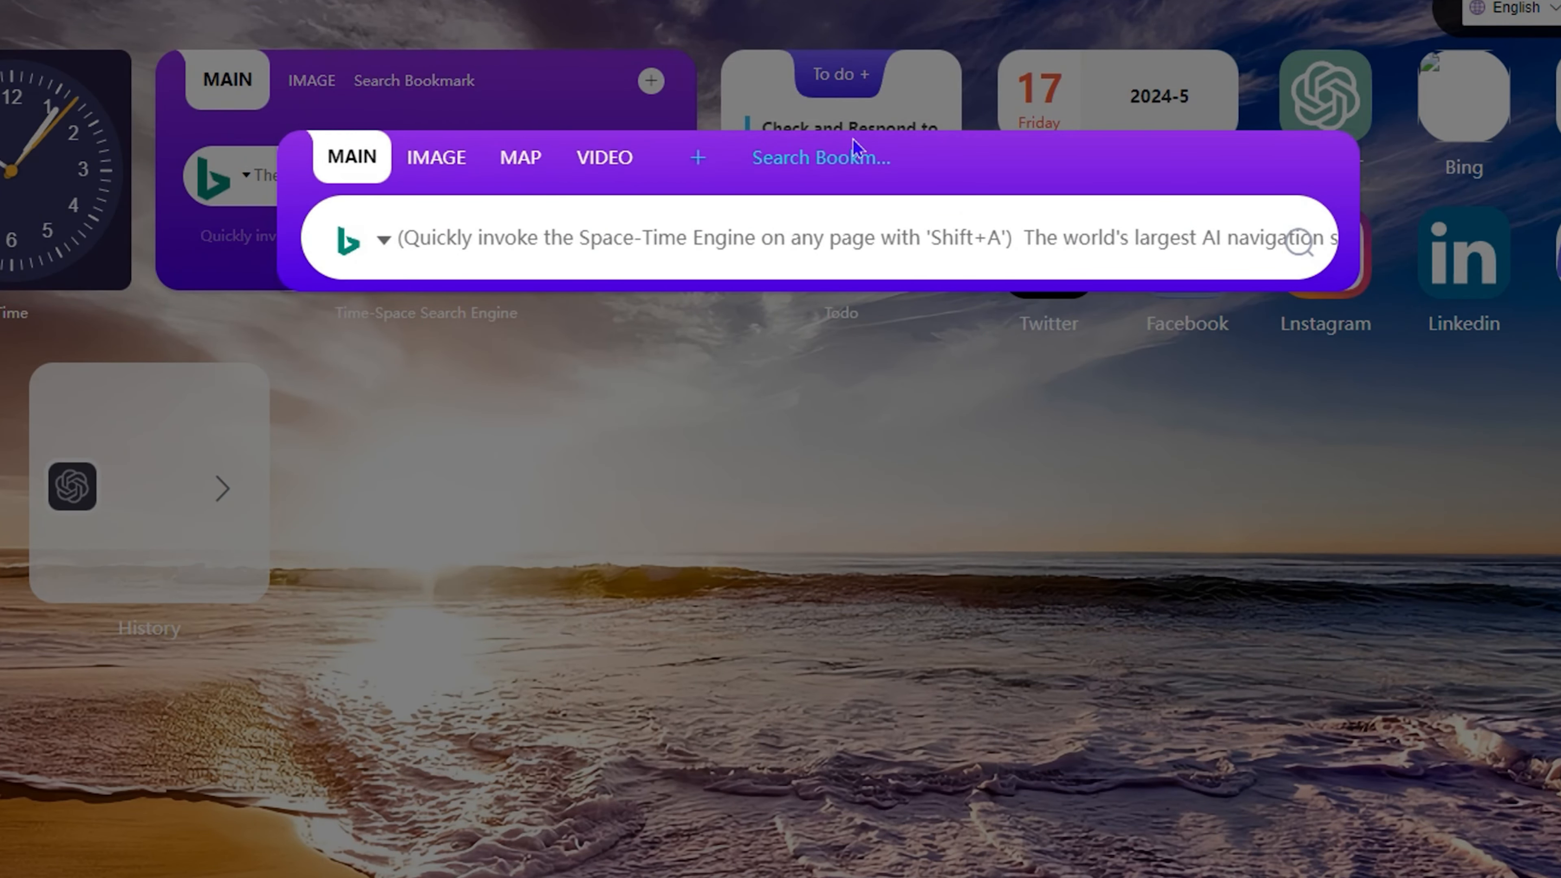
pyautogui.click(700, 159)
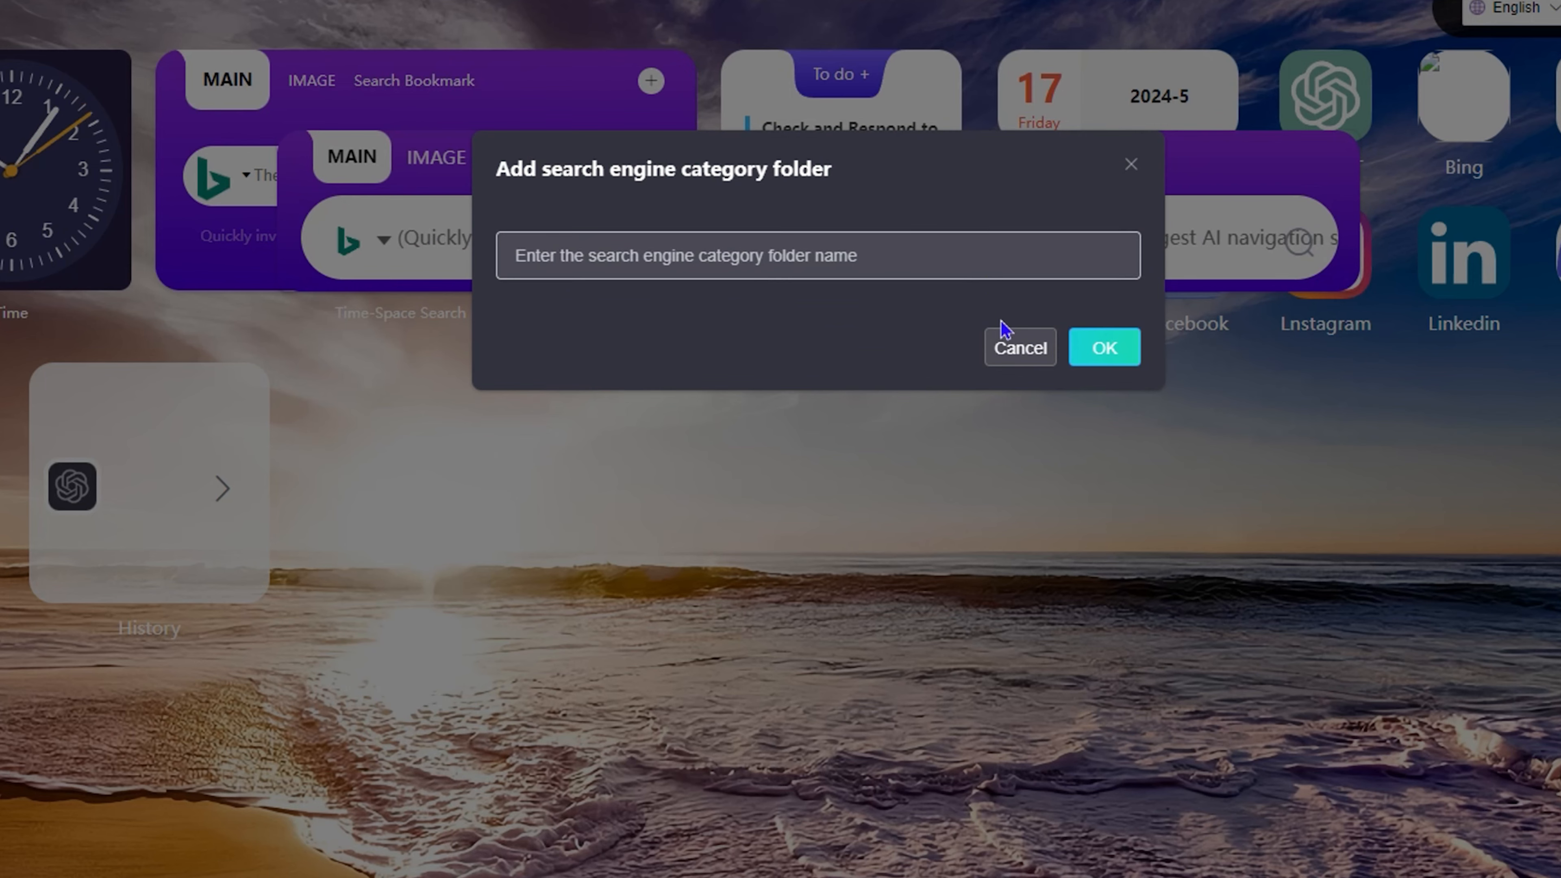
pyautogui.click(1019, 348)
pyautogui.click(874, 522)
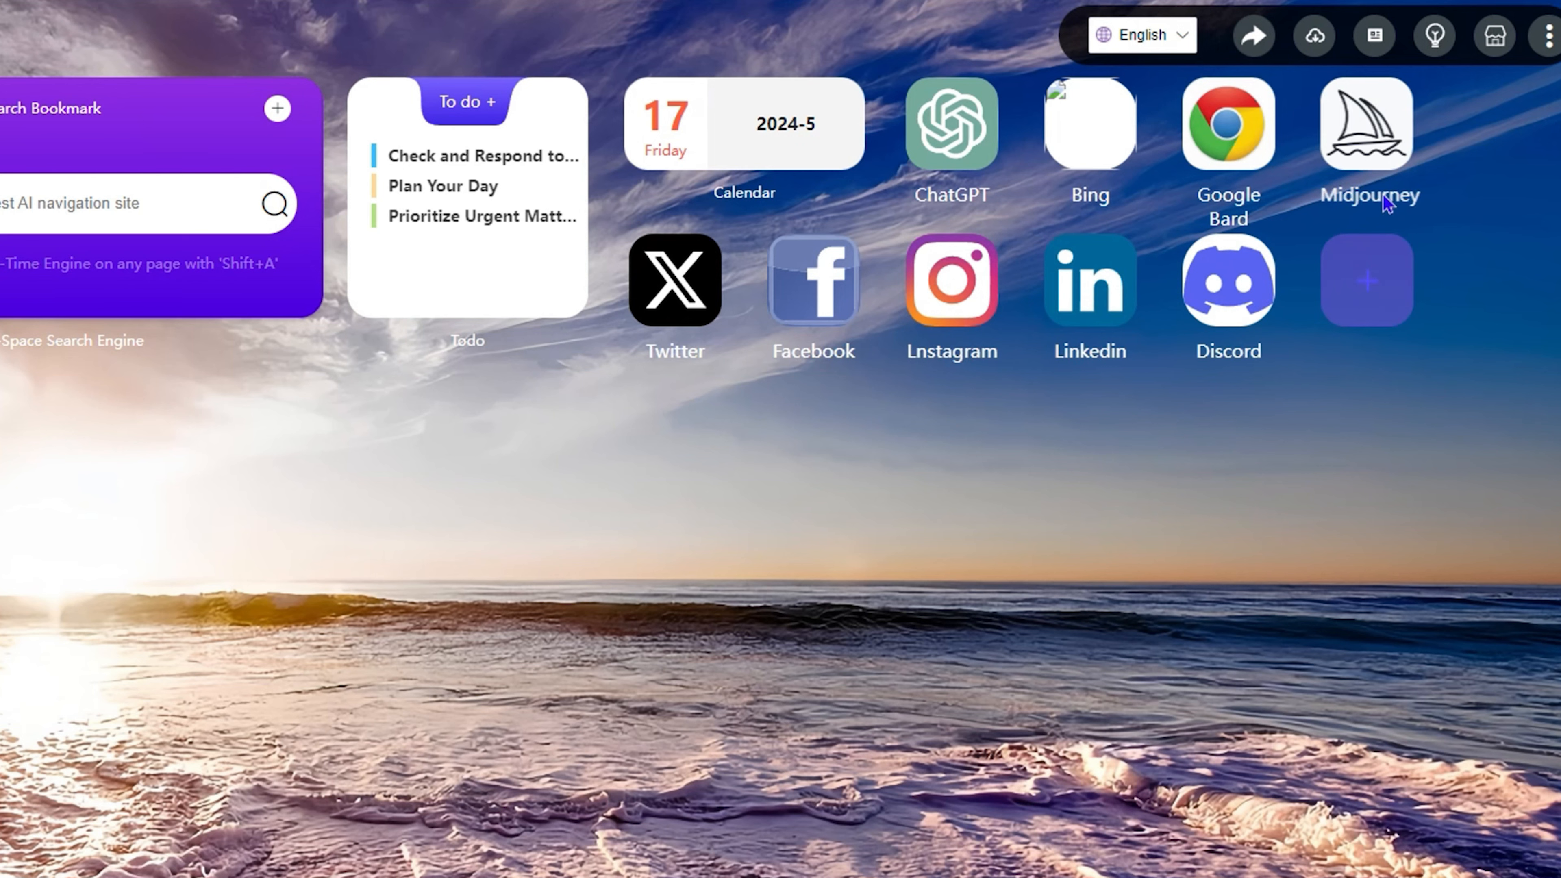
# Delete the Midjourney shortcut beside Google Bard from the home page
pyautogui.rightClick(1373, 151)
pyautogui.click(1432, 179)
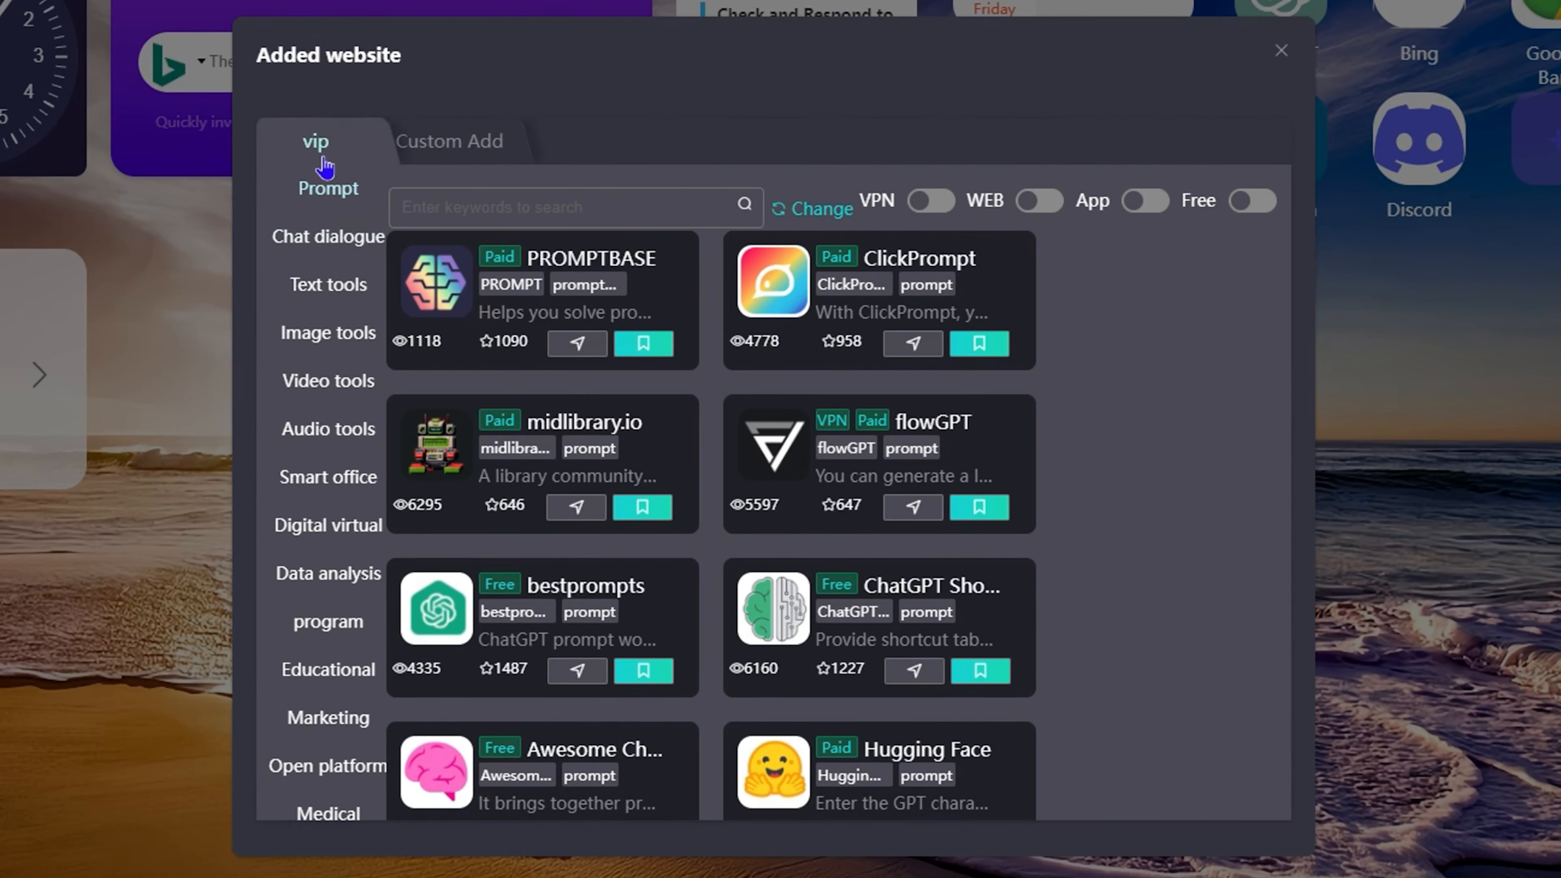
# Look through the website catalogue for adding shortcuts and view the form for a custom website, without adding one
pyautogui.scroll(-8, 310, 443)
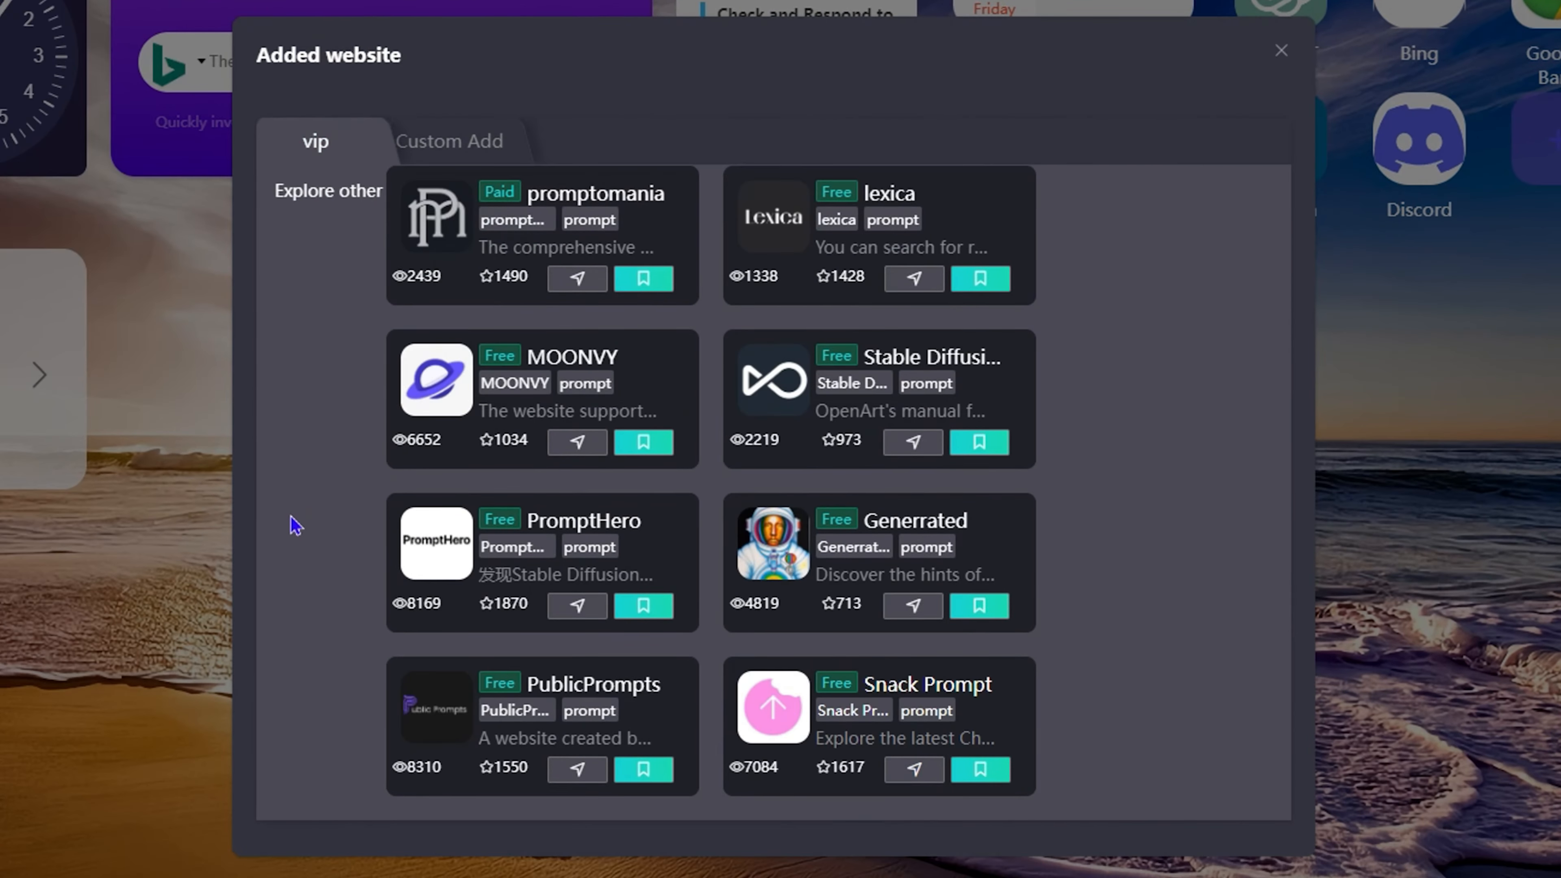
pyautogui.scroll(8, 295, 526)
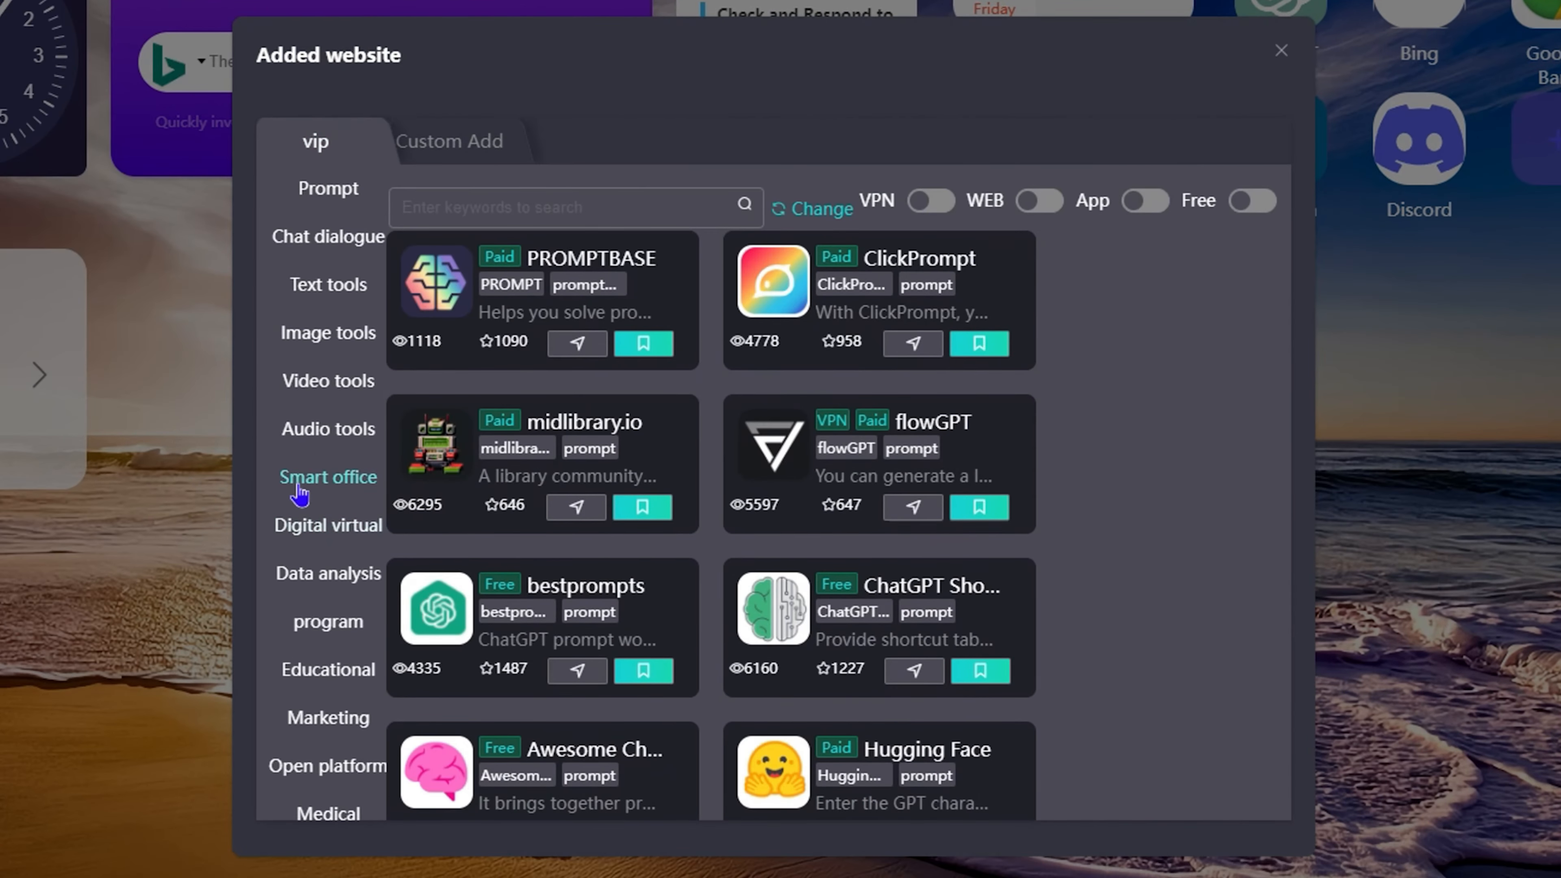
pyautogui.click(479, 153)
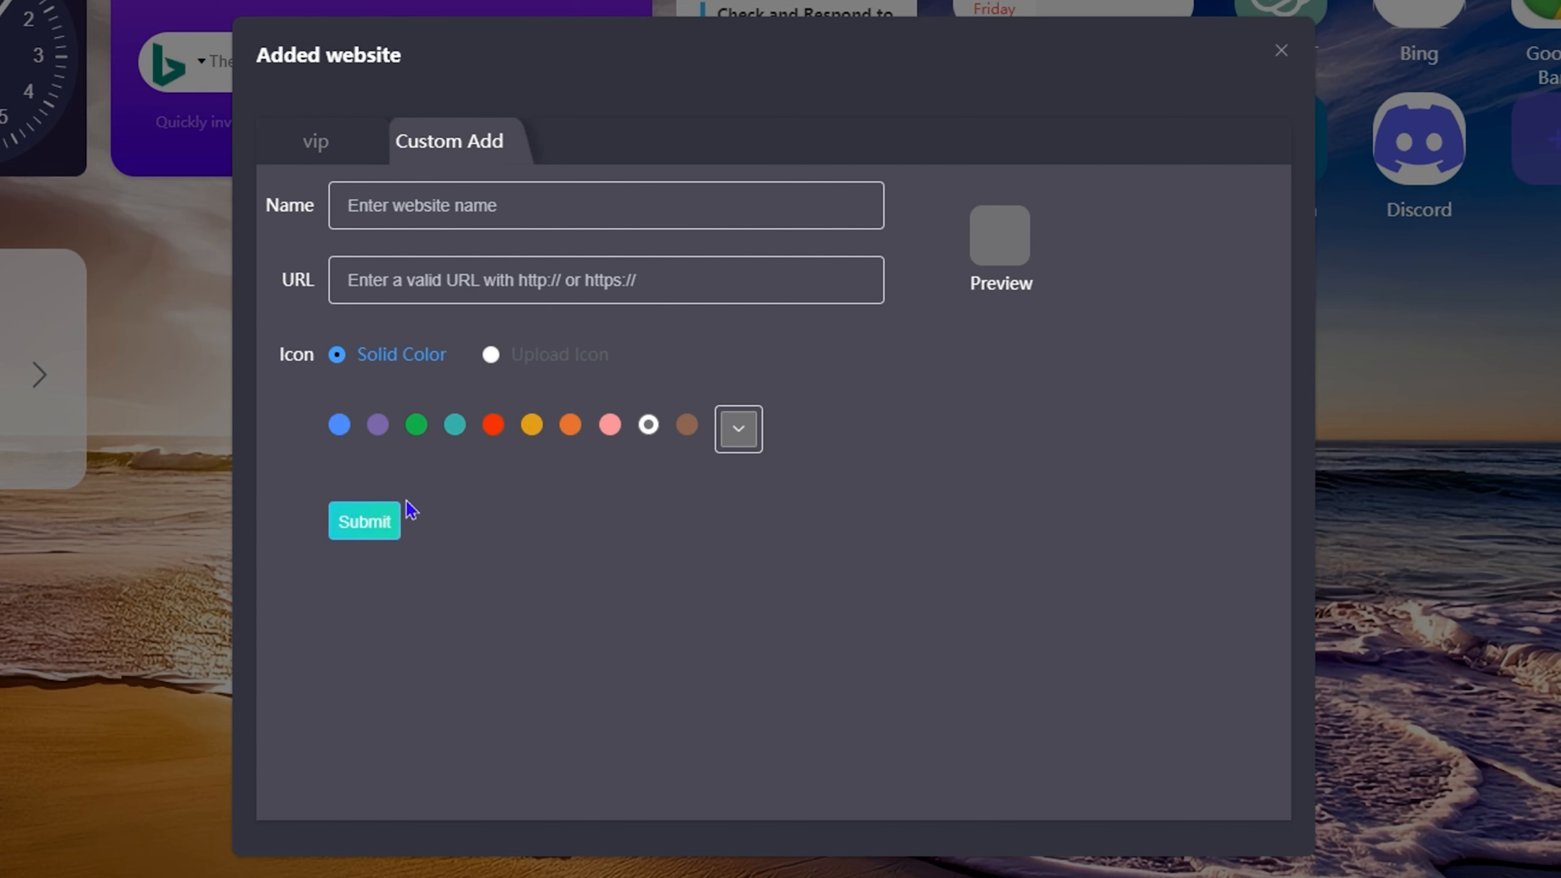
pyautogui.click(316, 148)
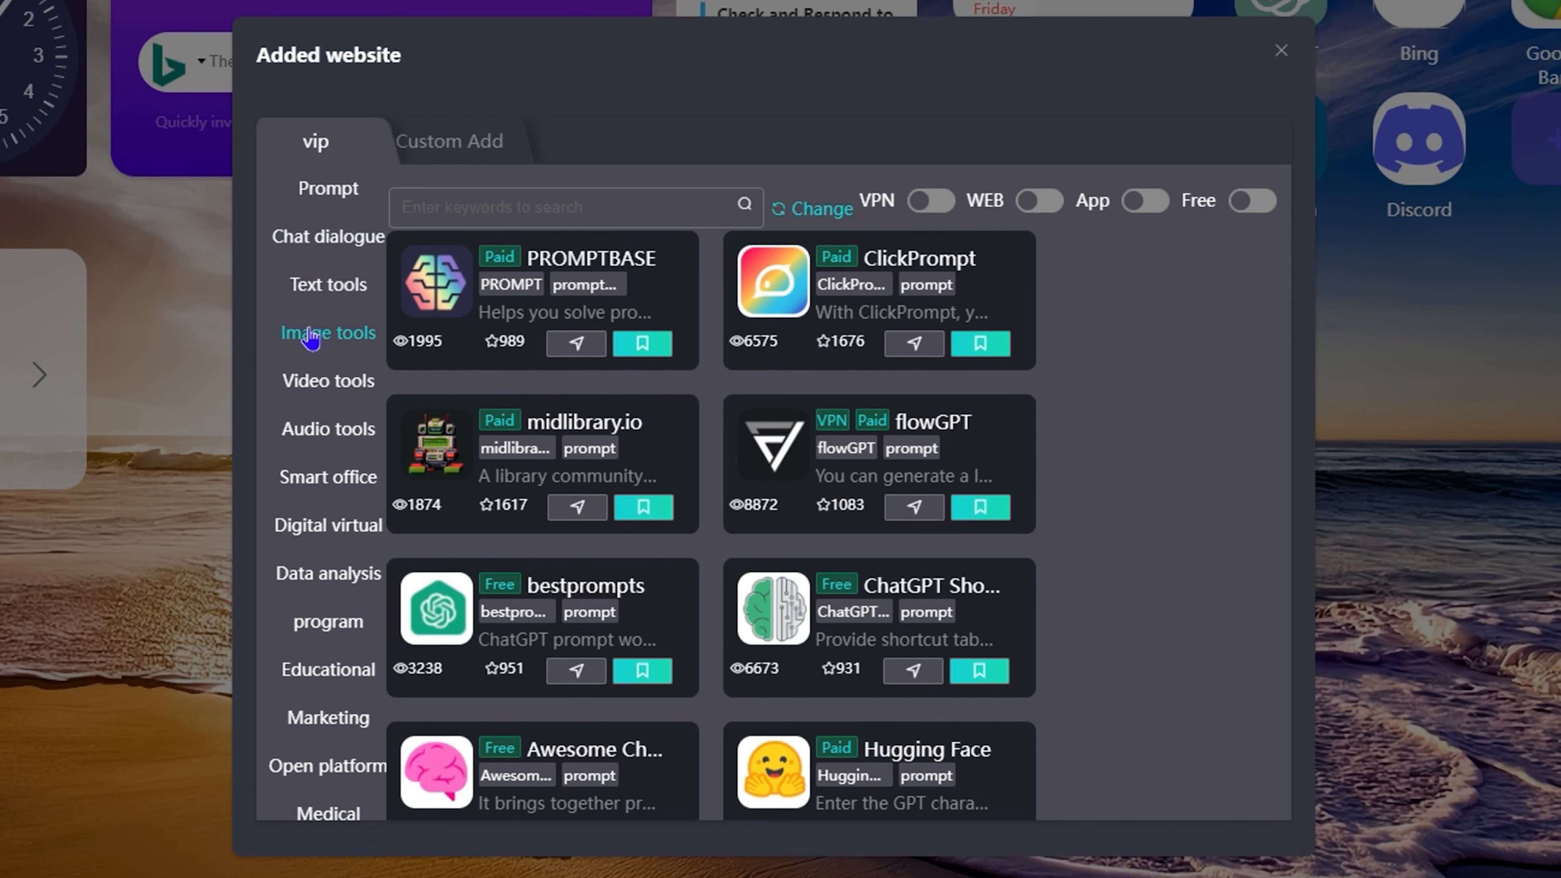
# Add DALL-E 2 from the image tools category to the home page and close the website catalogue
pyautogui.click(300, 345)
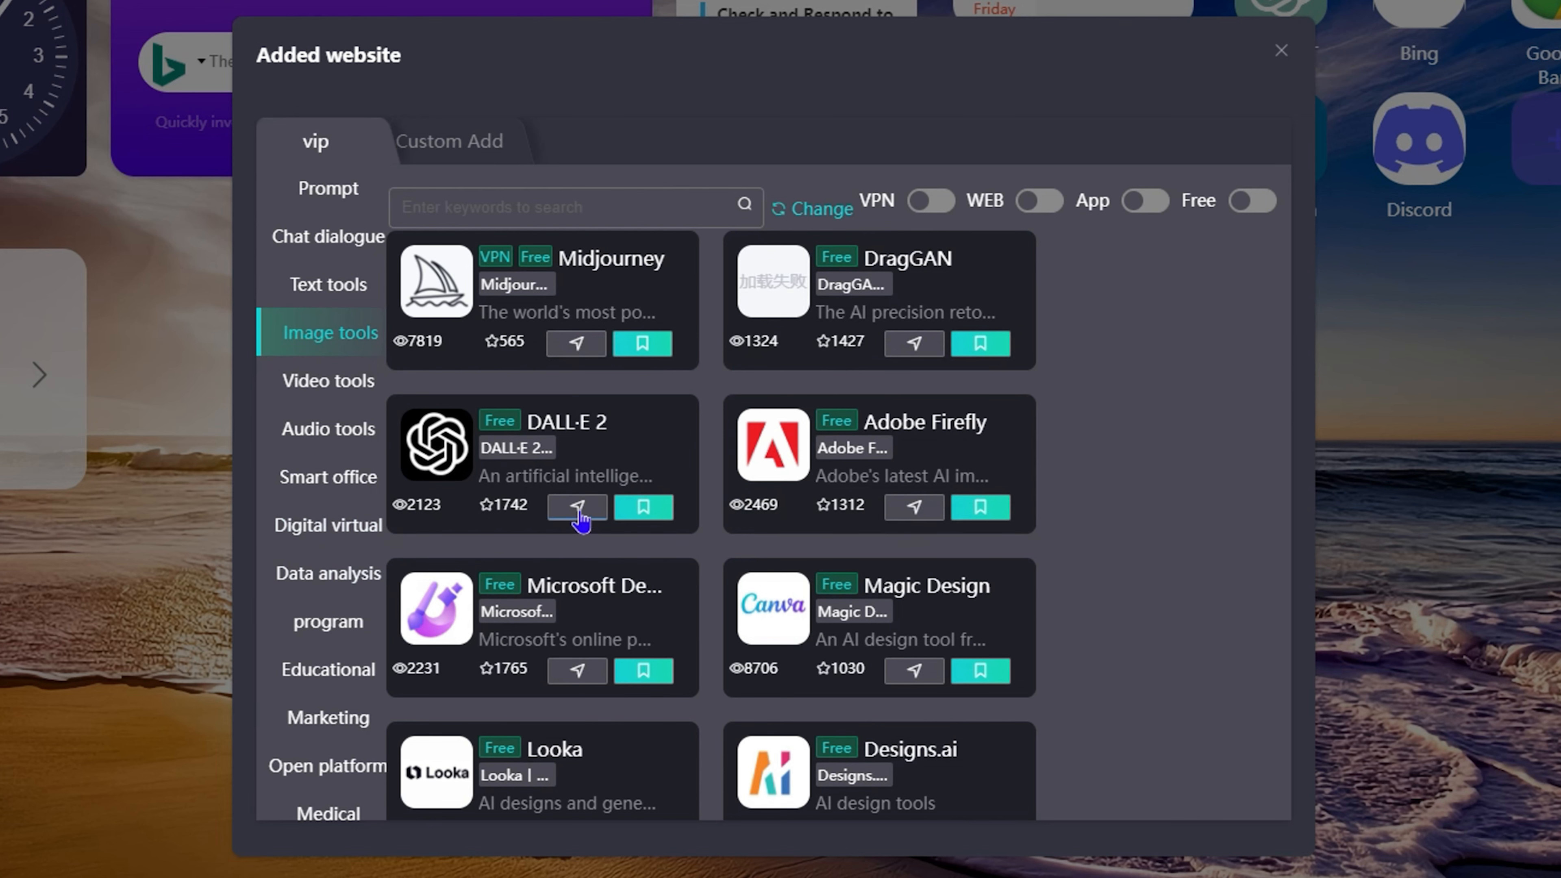
pyautogui.click(647, 508)
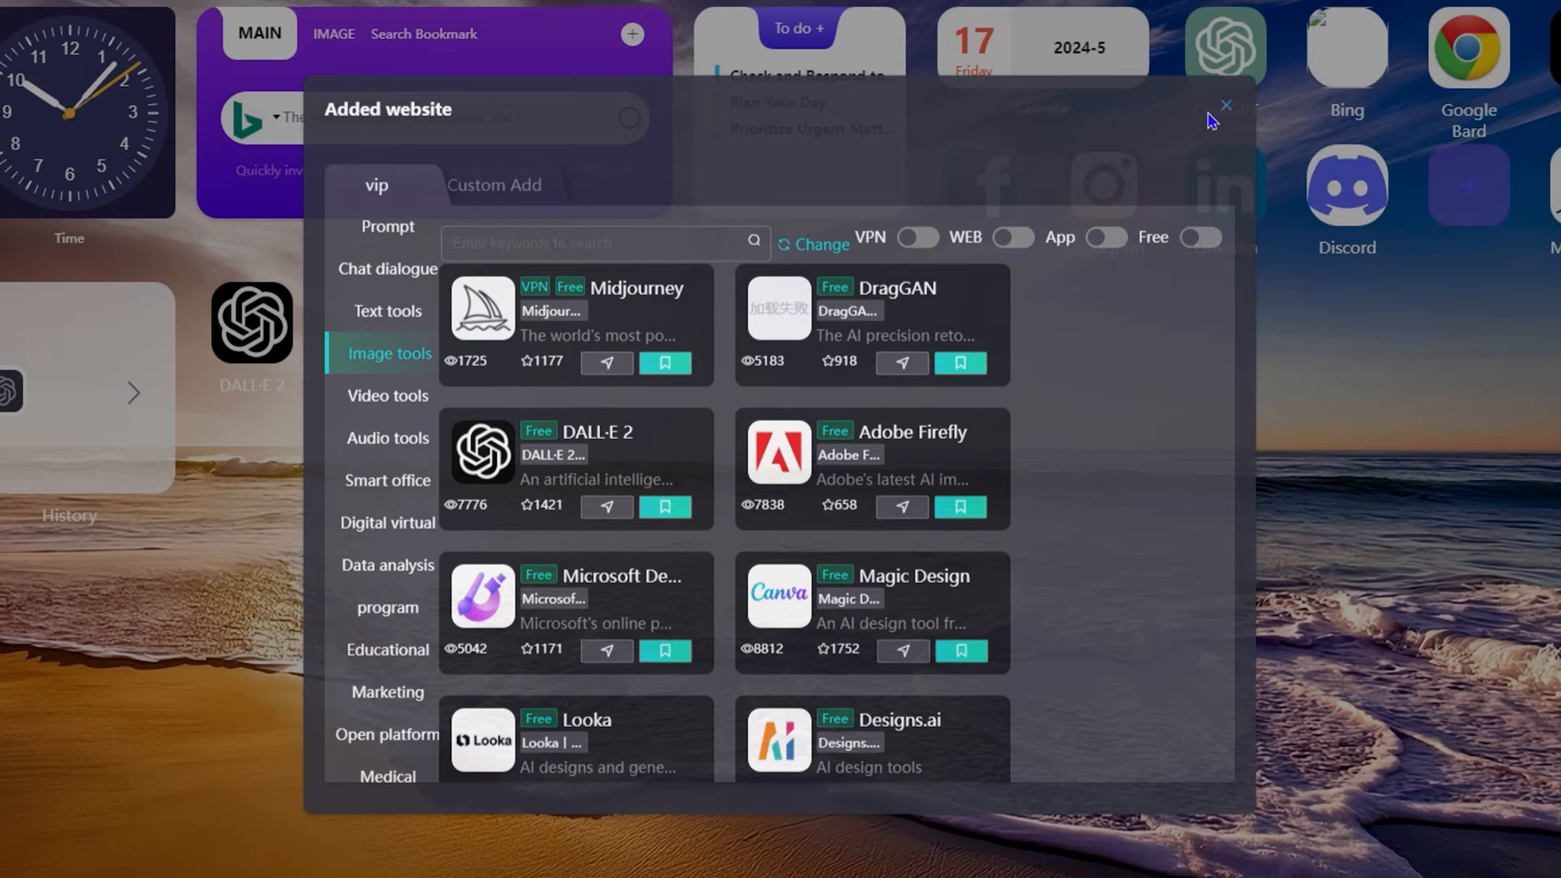
pyautogui.click(1283, 55)
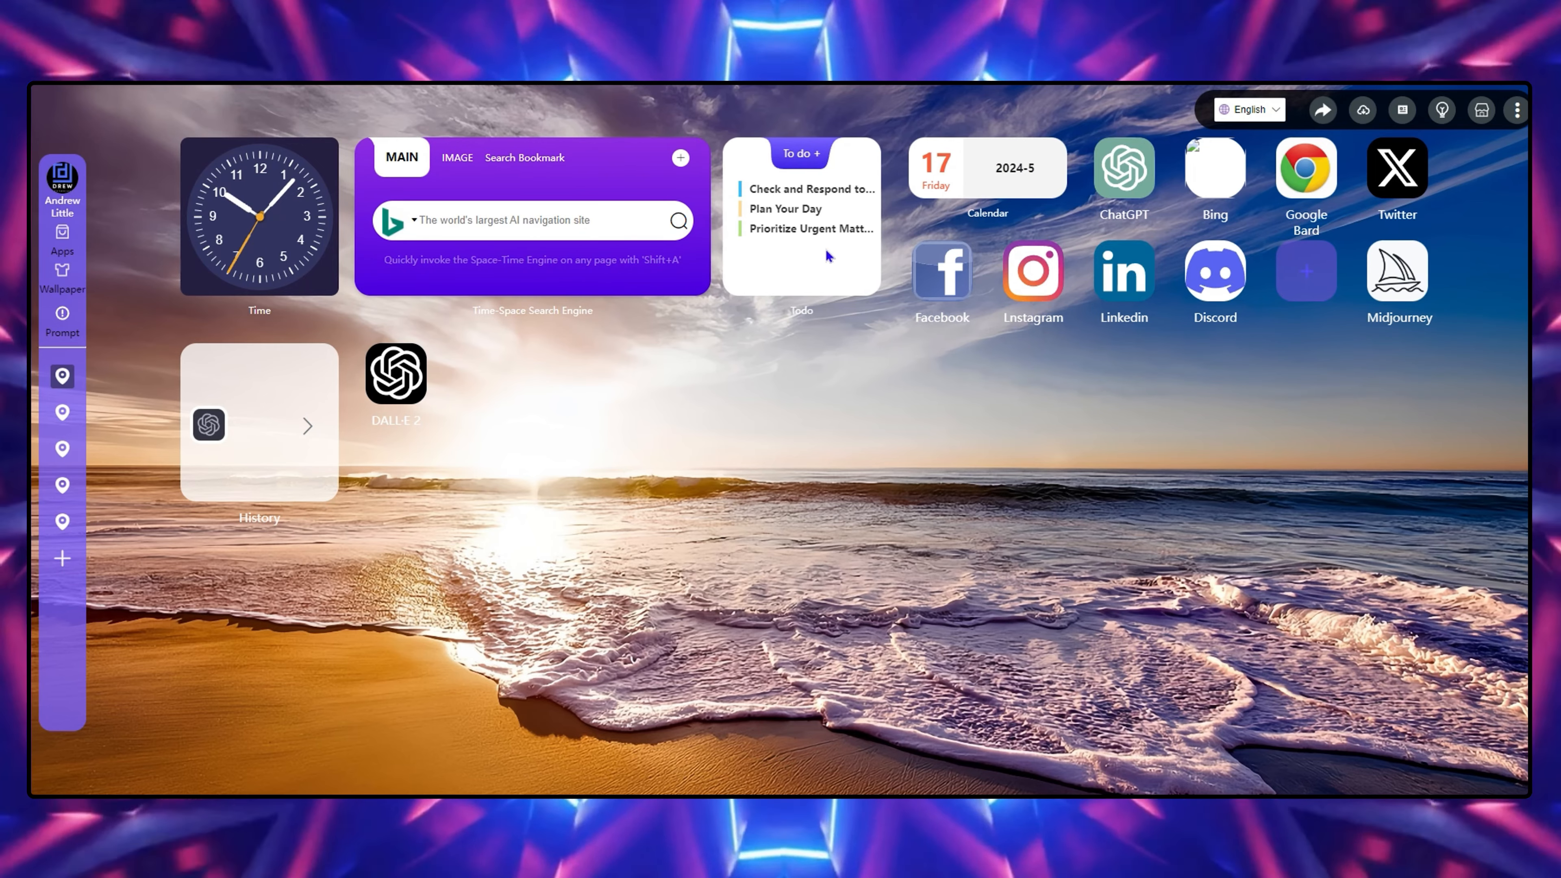
# Move the Todo widget between the Time and Time-Space Search Engine widgets
pyautogui.moveTo(812, 238); pyautogui.dragTo(421, 247)
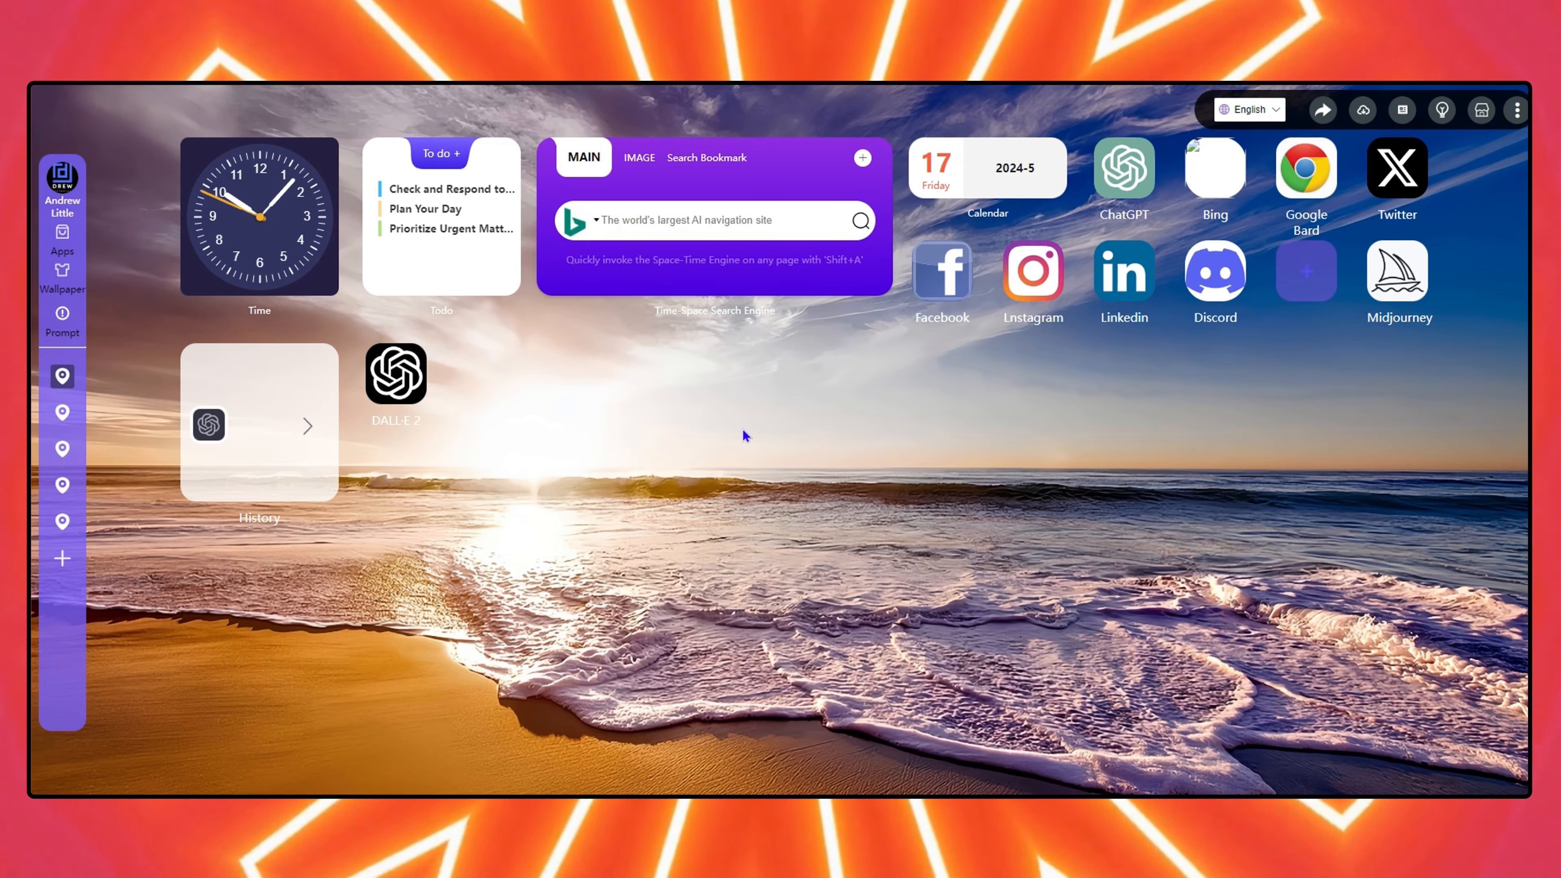
# Open the wallpaper gallery and look through its static categories Abstract, Nature, Space and Girl, as well as the dynamic wallpapers
pyautogui.rightClick(765, 419)
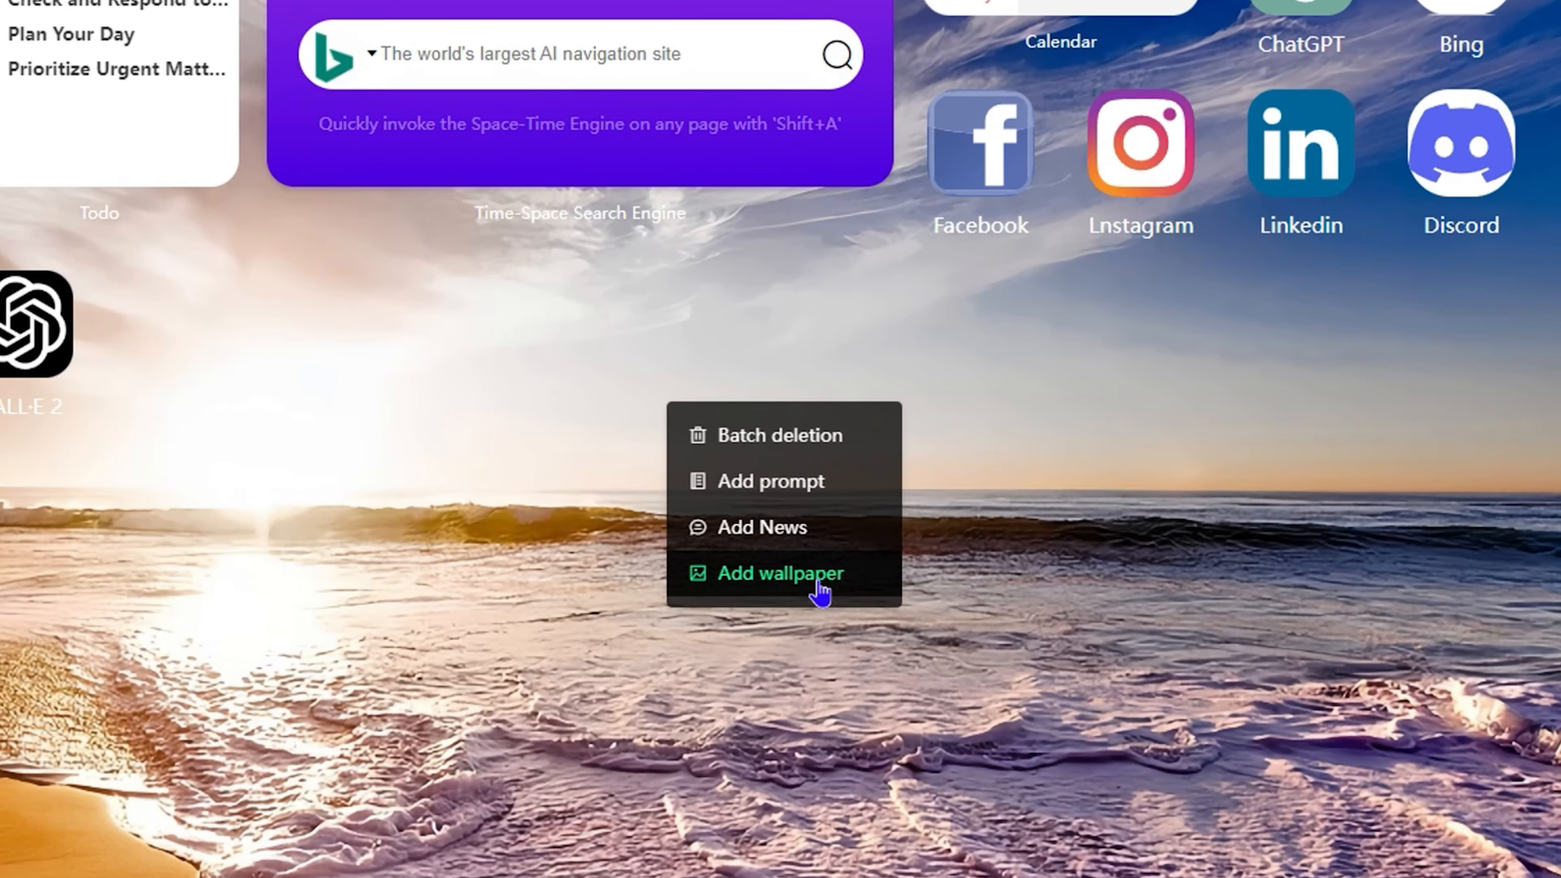
pyautogui.click(851, 520)
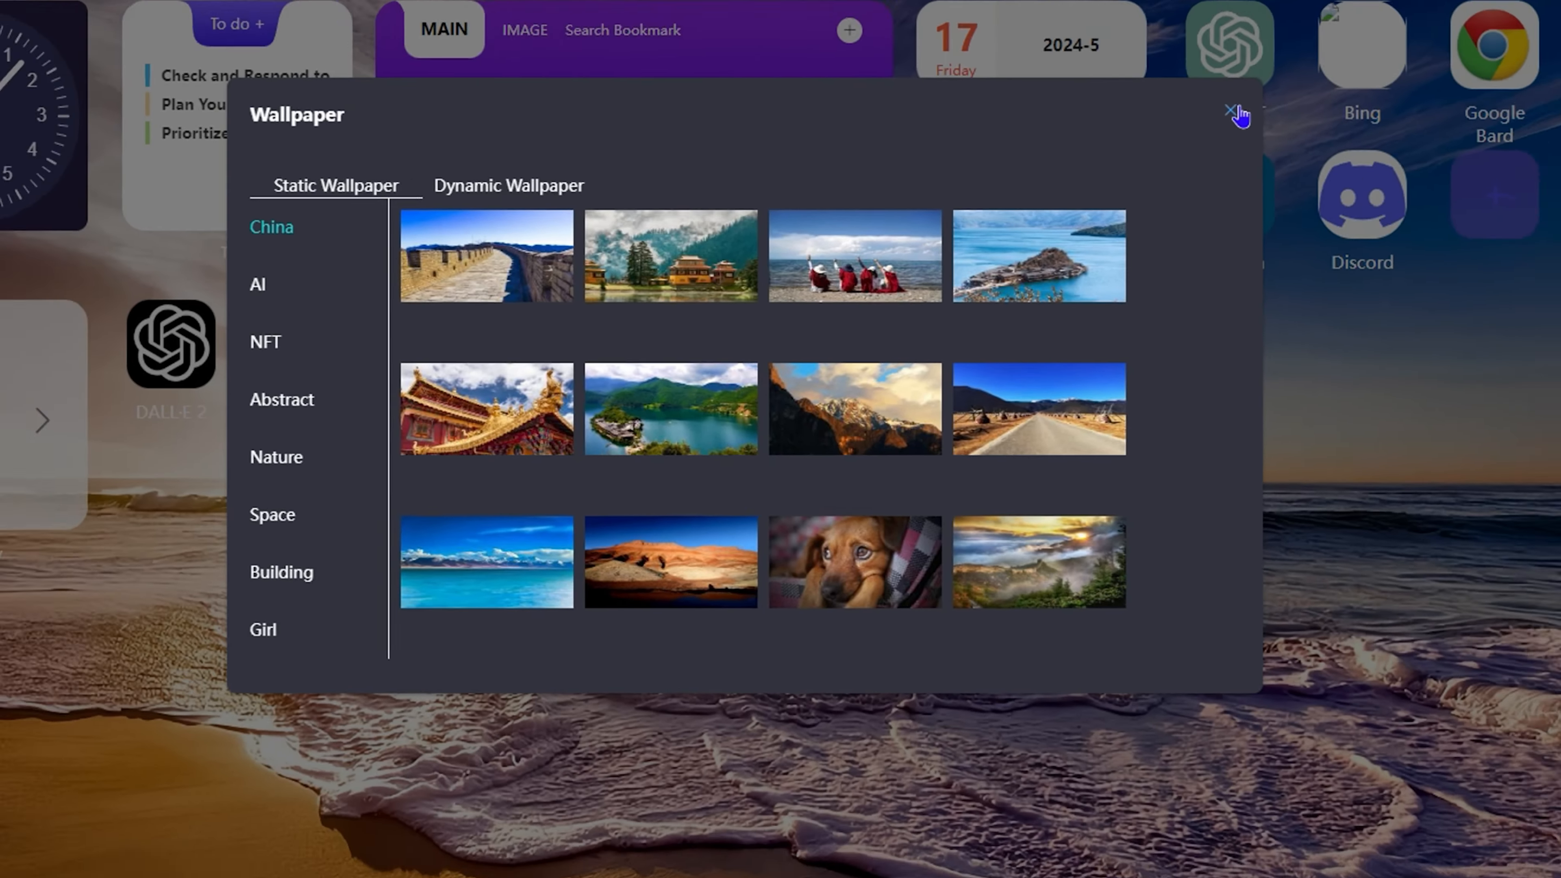
pyautogui.click(1232, 111)
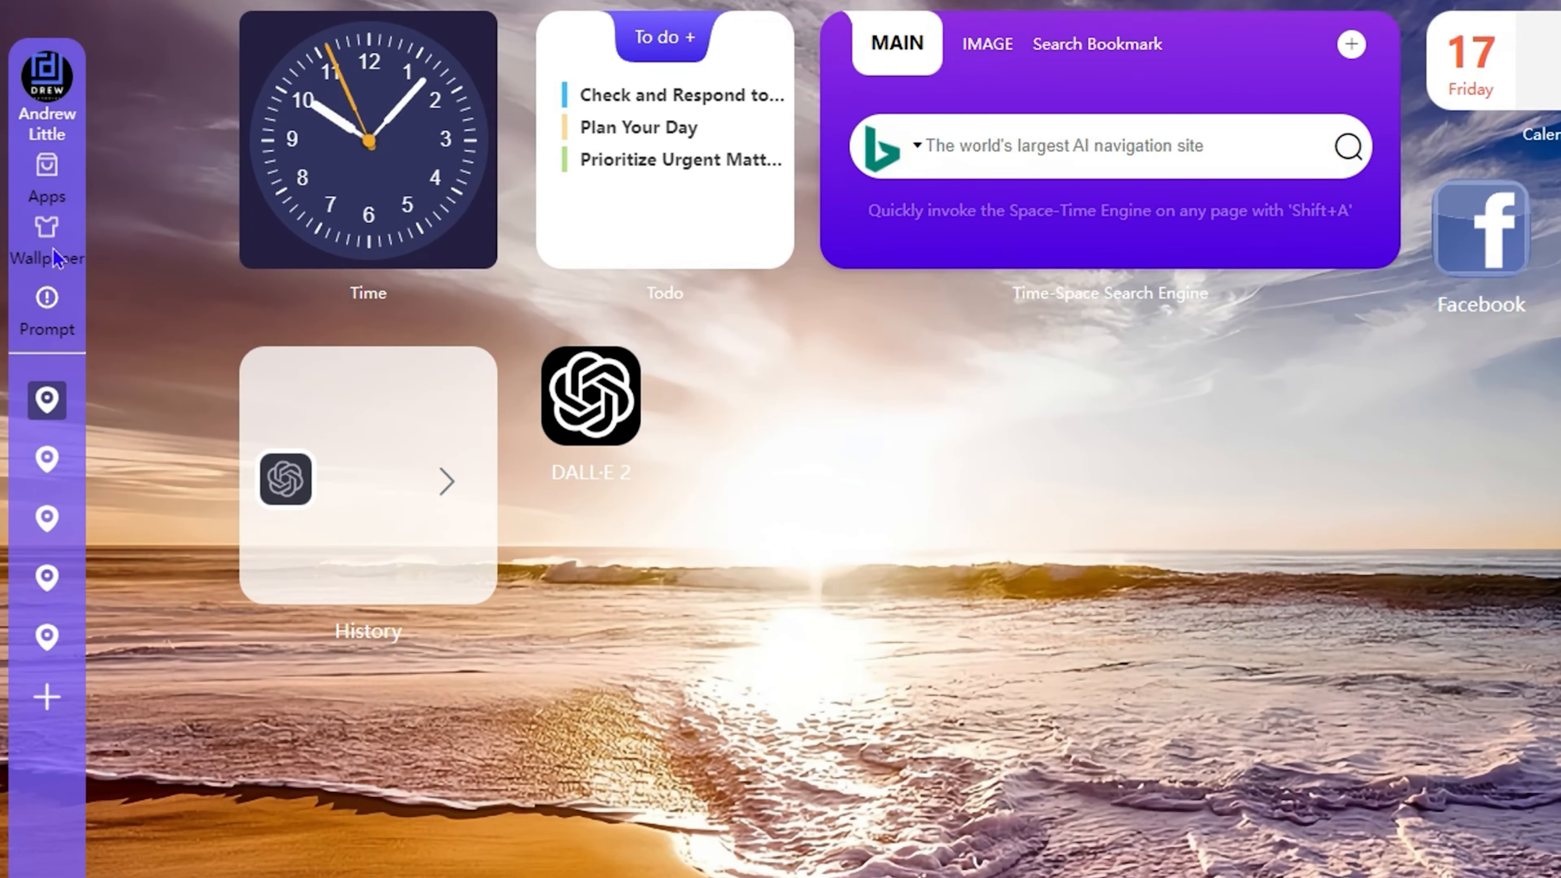
pyautogui.click(54, 253)
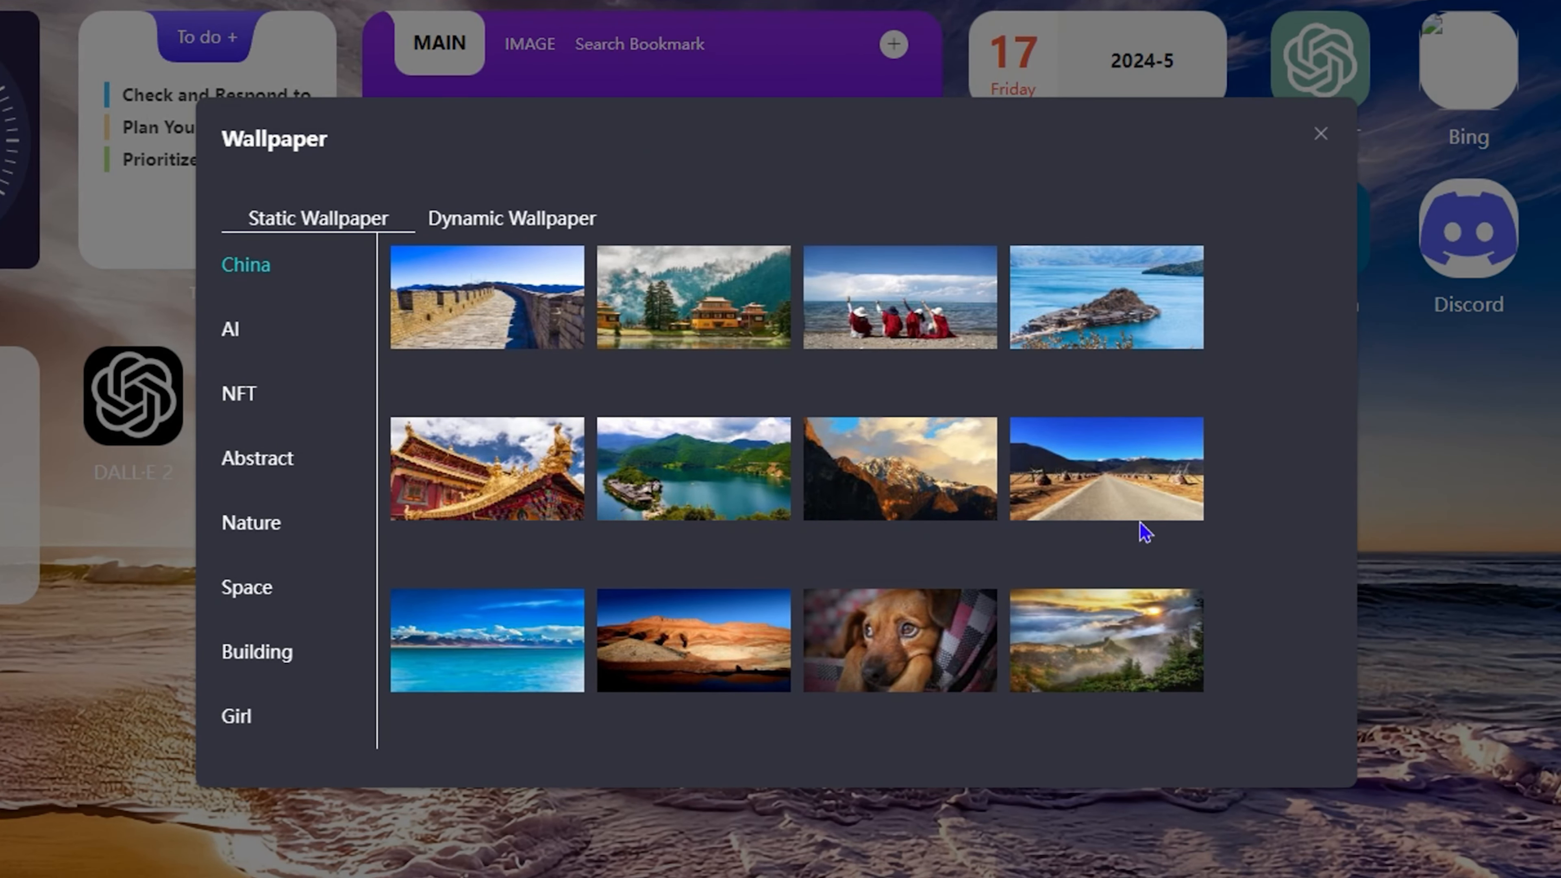
pyautogui.click(254, 460)
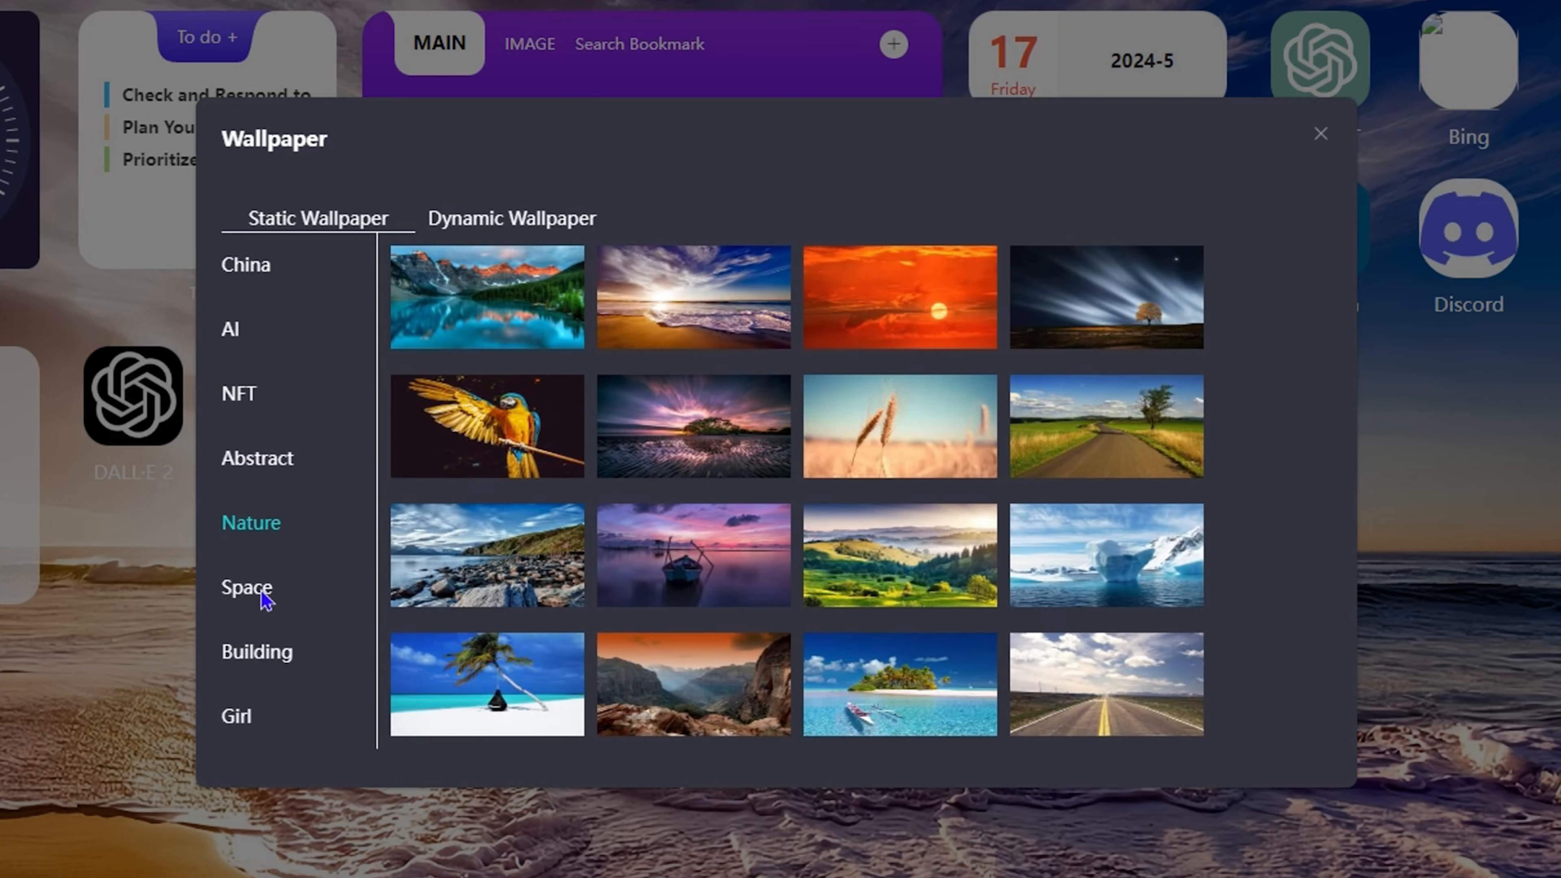
pyautogui.click(255, 593)
pyautogui.click(252, 714)
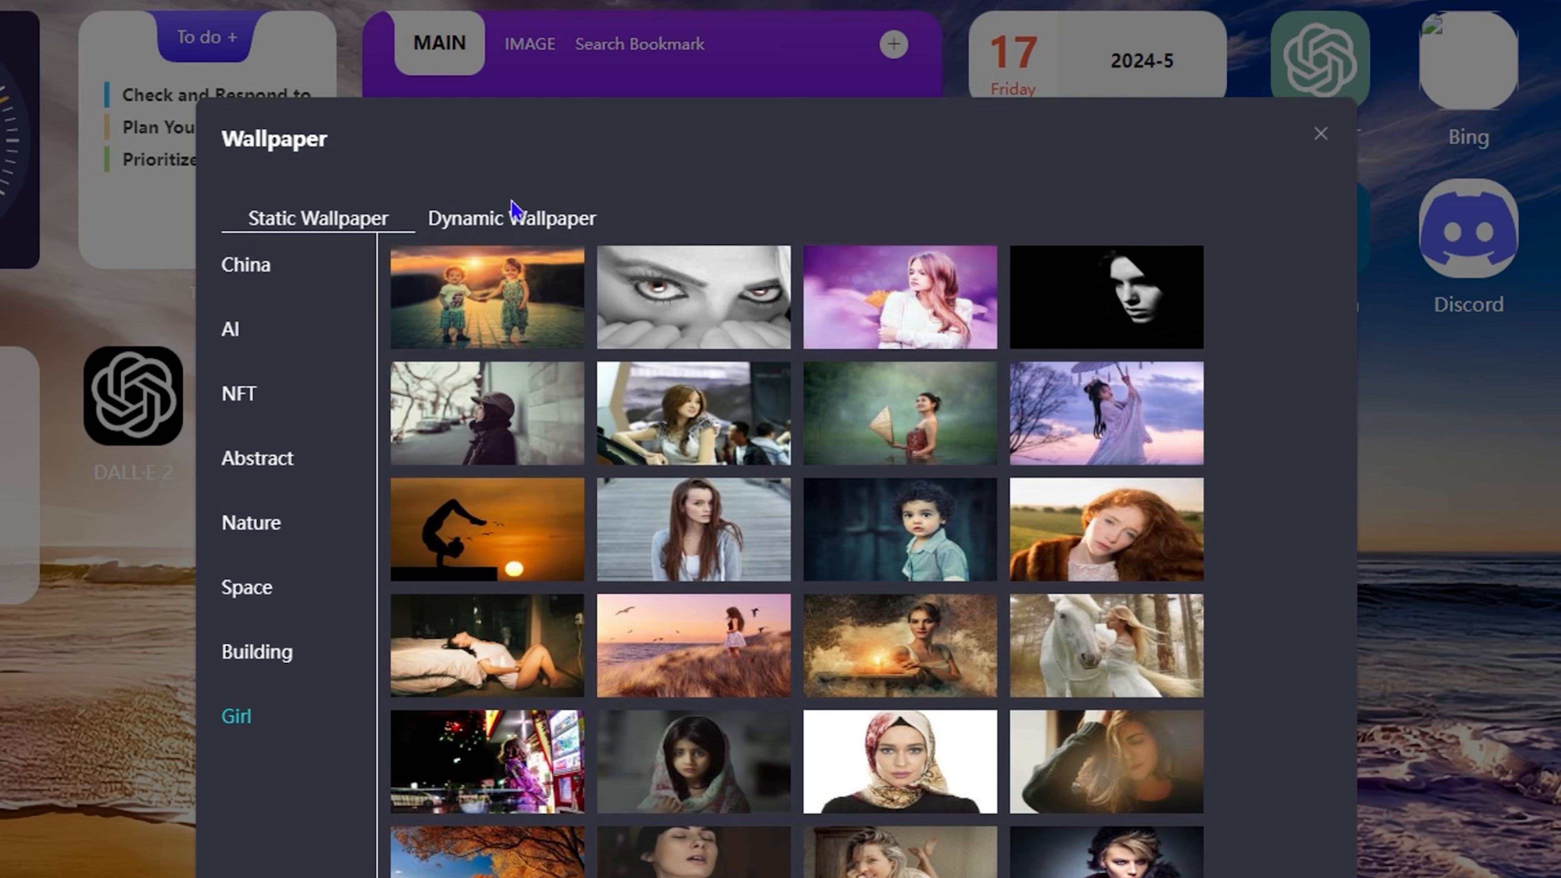
pyautogui.click(526, 219)
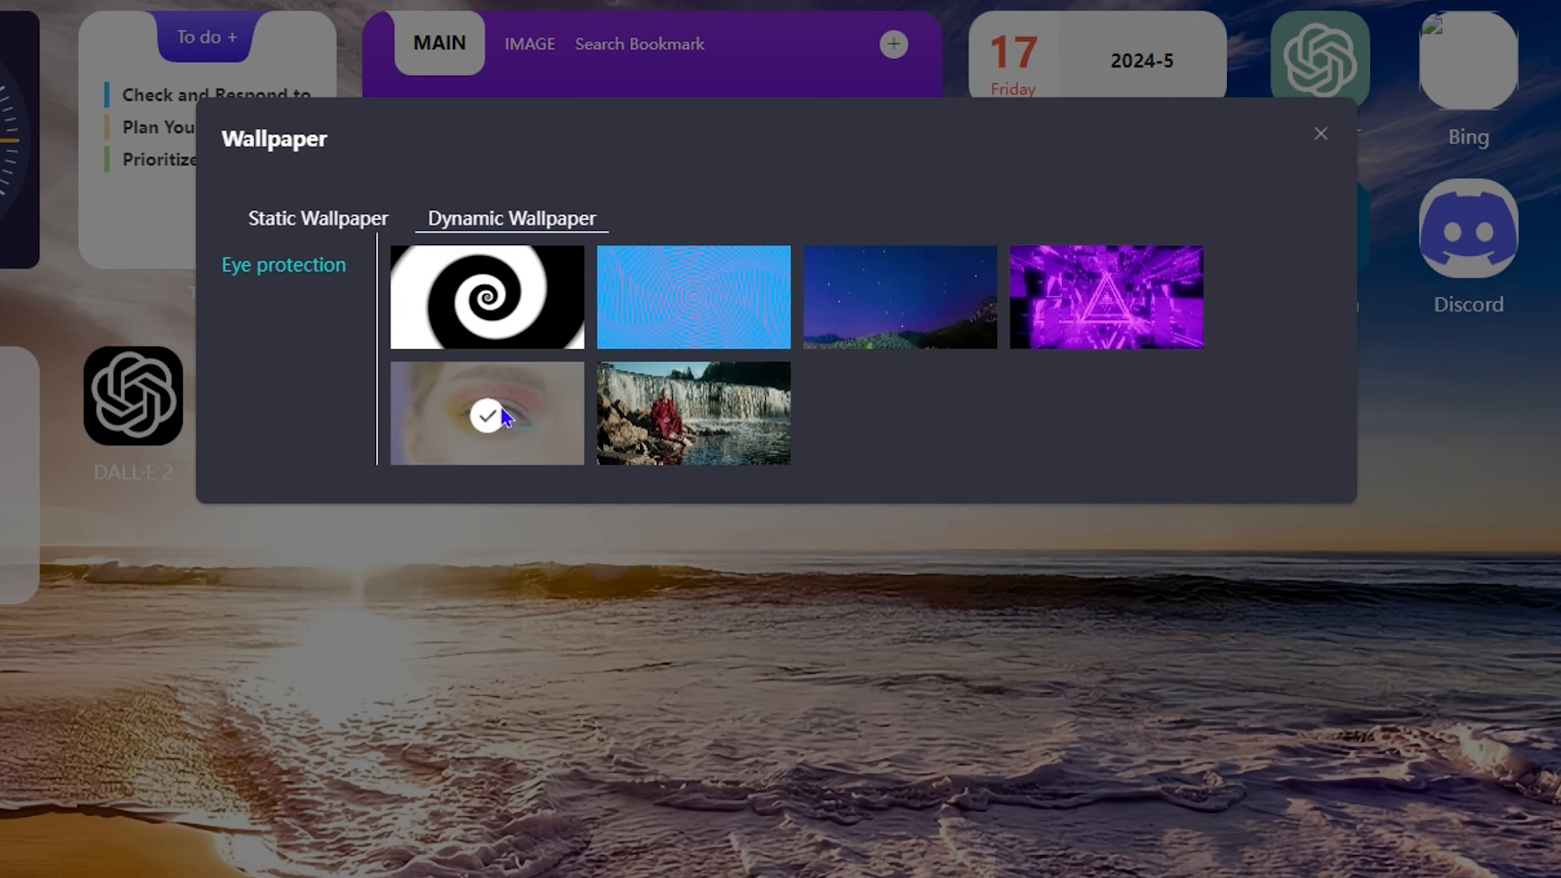
# Try the eye, starry night, purple triangle, waterfall and black-and-white spiral dynamic wallpapers in turn
pyautogui.click(502, 407)
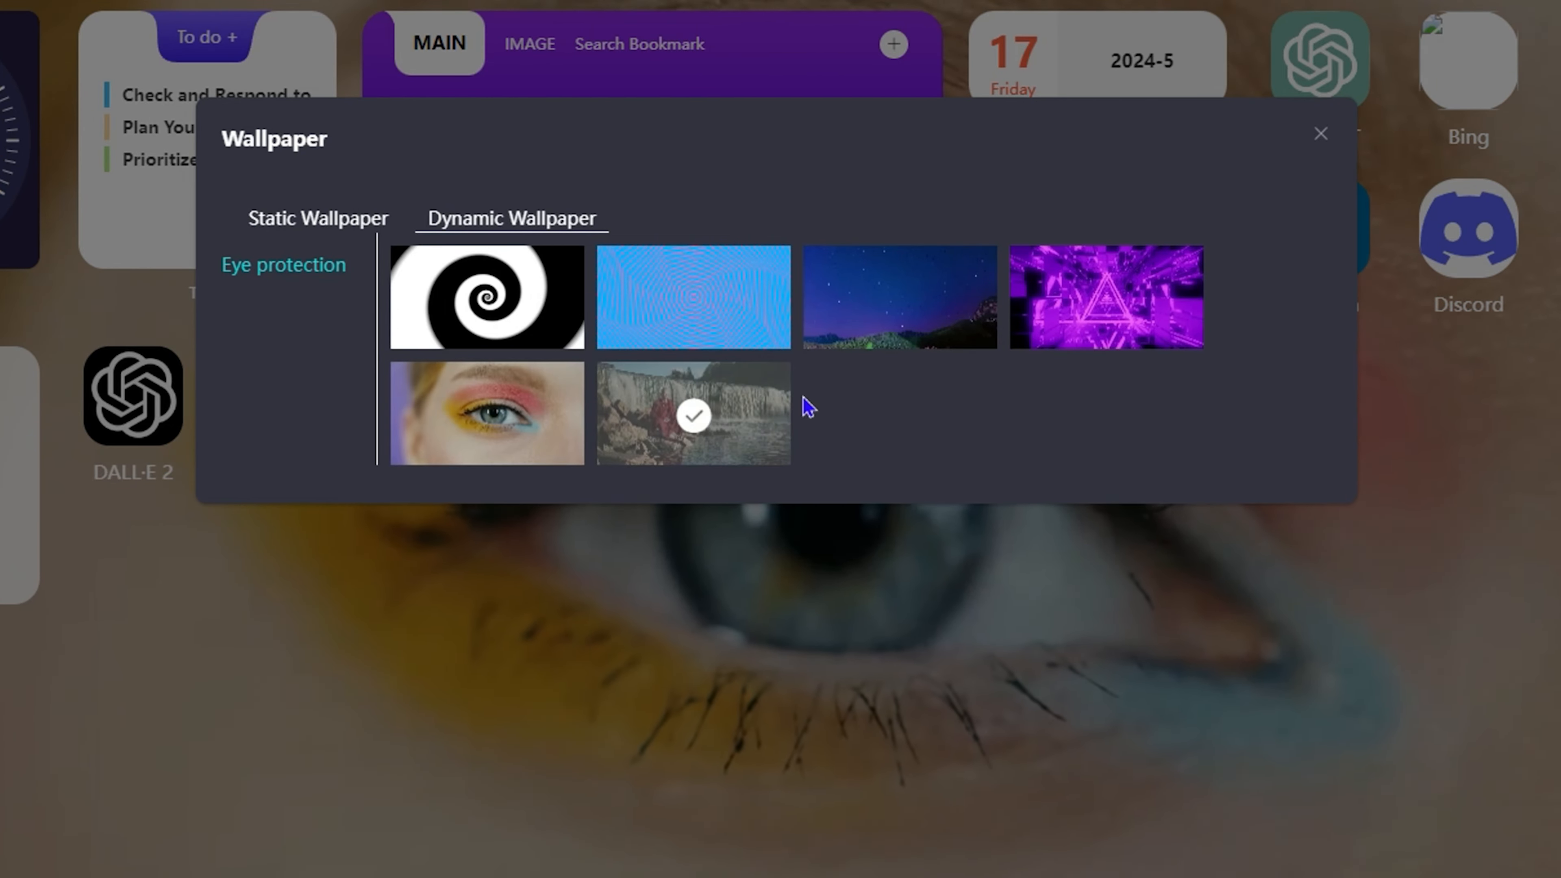
pyautogui.click(913, 307)
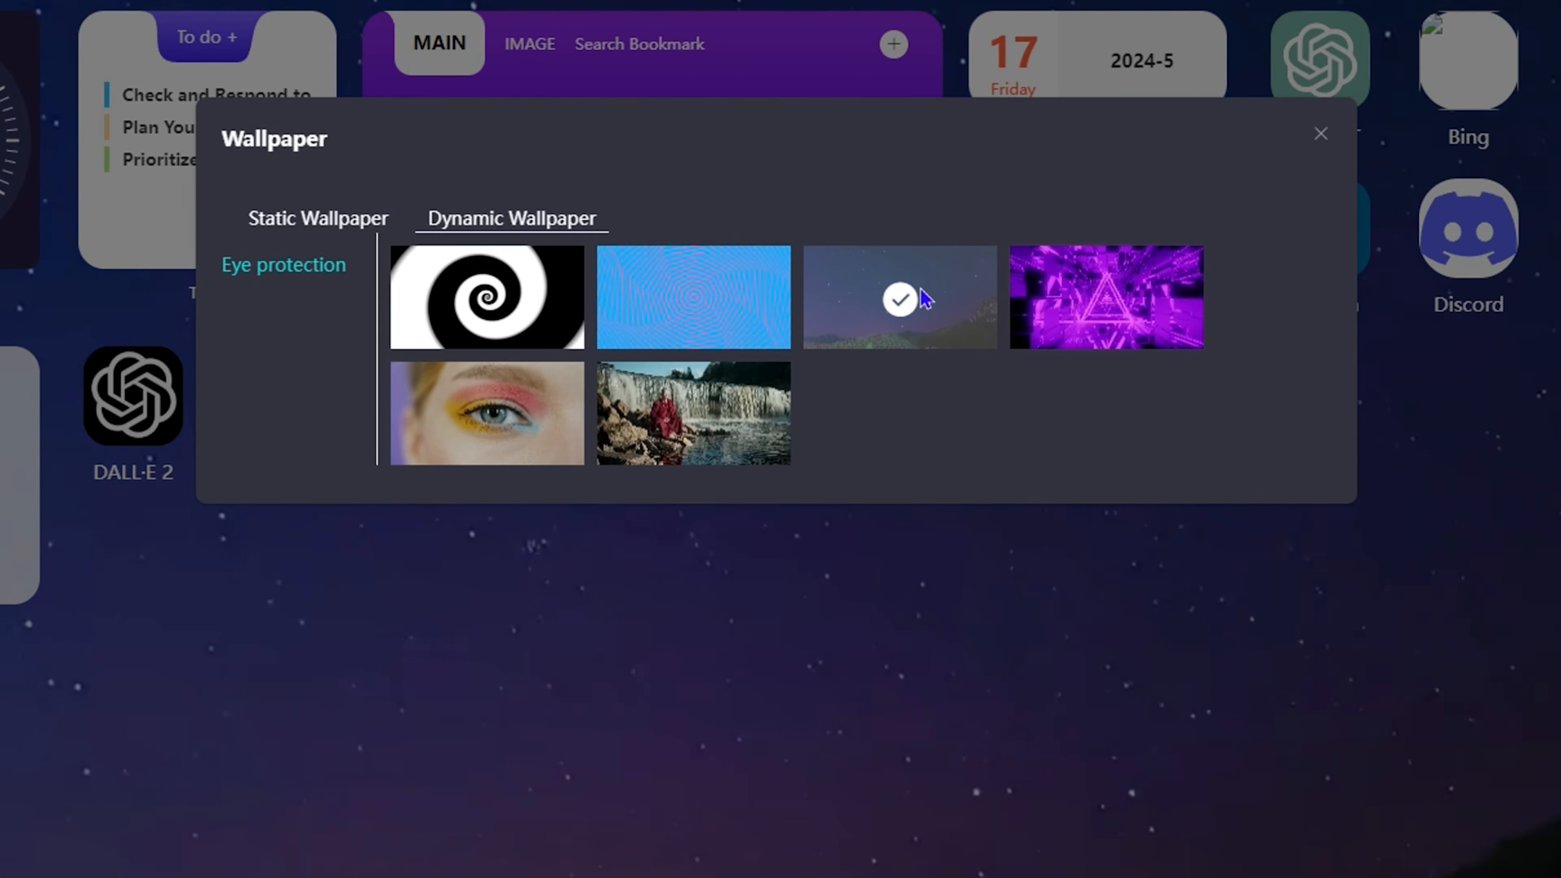
pyautogui.click(1120, 333)
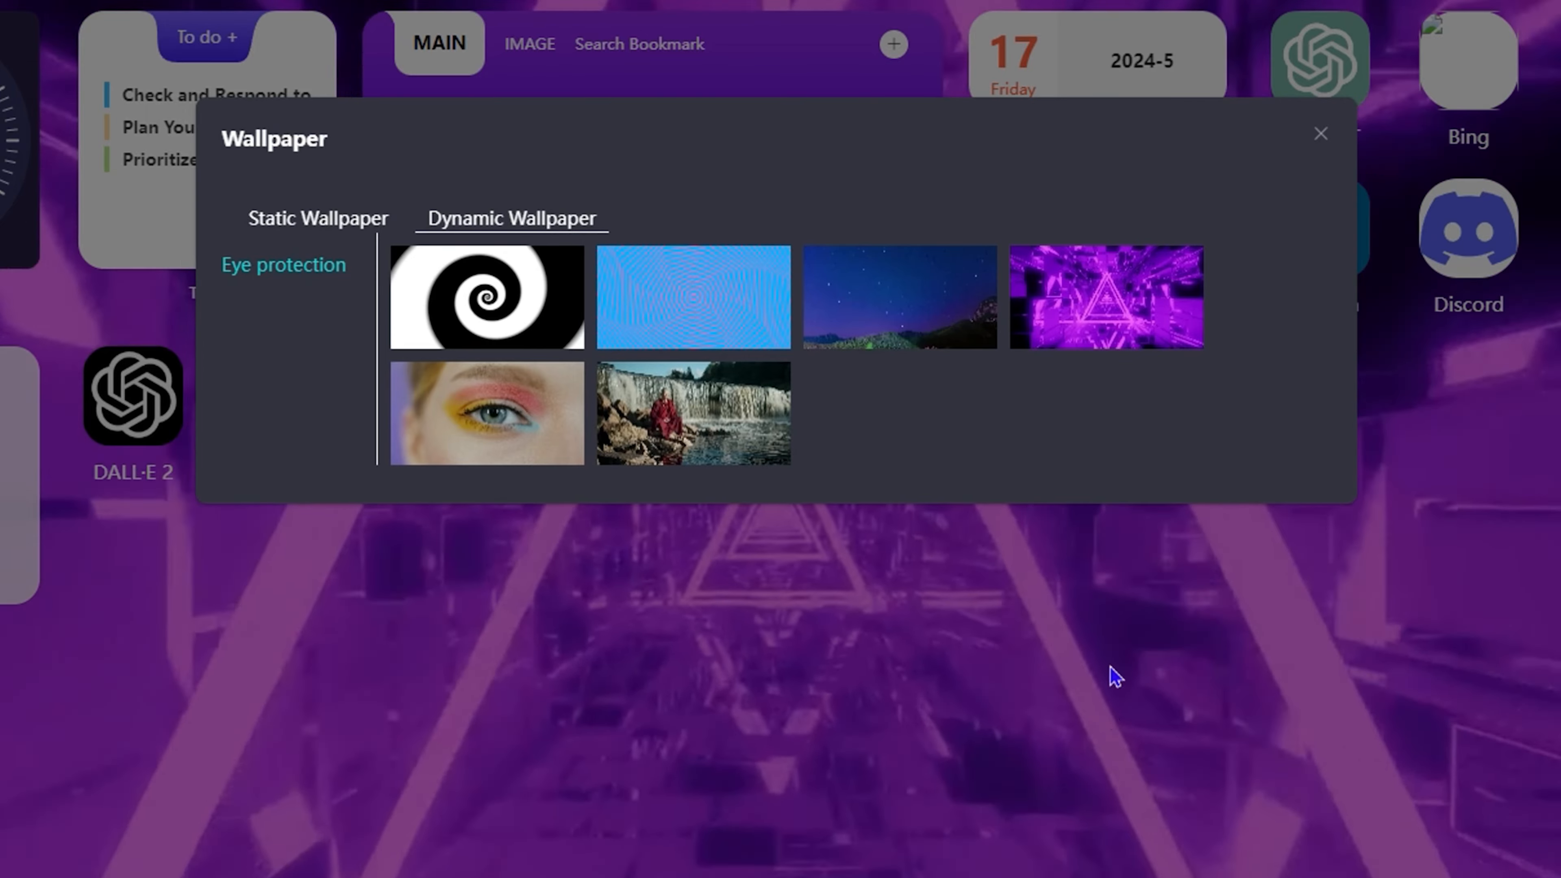
pyautogui.click(871, 284)
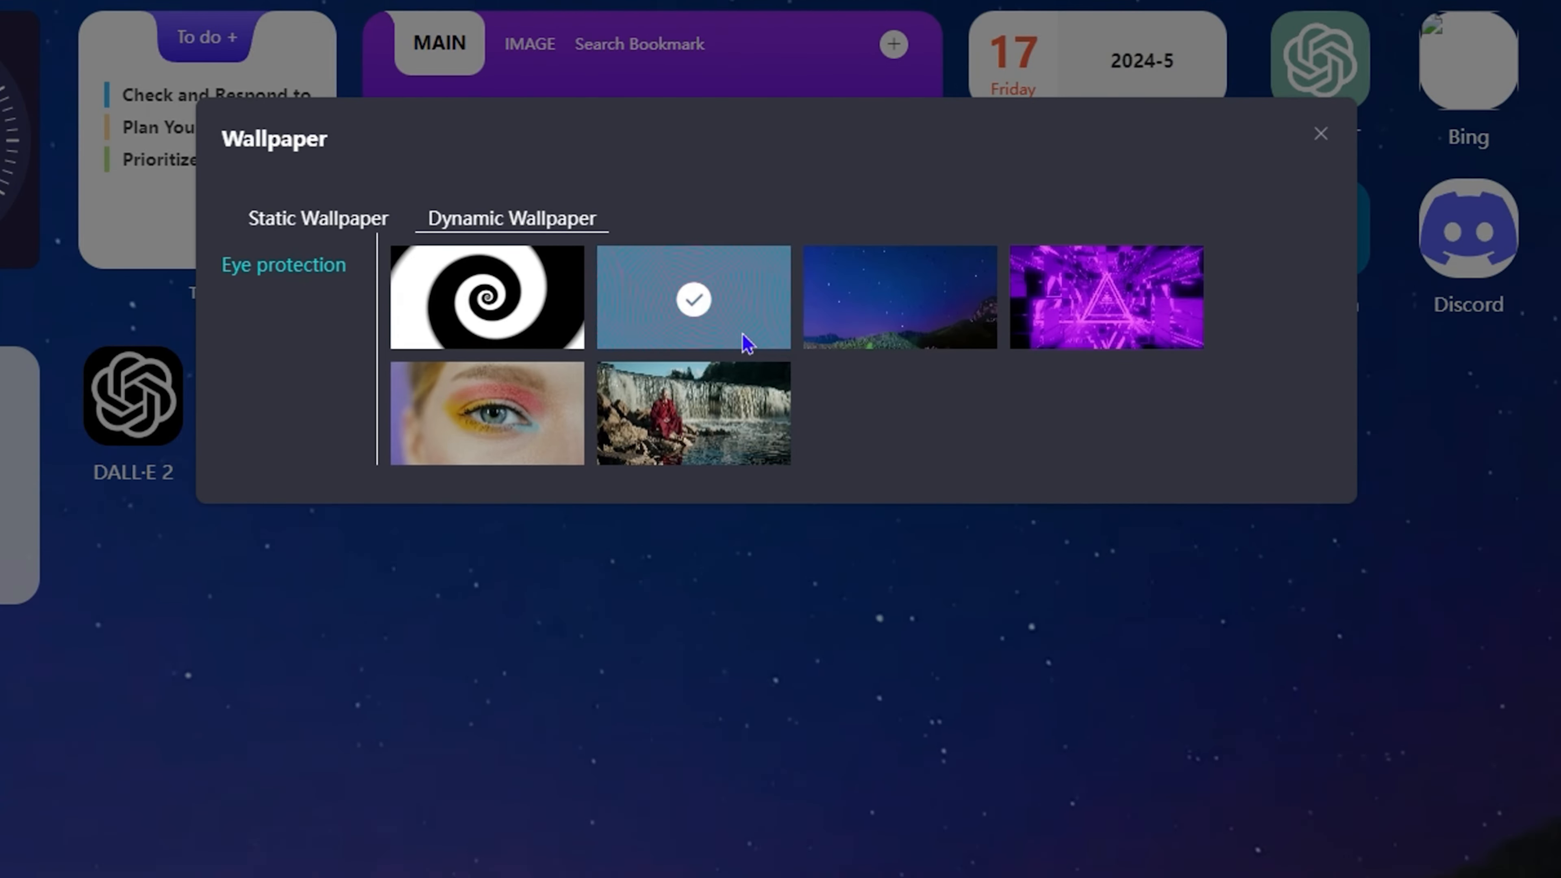
pyautogui.click(522, 443)
pyautogui.click(710, 406)
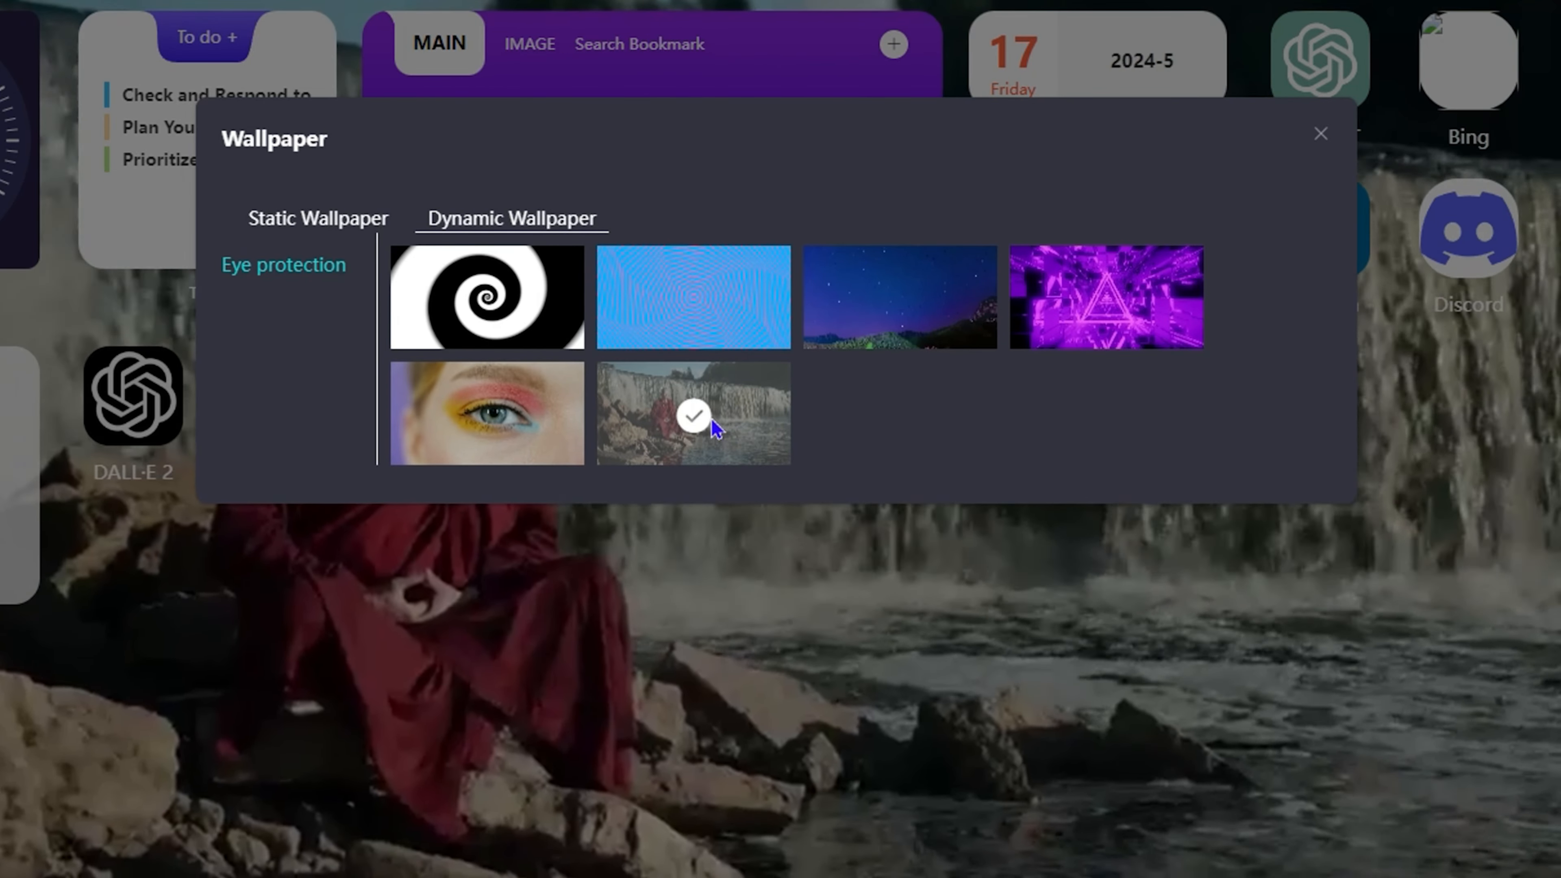
pyautogui.click(499, 307)
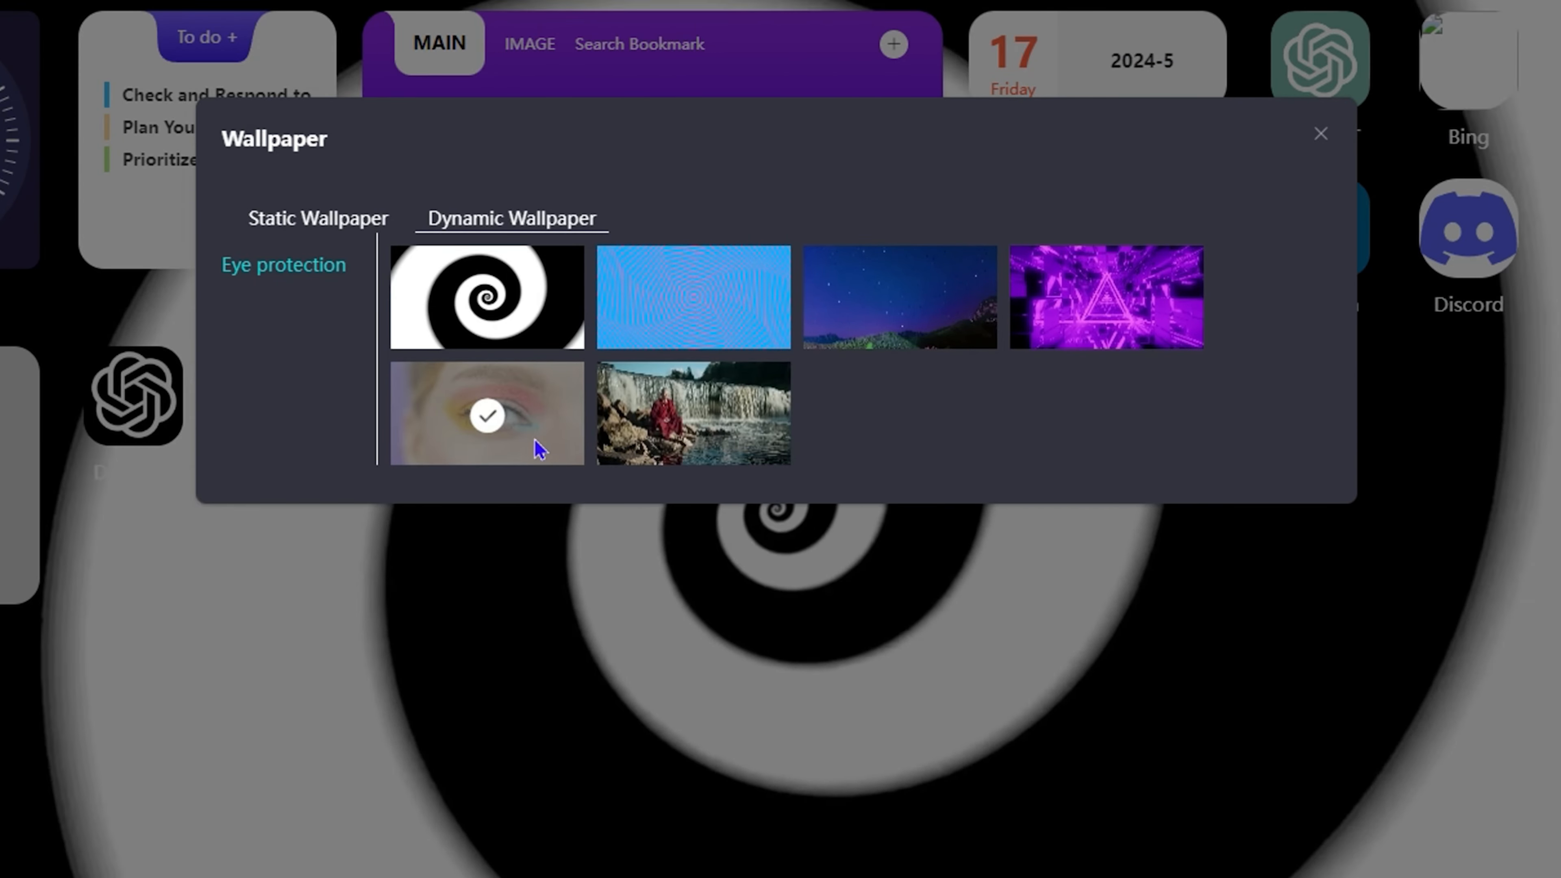
# Apply the dynamic wallpaper of the colourfully made-up eye and close the wallpaper gallery
pyautogui.click(519, 439)
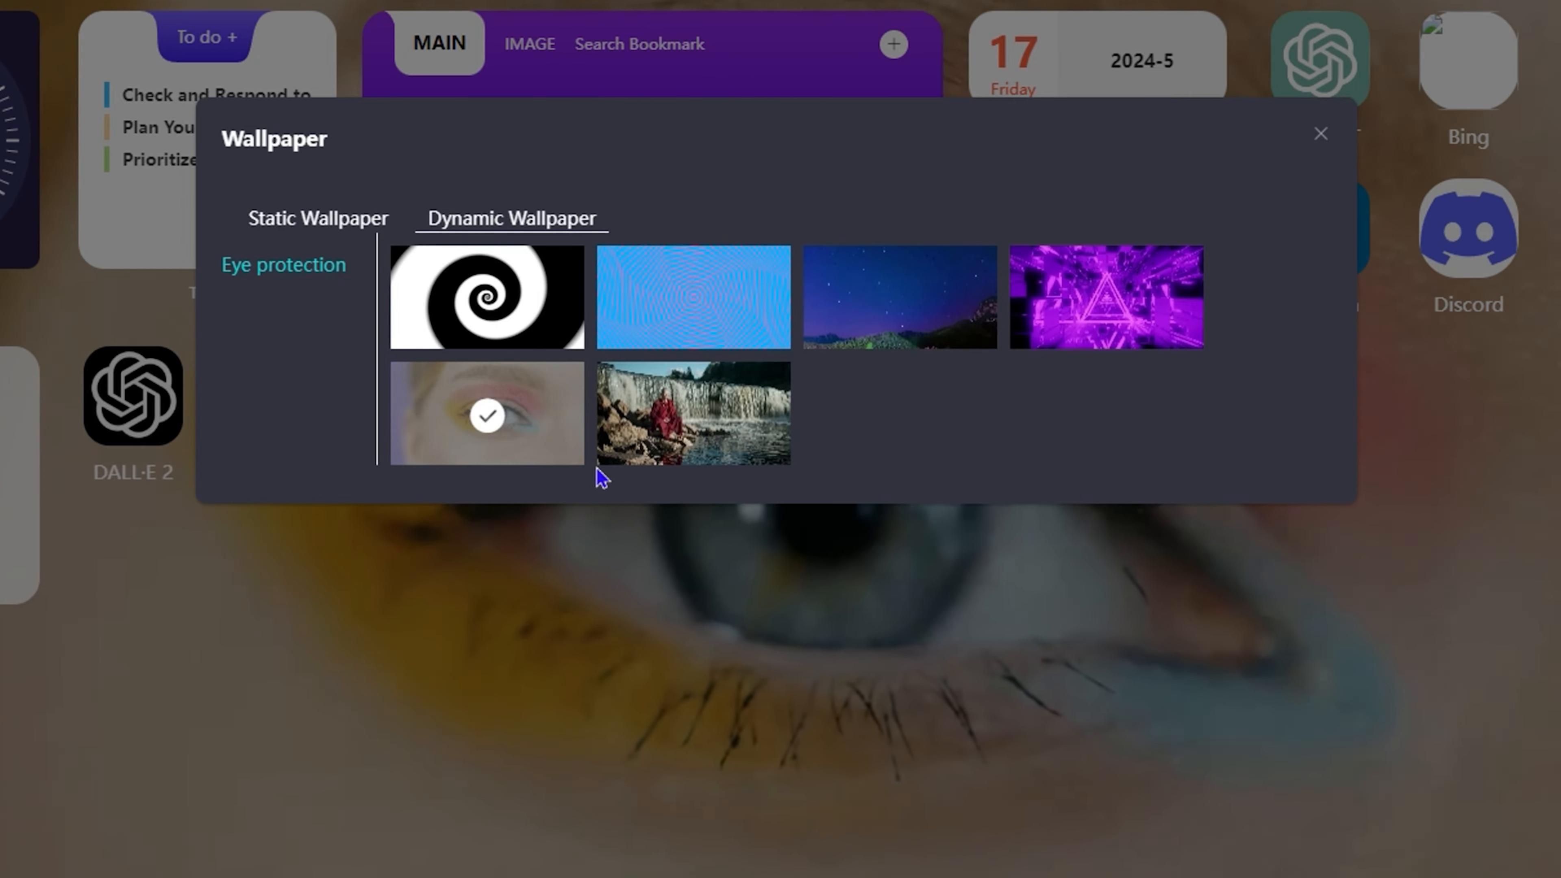
pyautogui.click(1320, 135)
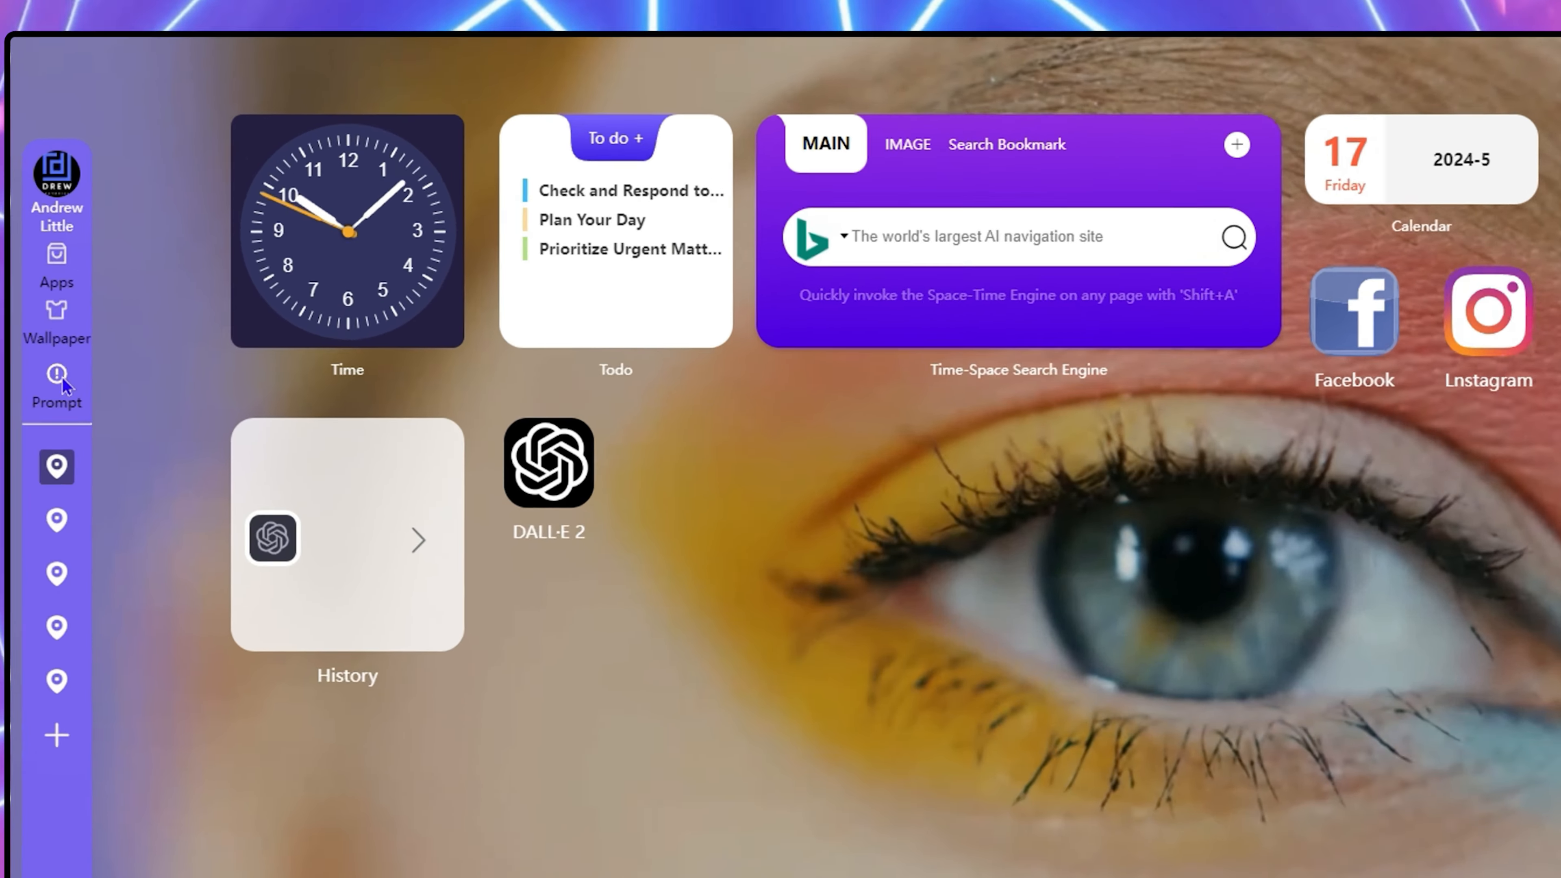
# View the saved PHP Interpreter prompt's title, platform and content in its edit form, and close it without changes
pyautogui.click(62, 316)
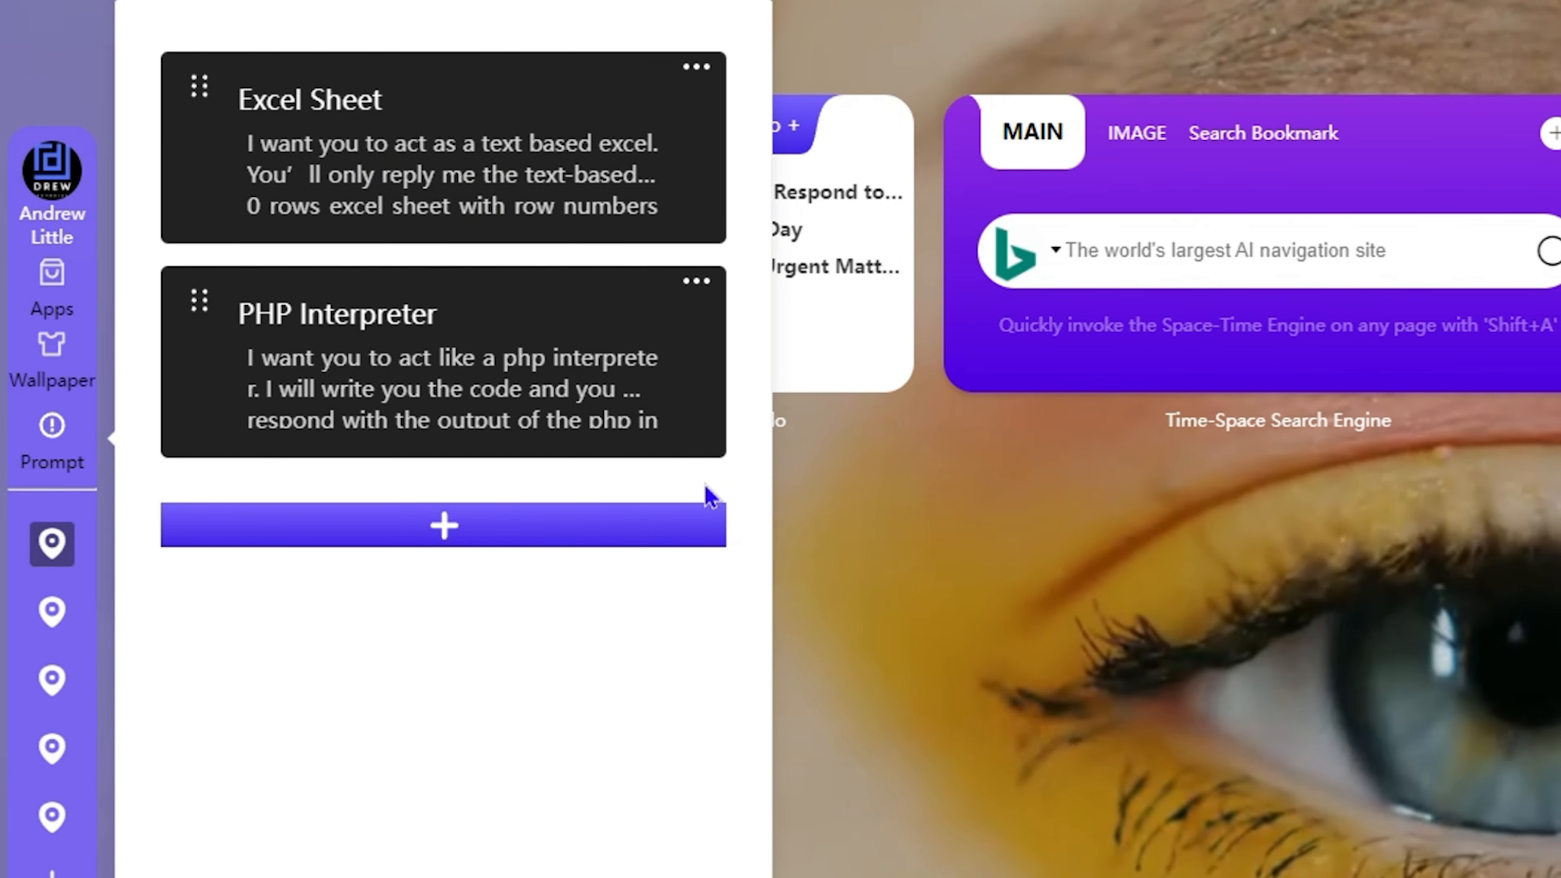
pyautogui.click(703, 289)
pyautogui.click(688, 348)
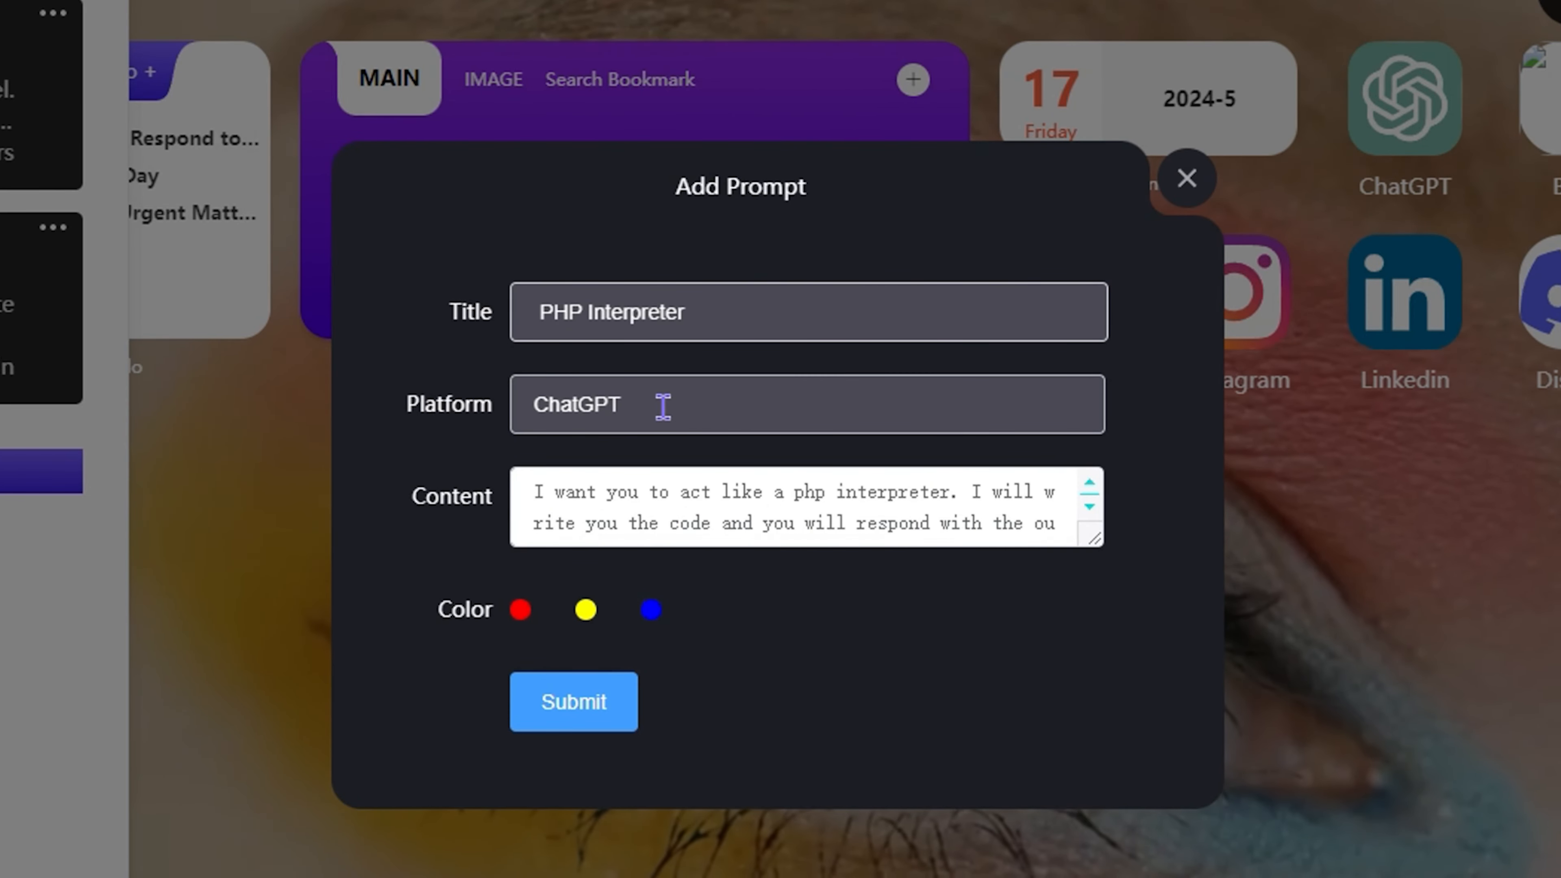
pyautogui.moveTo(701, 492); pyautogui.dragTo(1142, 578)
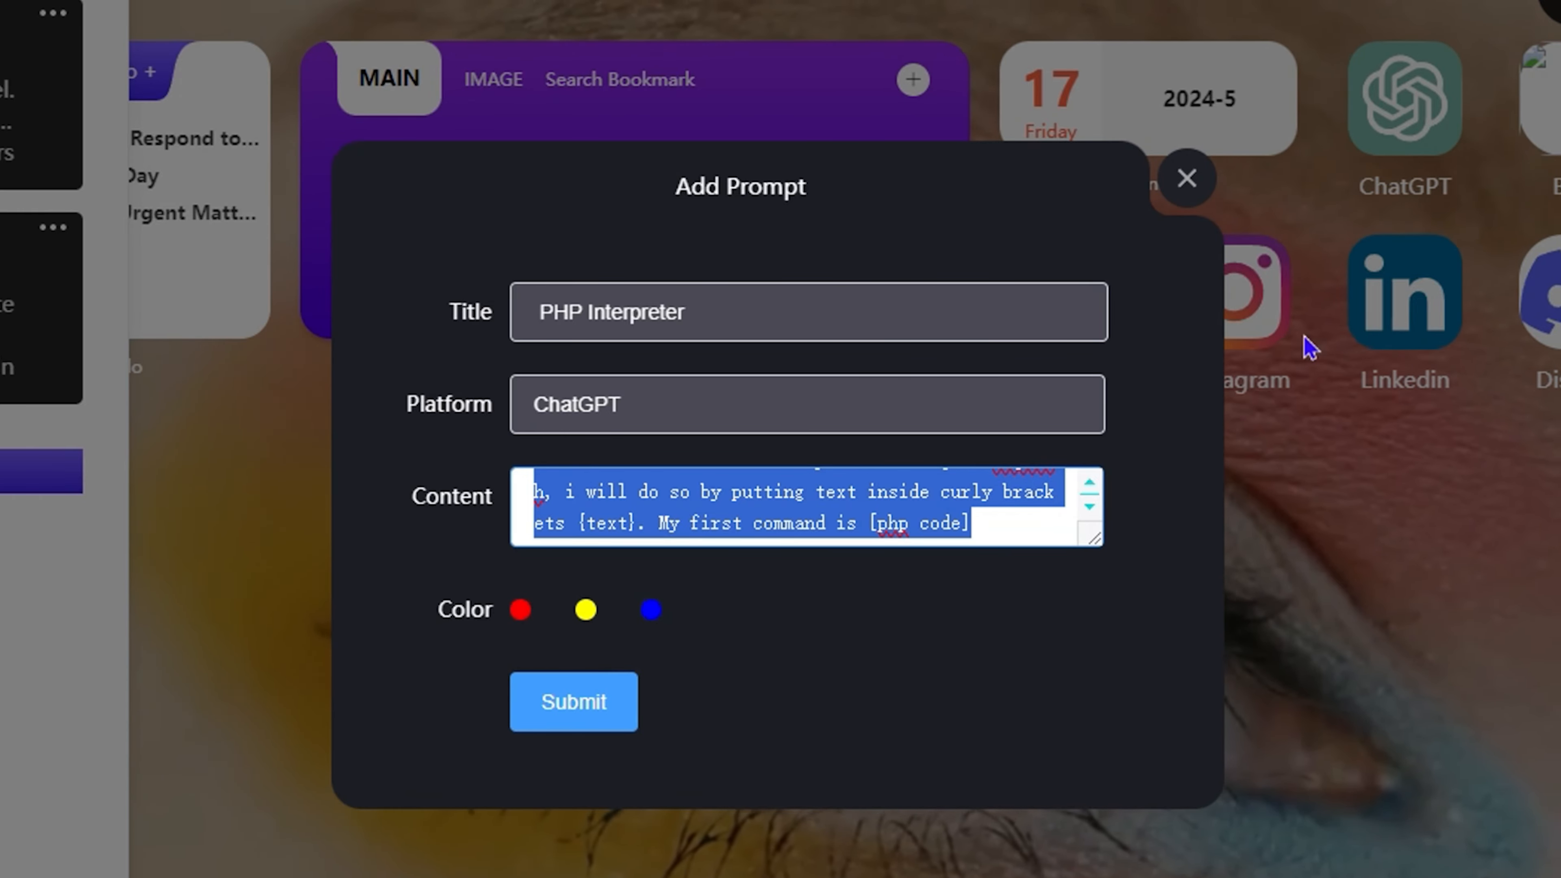
pyautogui.click(1189, 180)
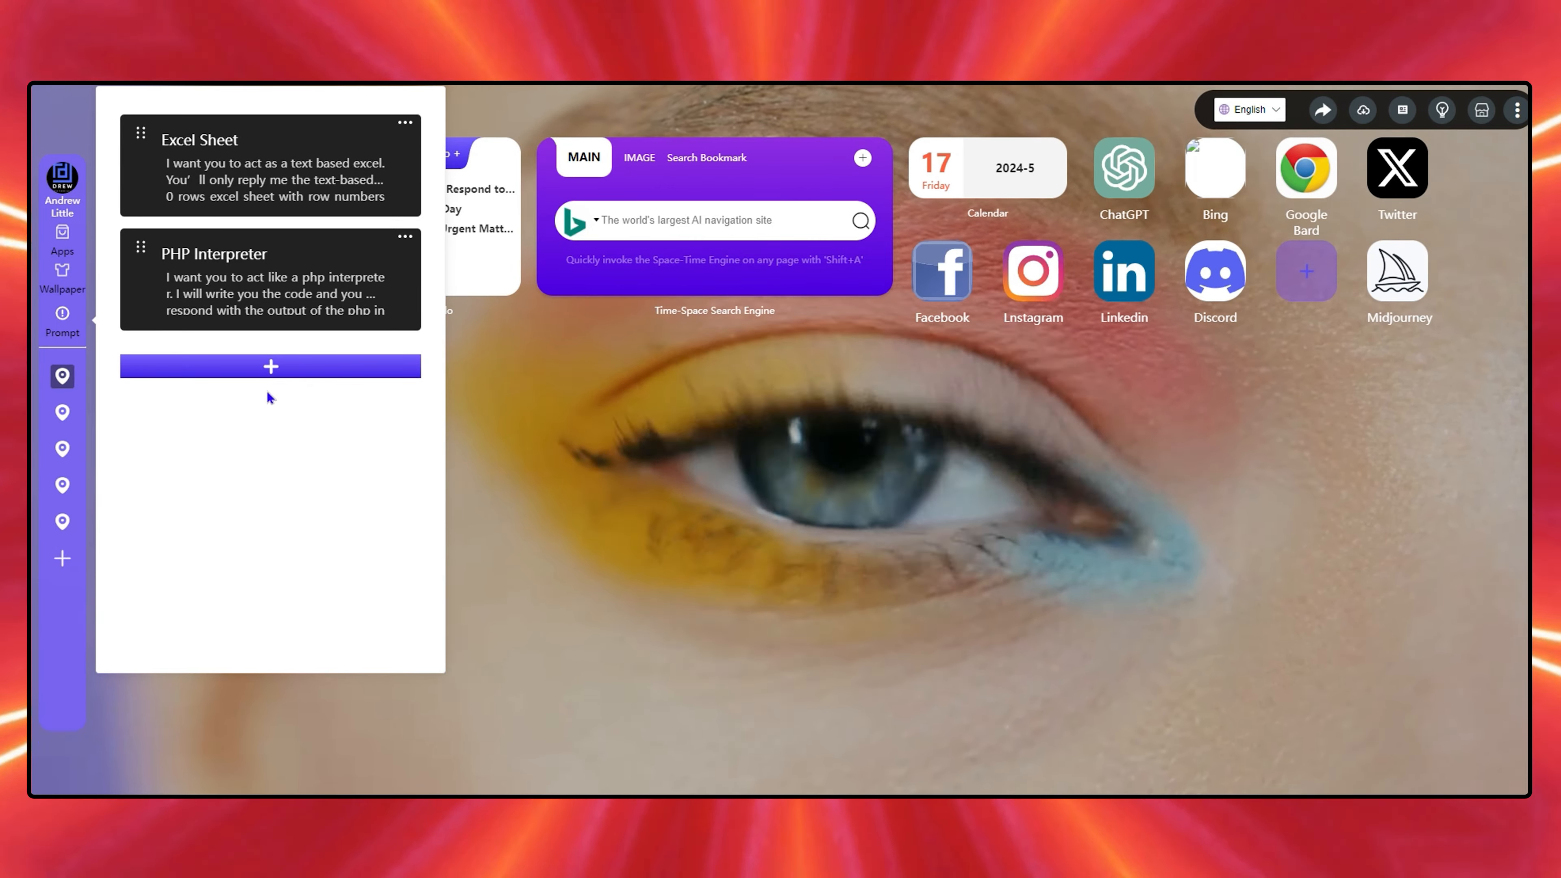
# View the form for adding a new prompt without submitting it, and close the prompt list
pyautogui.click(264, 368)
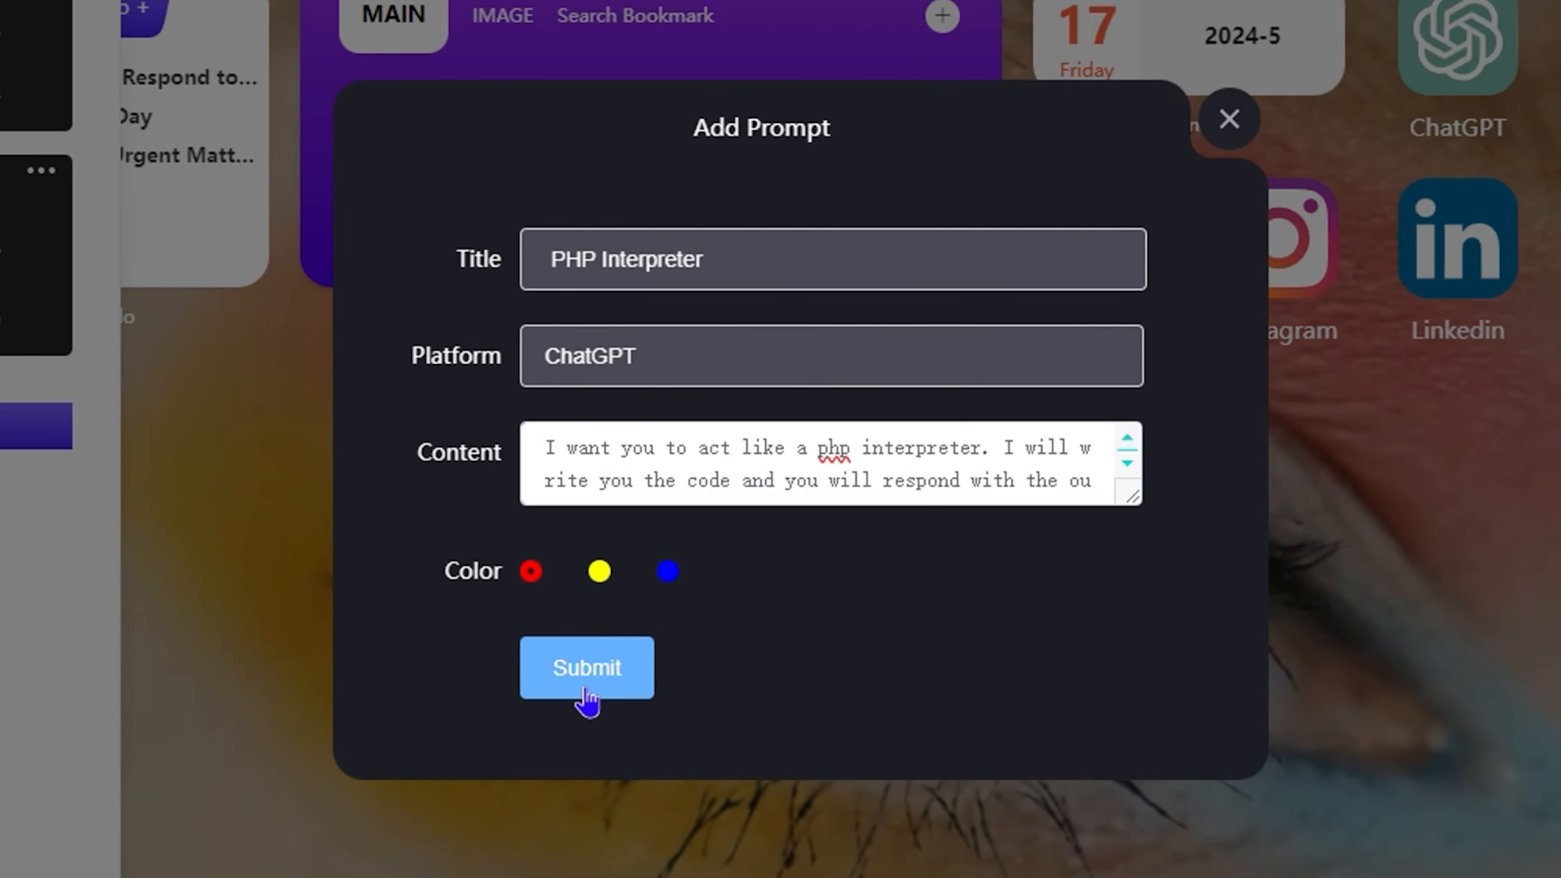
pyautogui.click(1226, 126)
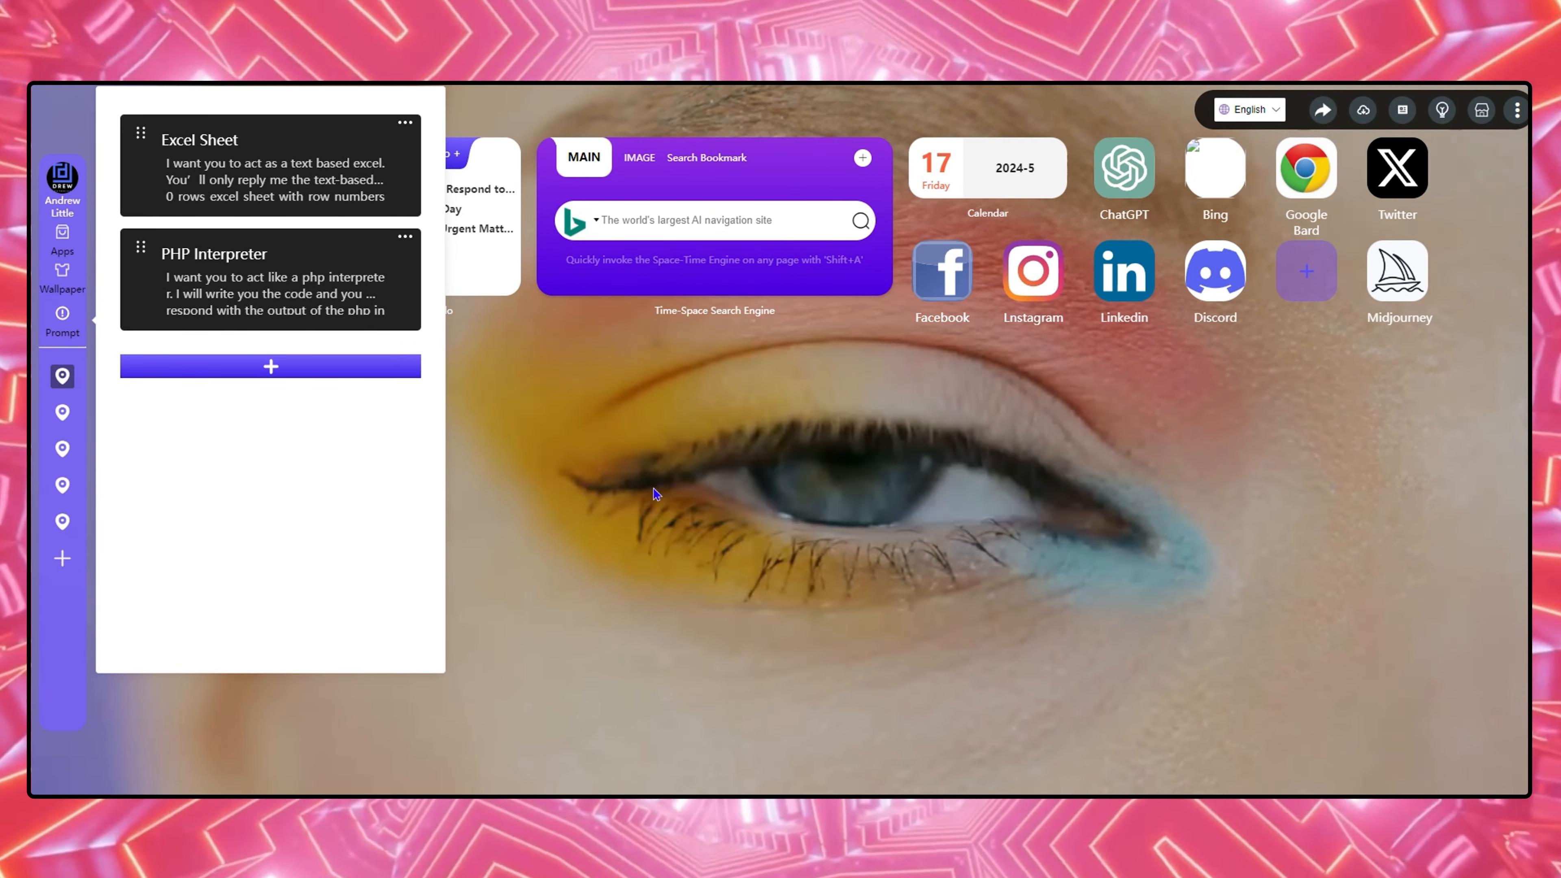
pyautogui.click(657, 492)
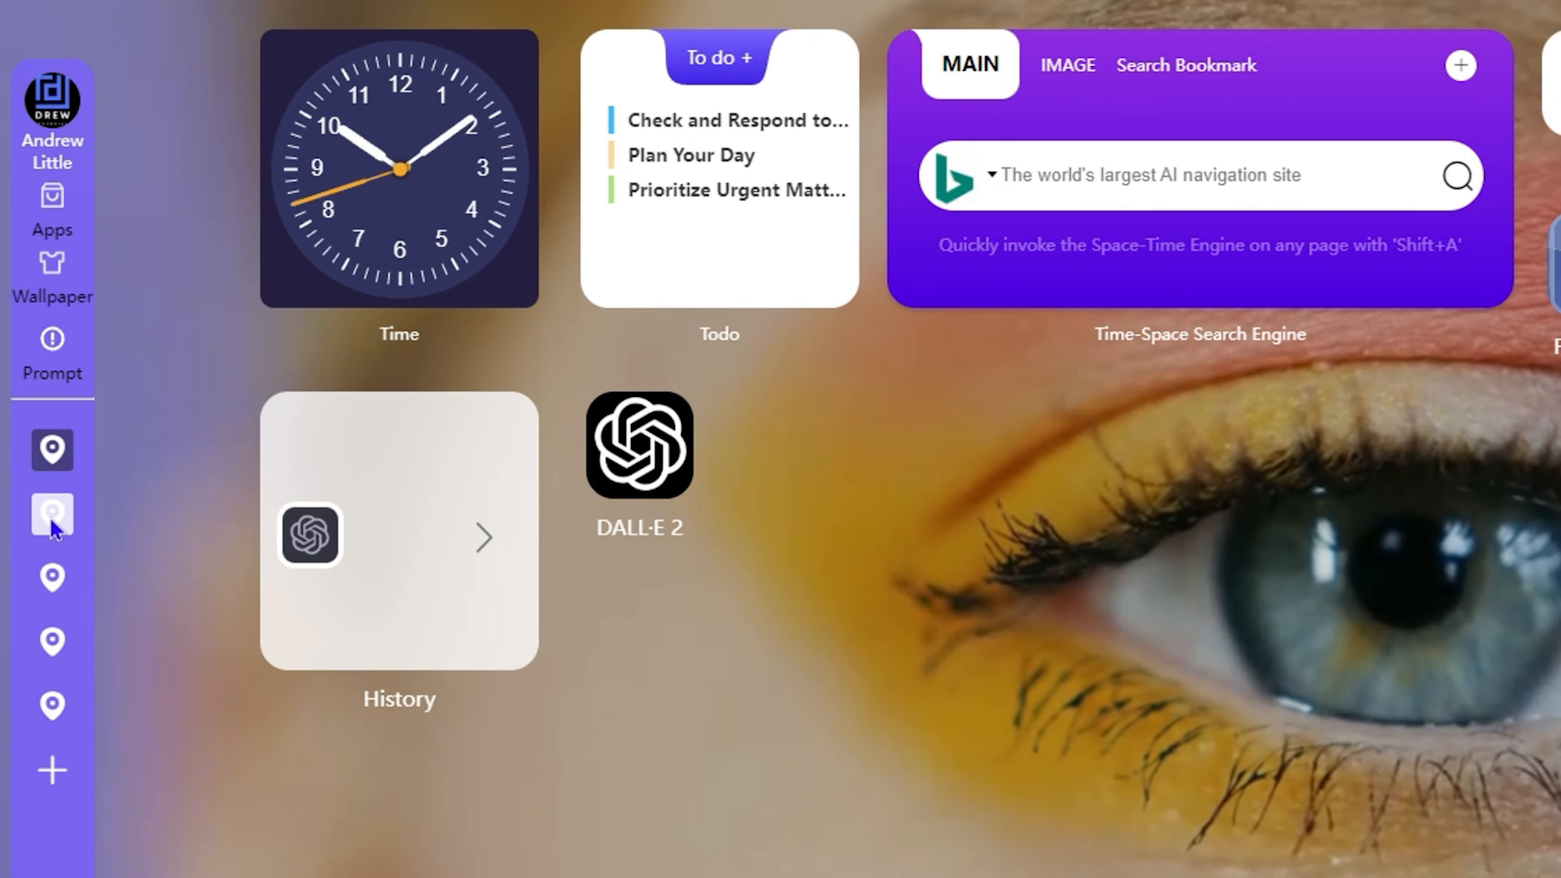
# View the HotSearch news page and its website catalogue without adding anything, and open the page of ChatGPT and midjourney prompts
pyautogui.click(53, 517)
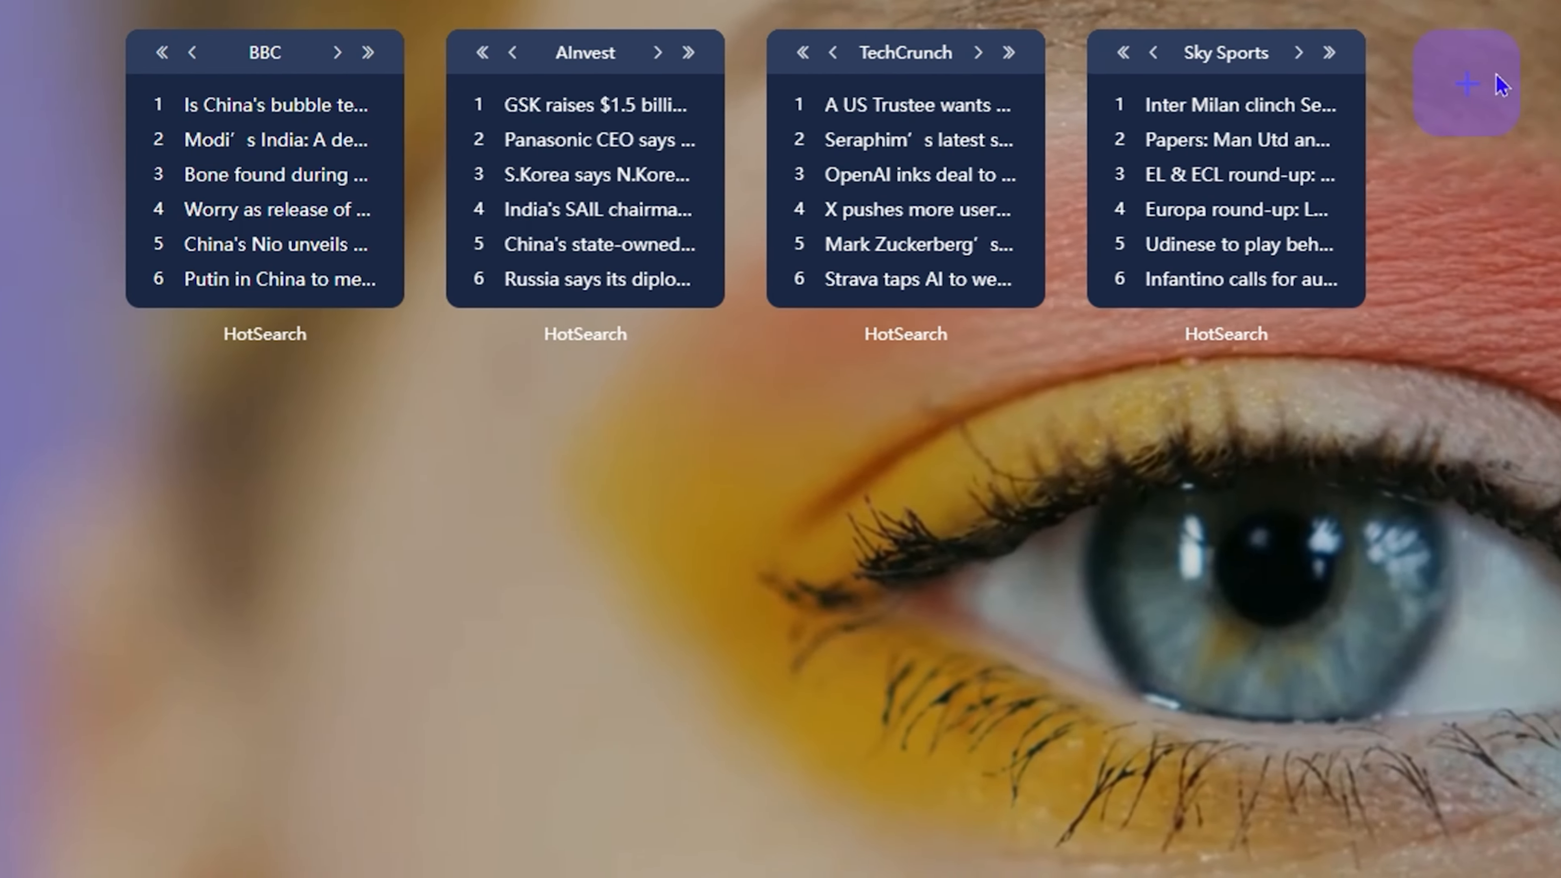
pyautogui.click(1556, 83)
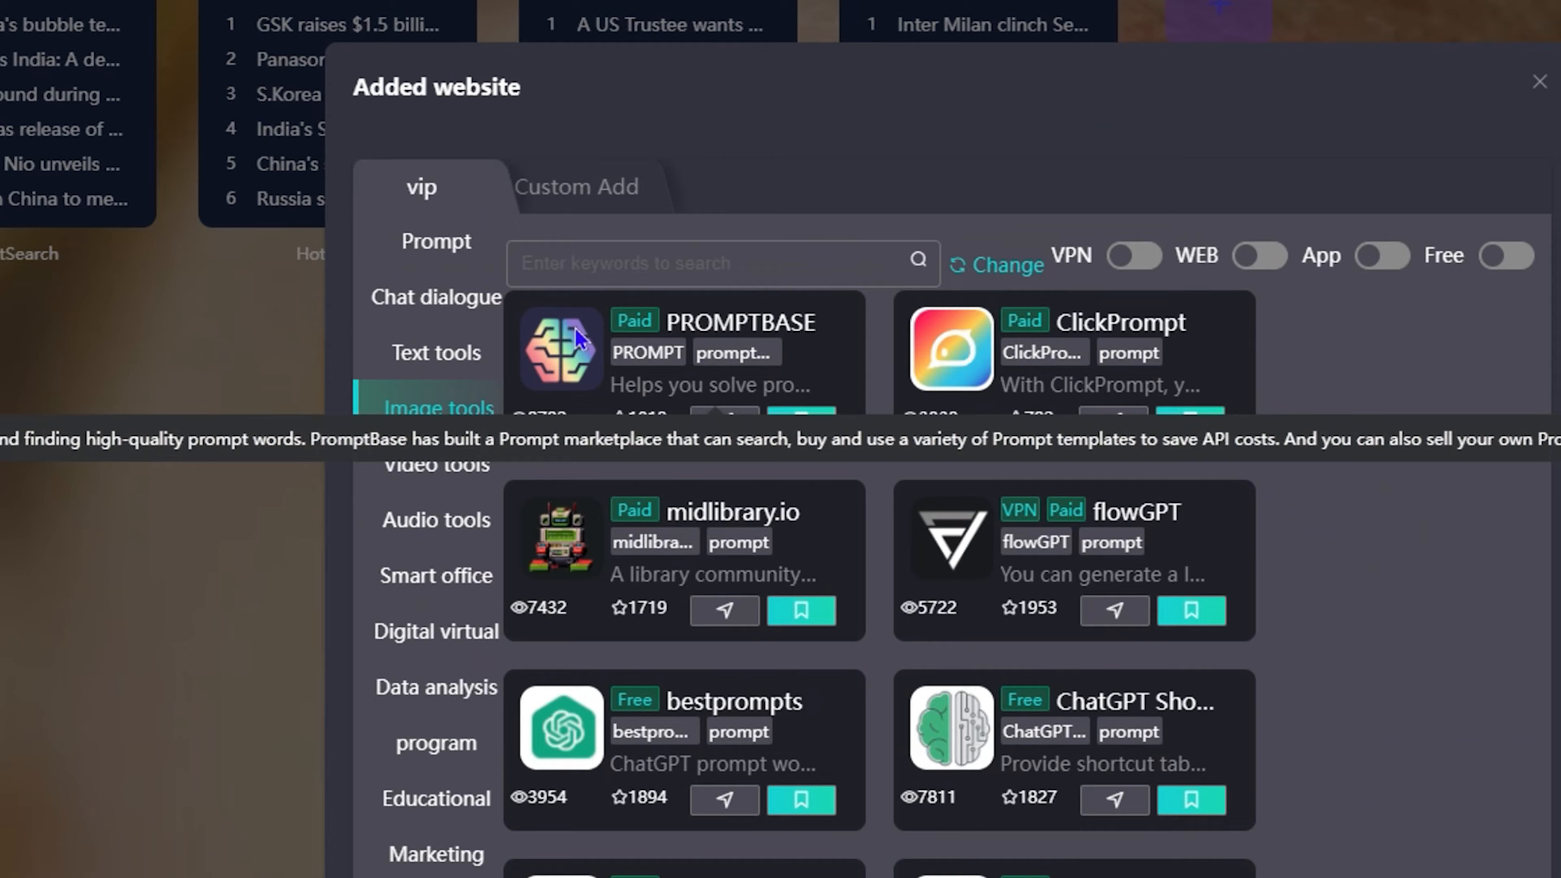
pyautogui.scroll(-10, 577, 338)
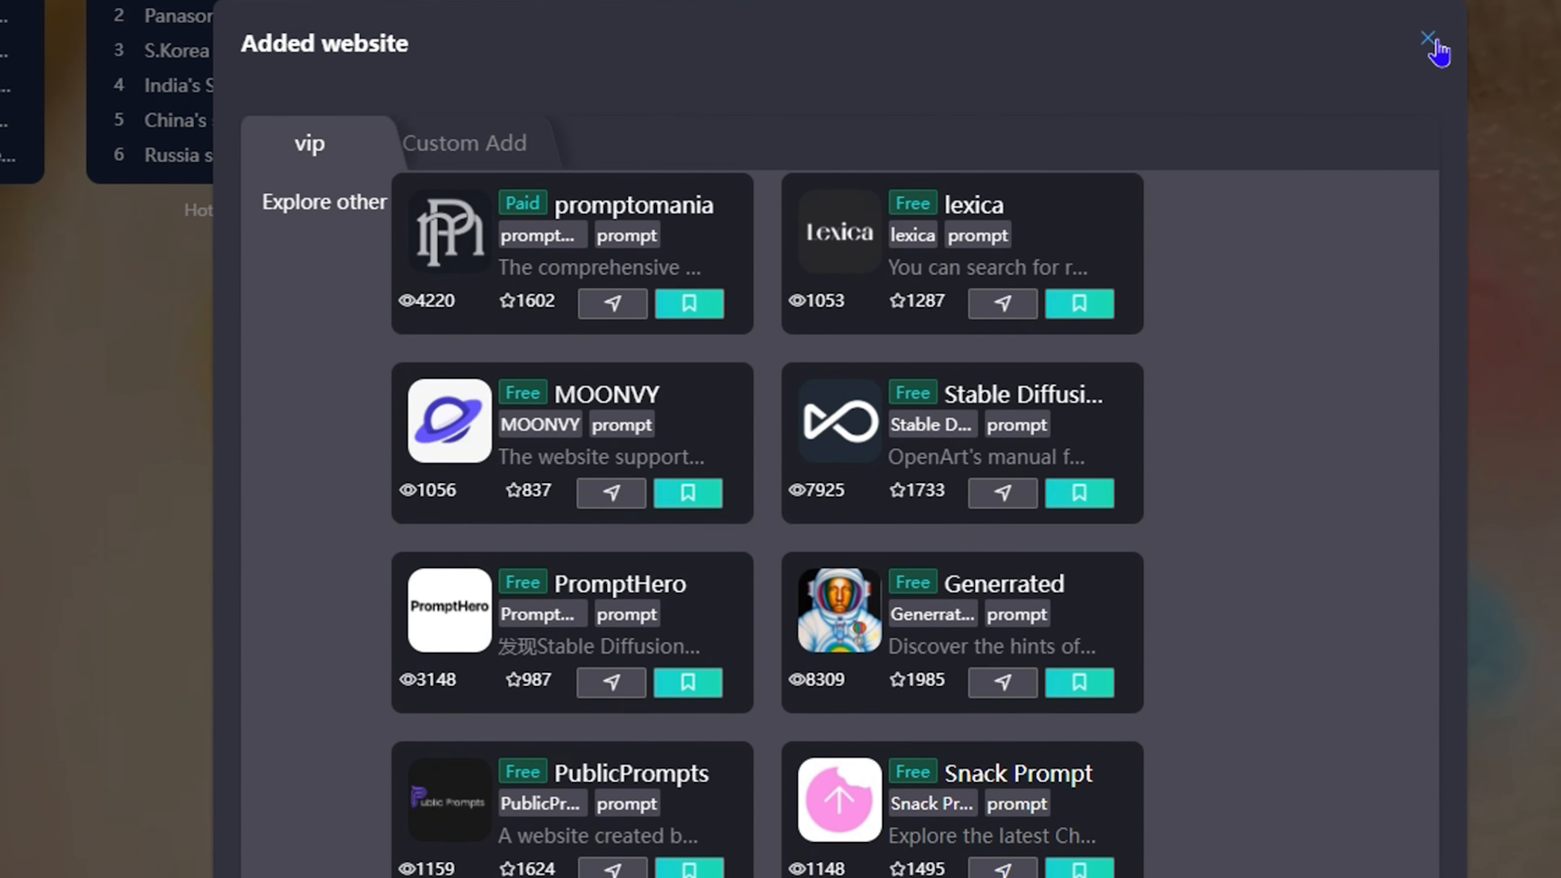
pyautogui.click(1434, 41)
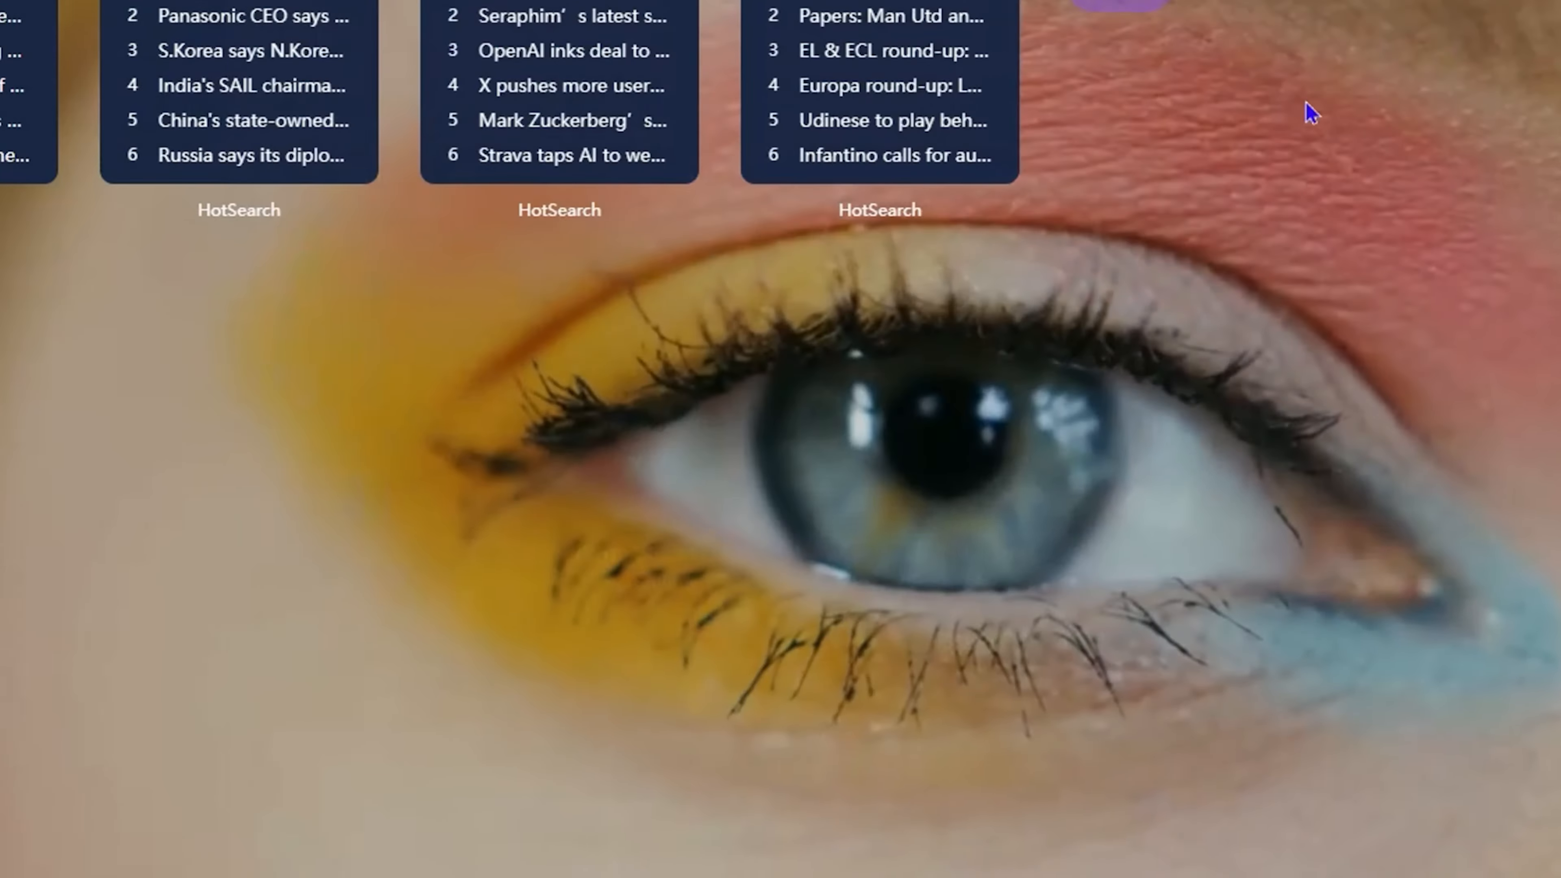
pyautogui.click(43, 453)
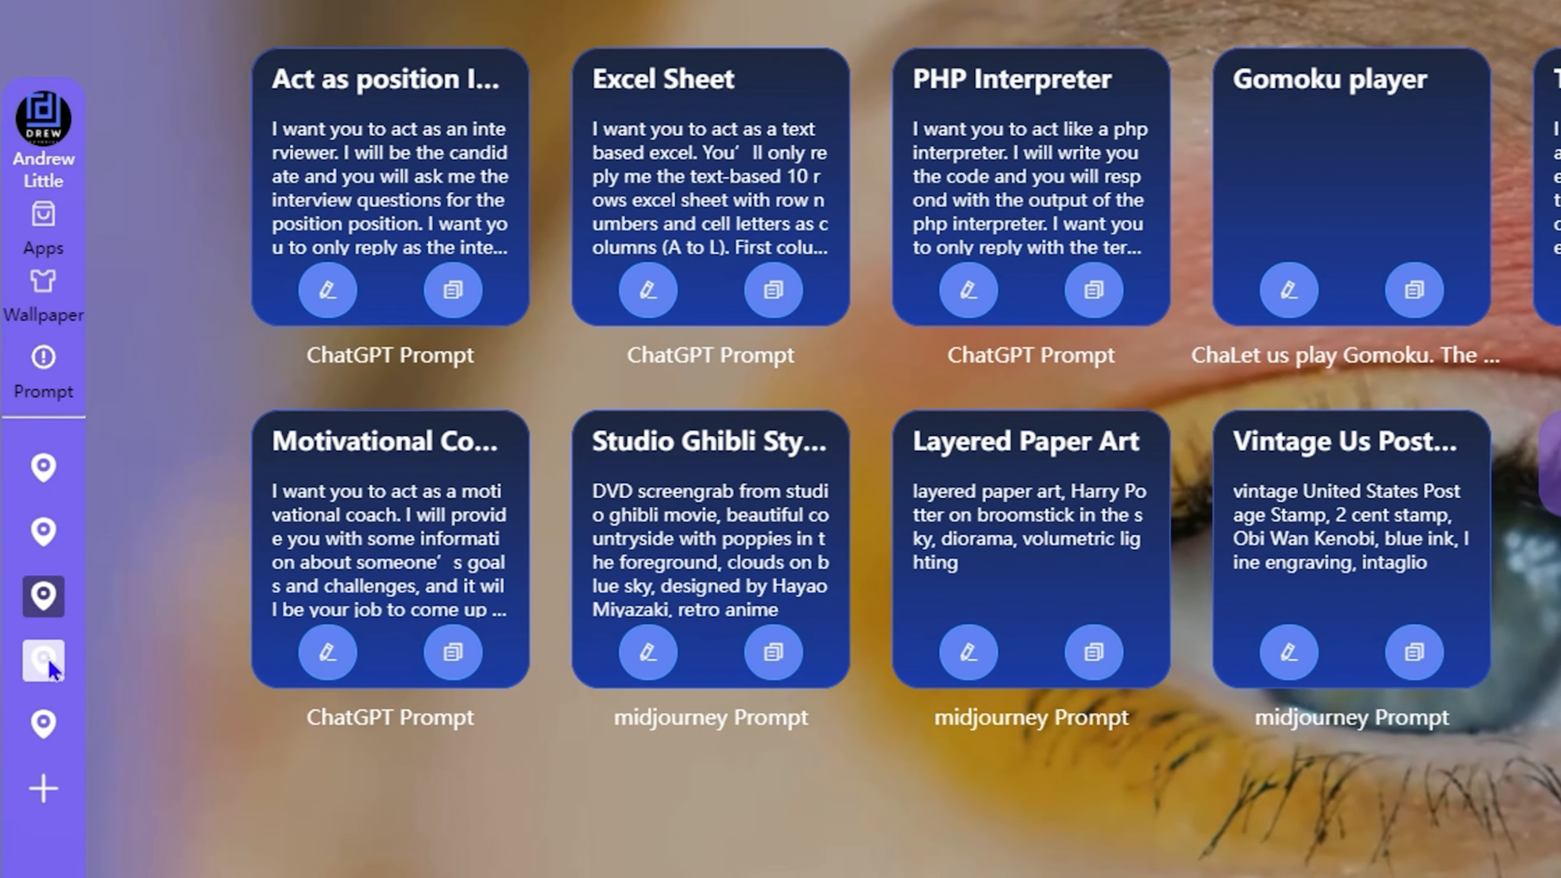
# Look through the GPTs page and the page of website shortcuts, and delete the last page holding PROMPTBASE, Hugging Face and MOONVY
pyautogui.click(33, 667)
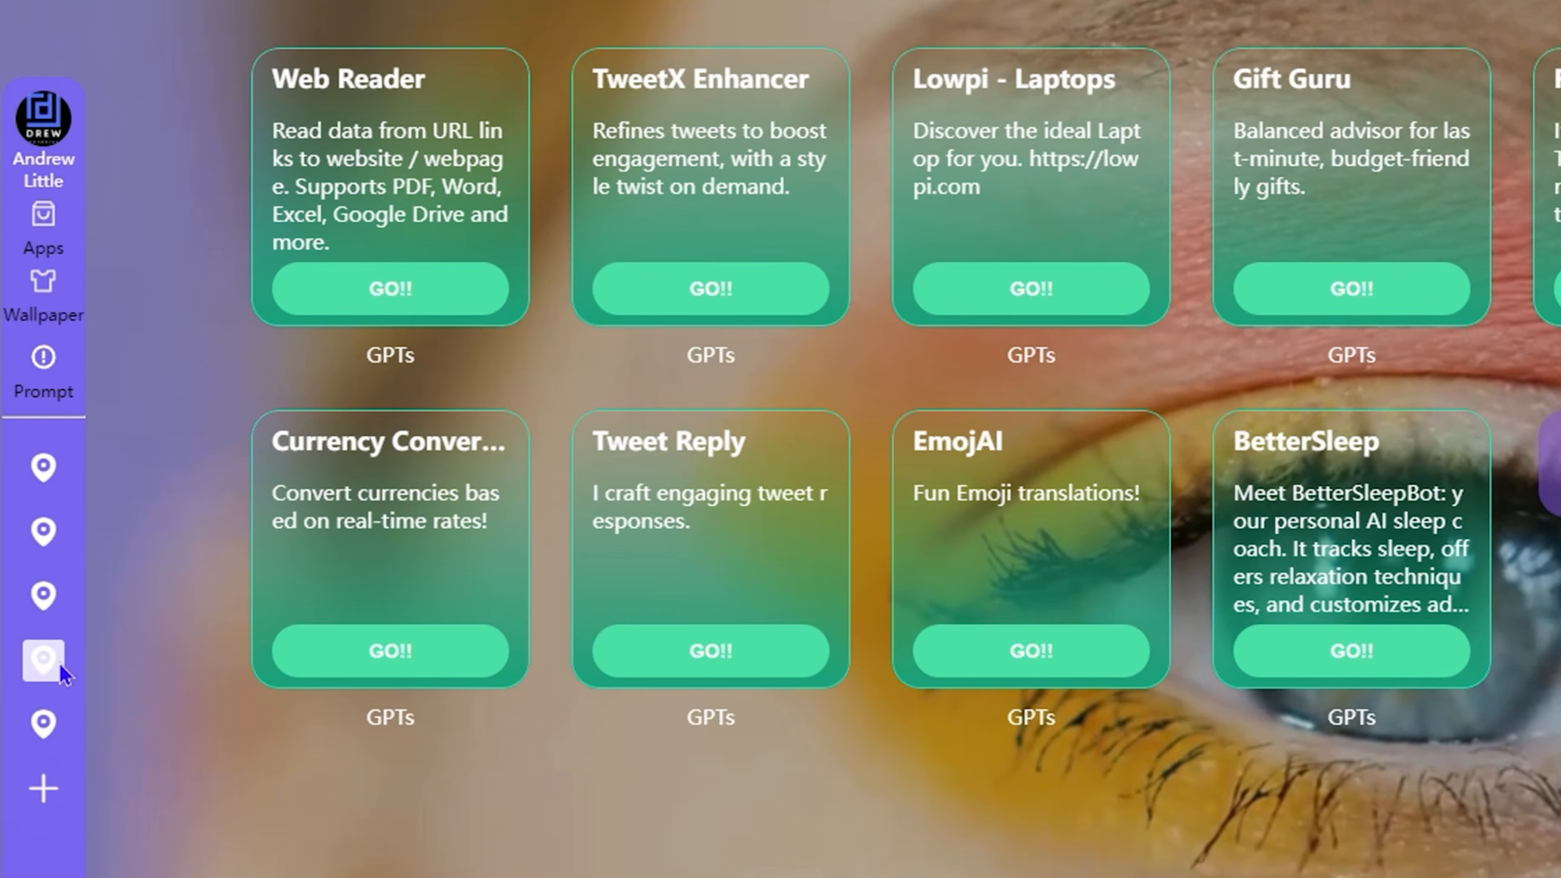
pyautogui.click(44, 607)
pyautogui.click(59, 731)
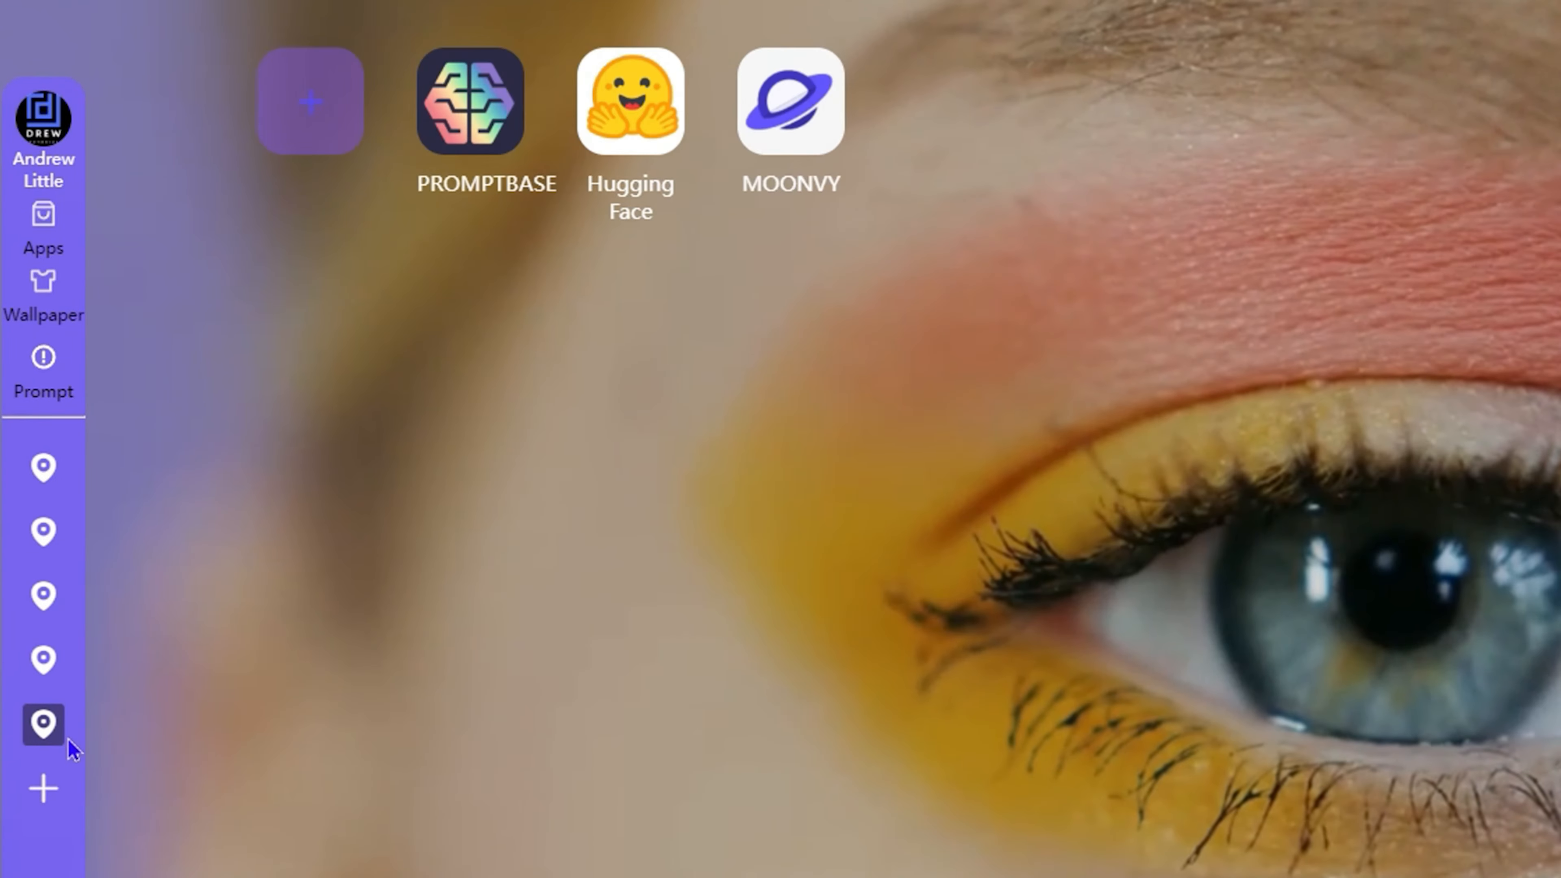
pyautogui.rightClick(40, 734)
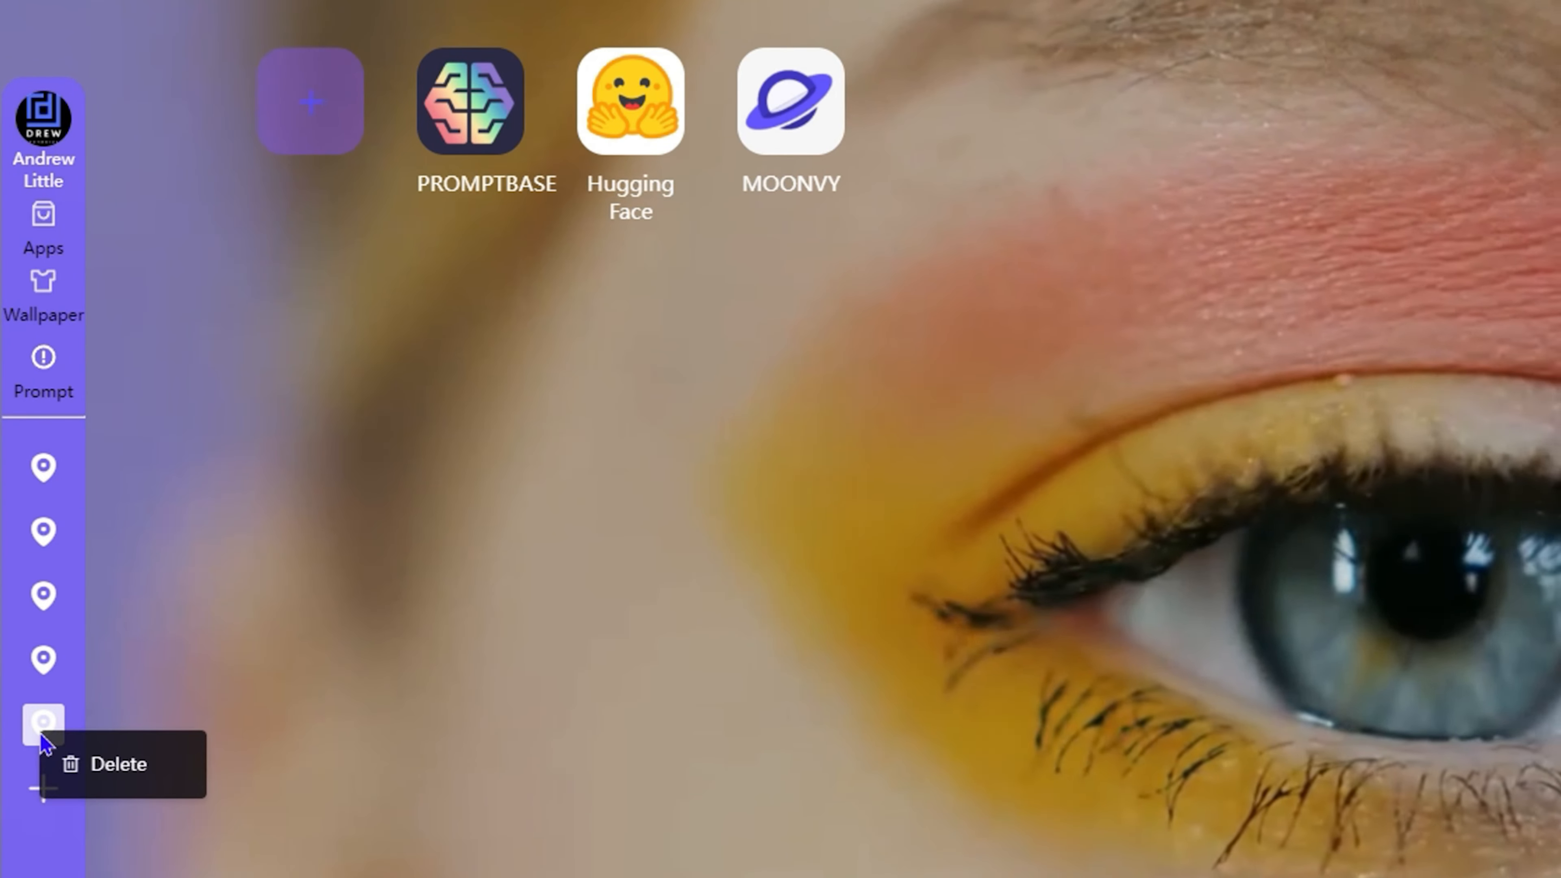
pyautogui.click(108, 765)
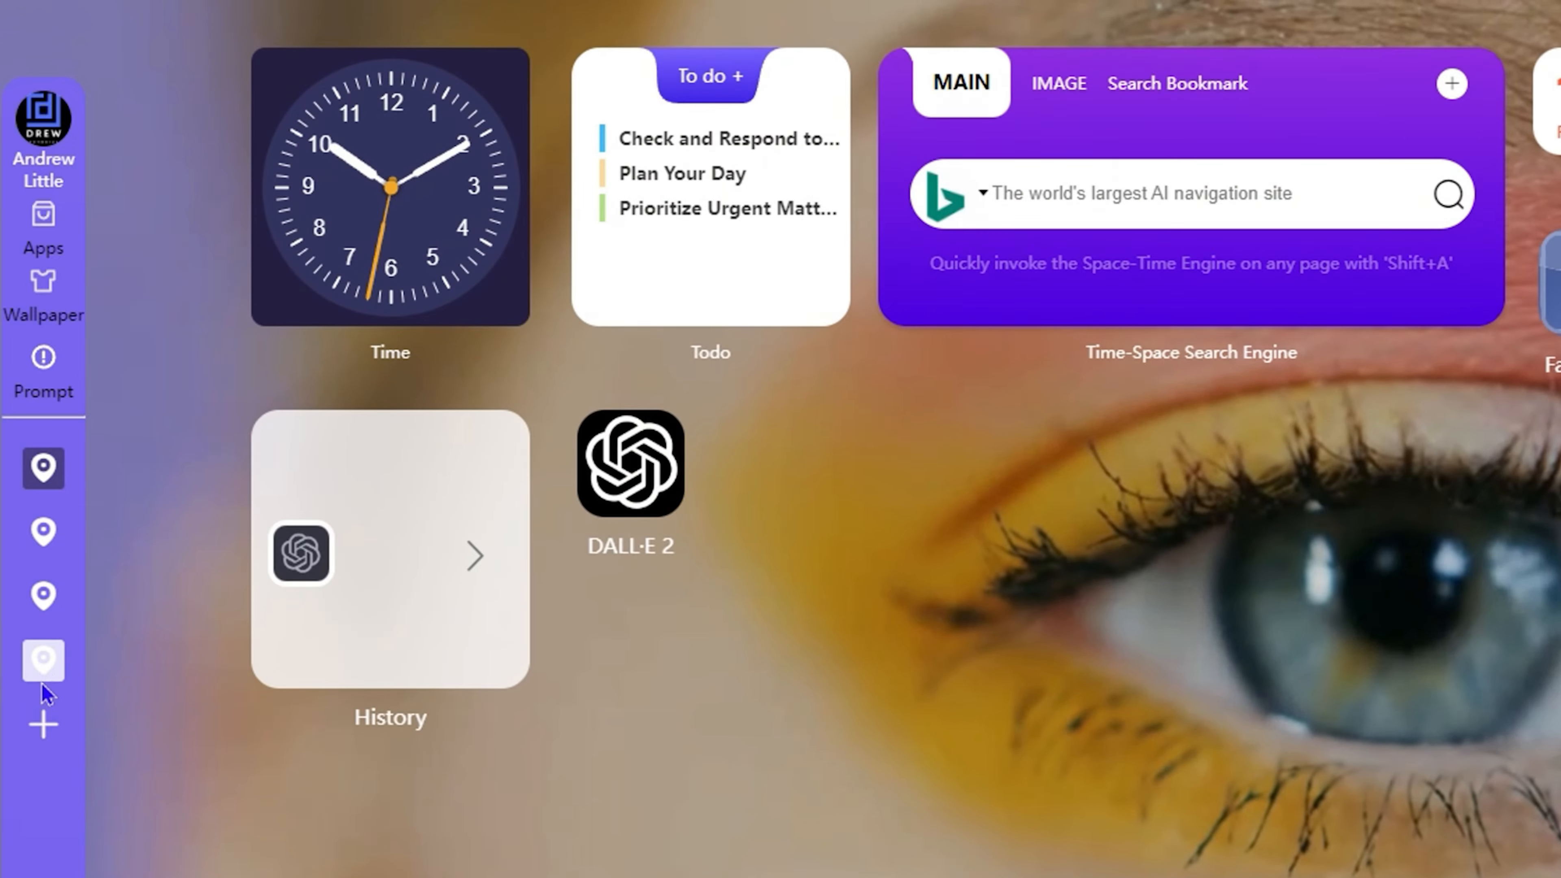
# Add a new page at the end of the page list, open it, and view its website catalogue without adding anything
pyautogui.click(37, 661)
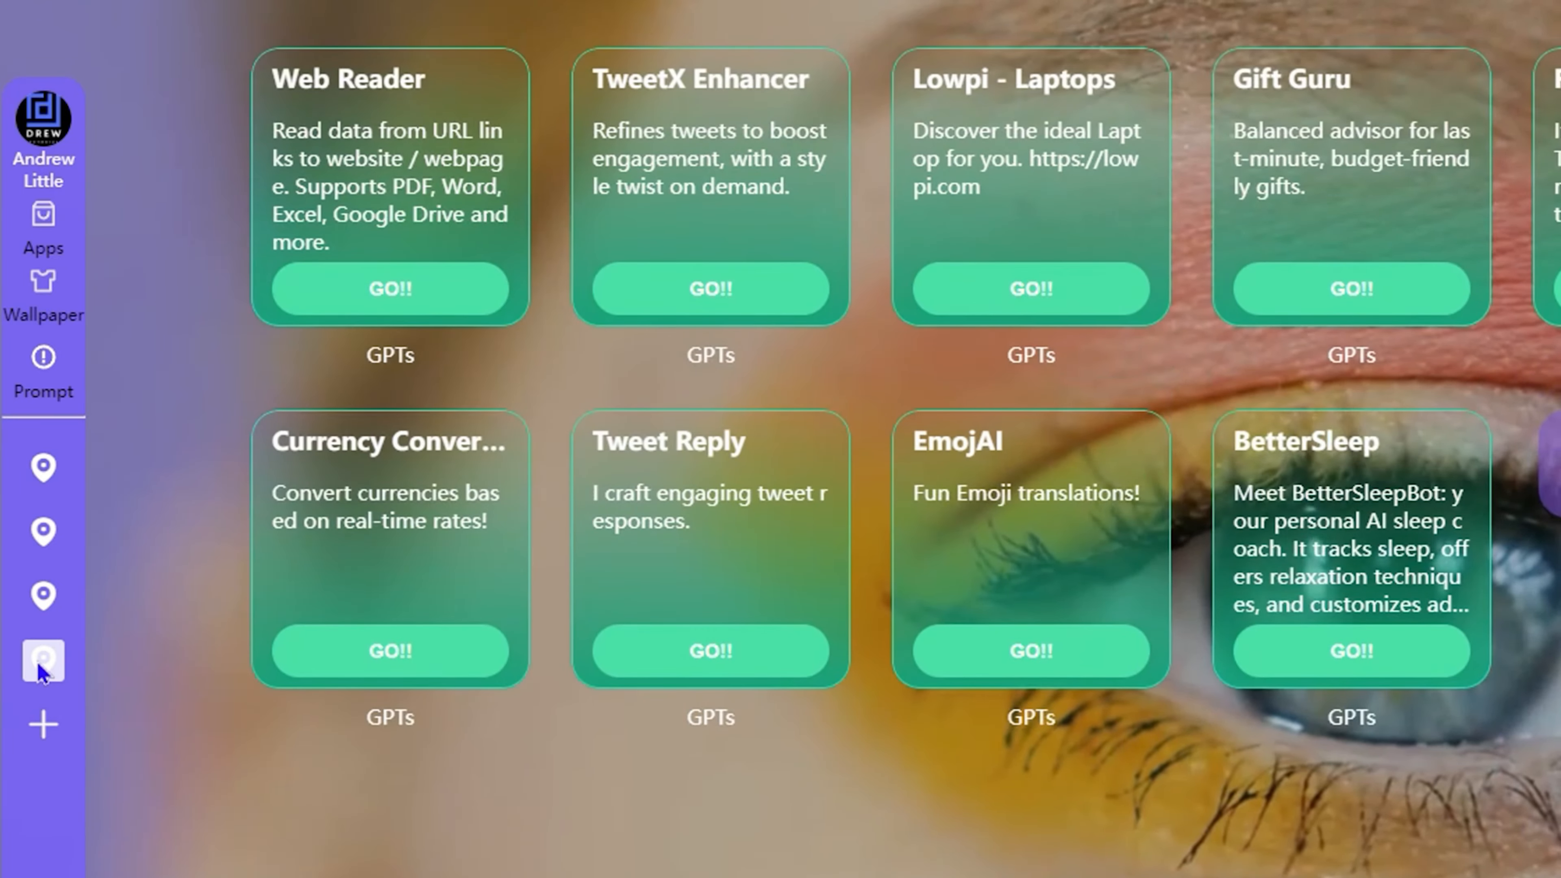
pyautogui.click(51, 606)
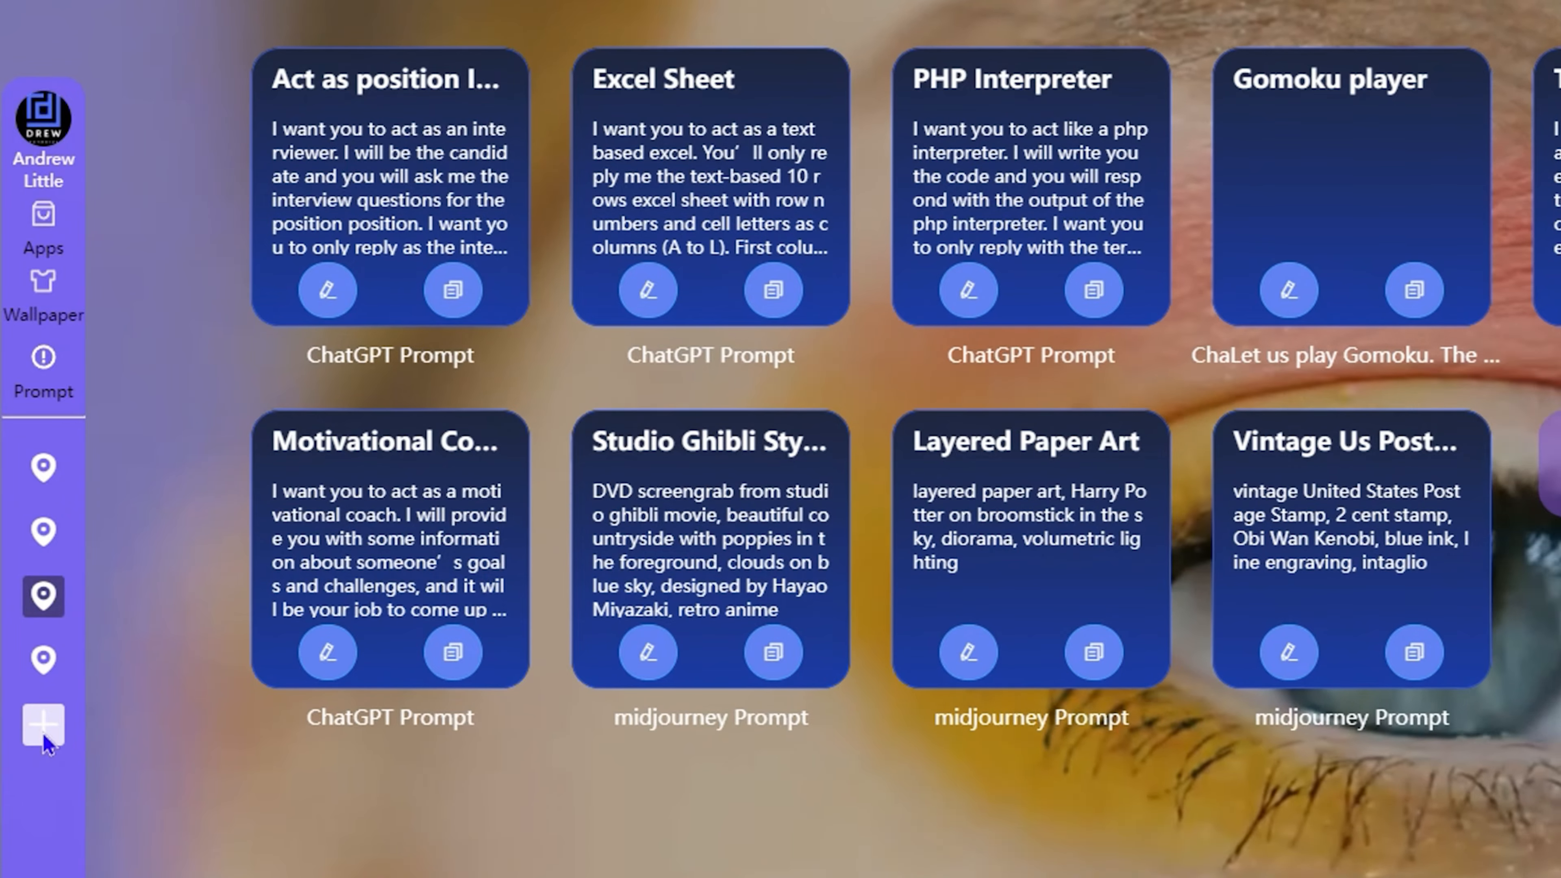
pyautogui.click(42, 734)
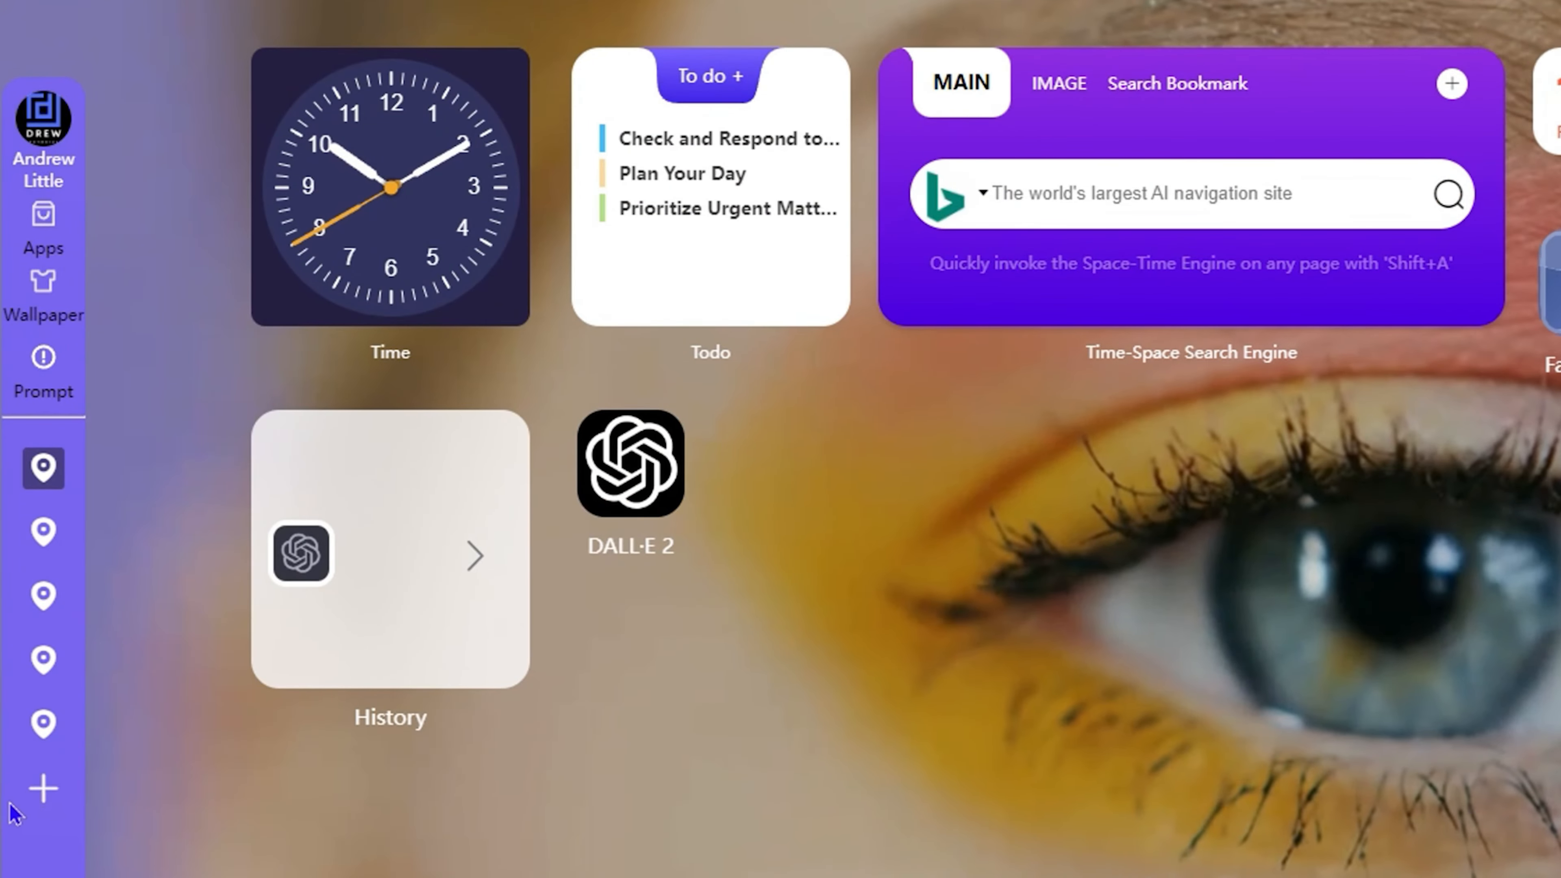
pyautogui.click(39, 729)
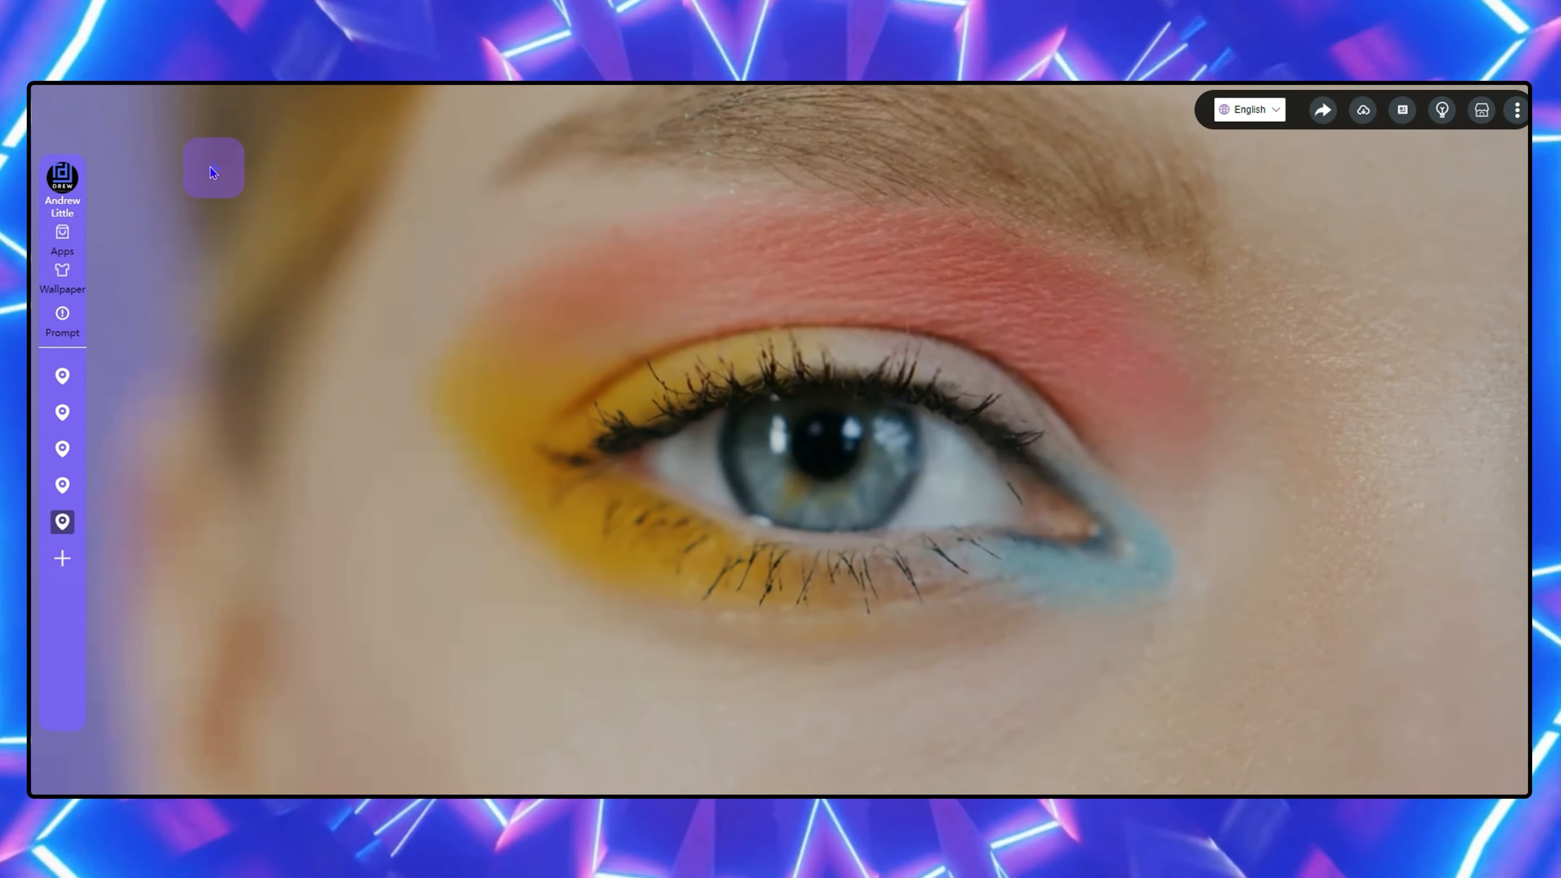
pyautogui.click(296, 116)
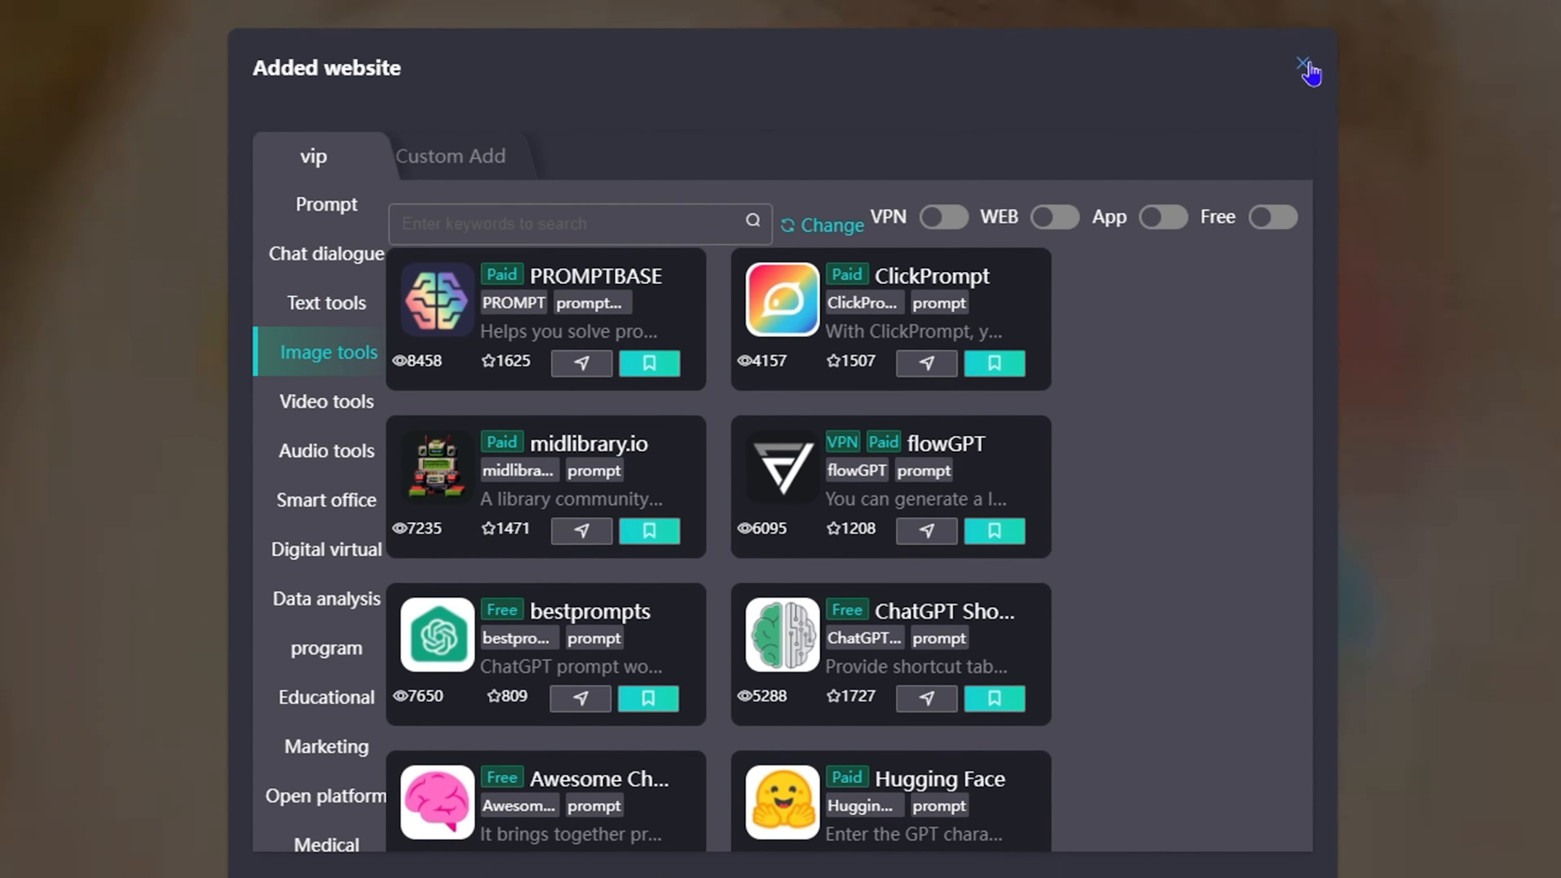
pyautogui.click(1335, 36)
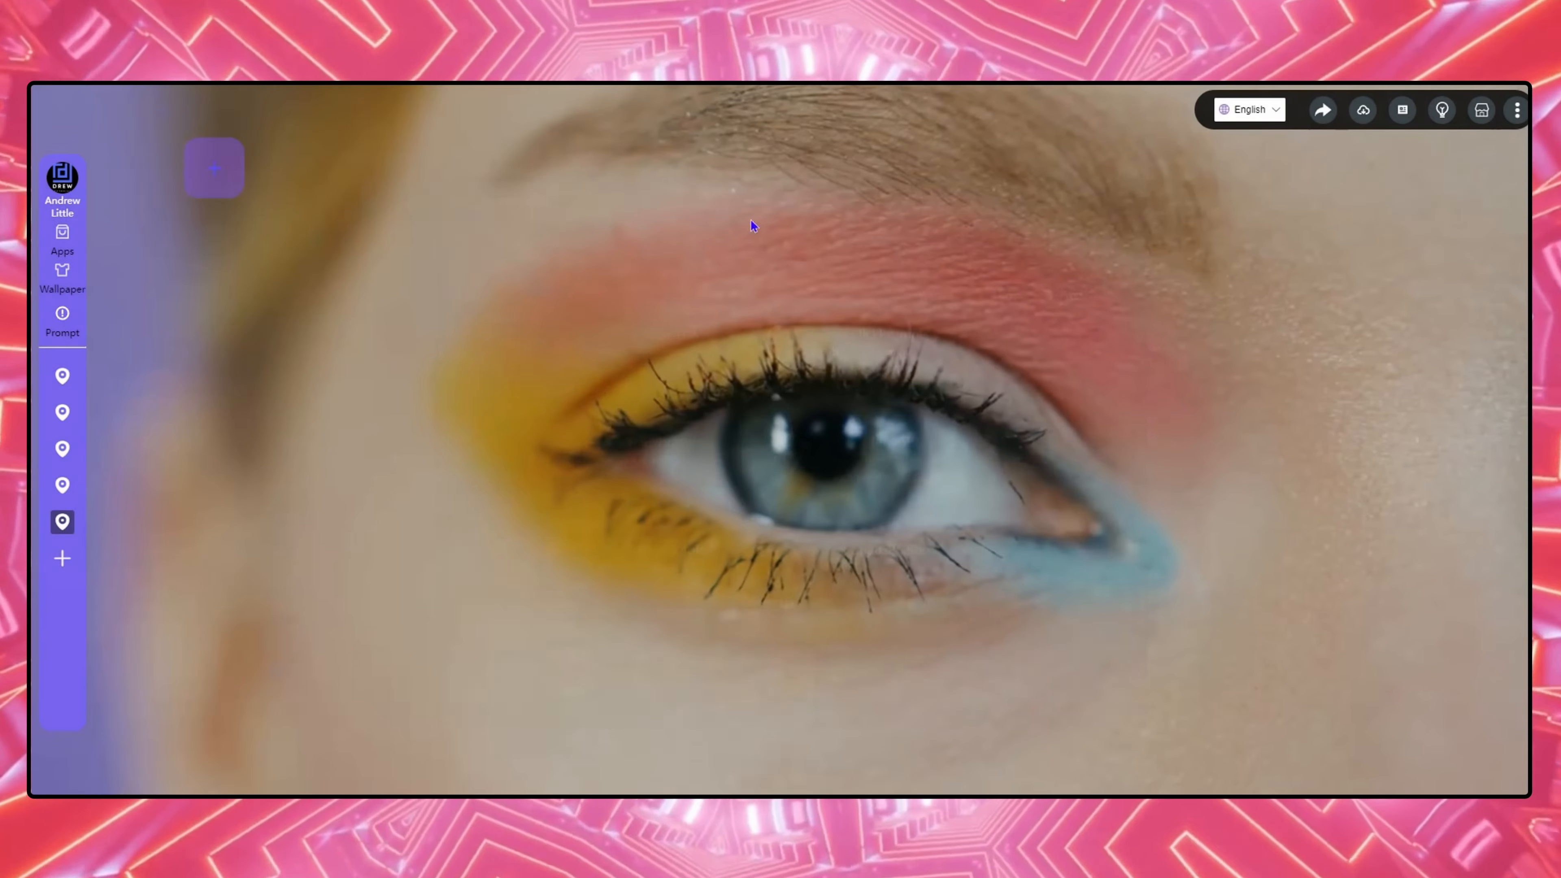
# Look through the To-do and Calendar widgets, add the My Favorites widget to the new page, and close the app collection
pyautogui.click(57, 249)
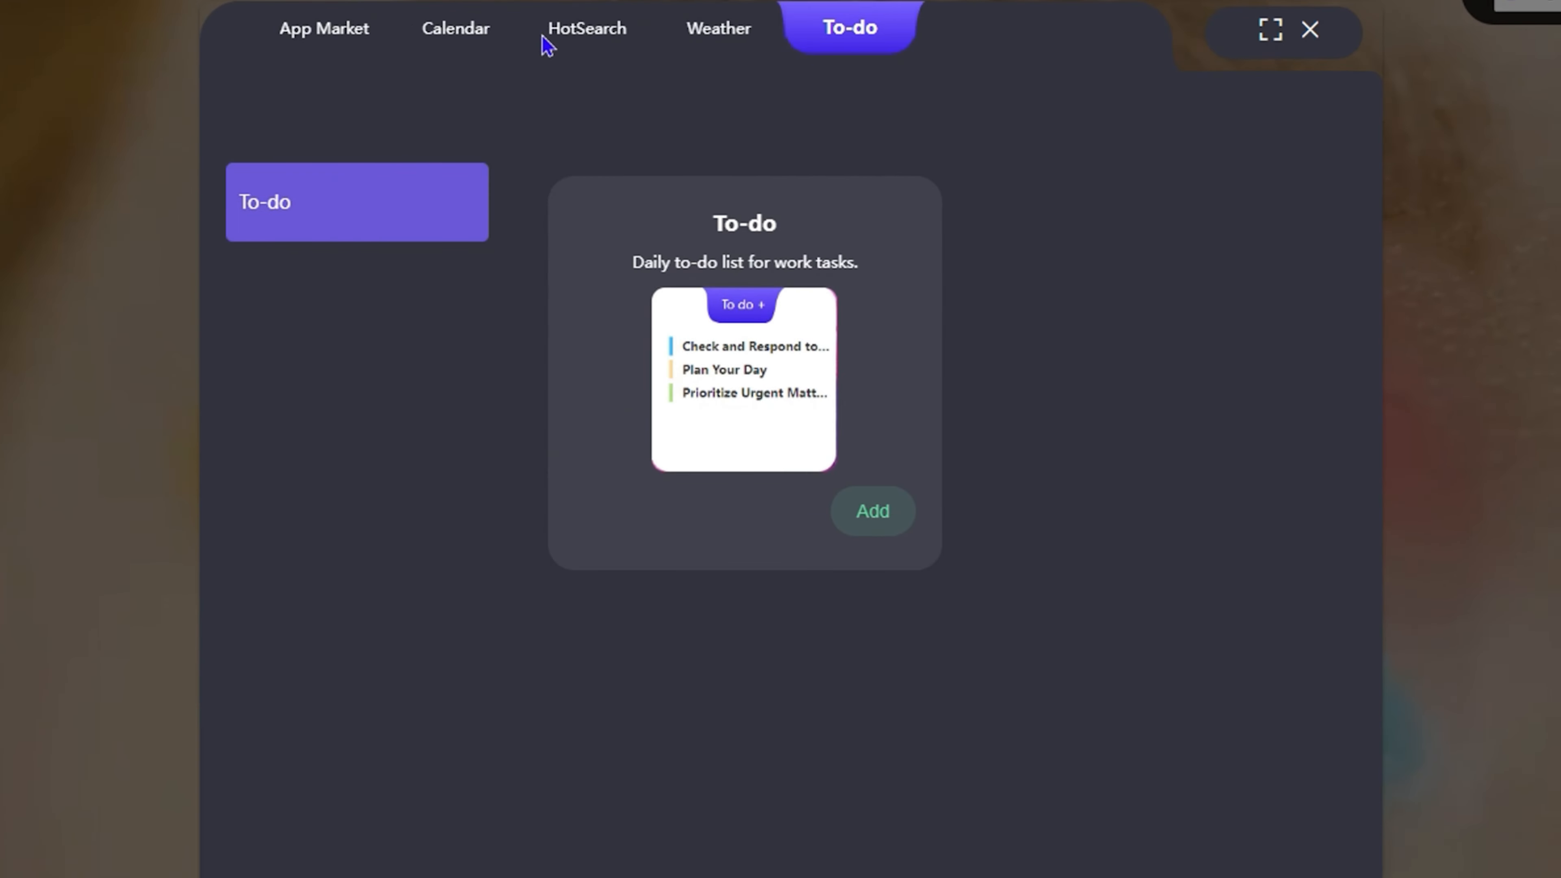
pyautogui.click(1049, 19)
pyautogui.click(467, 44)
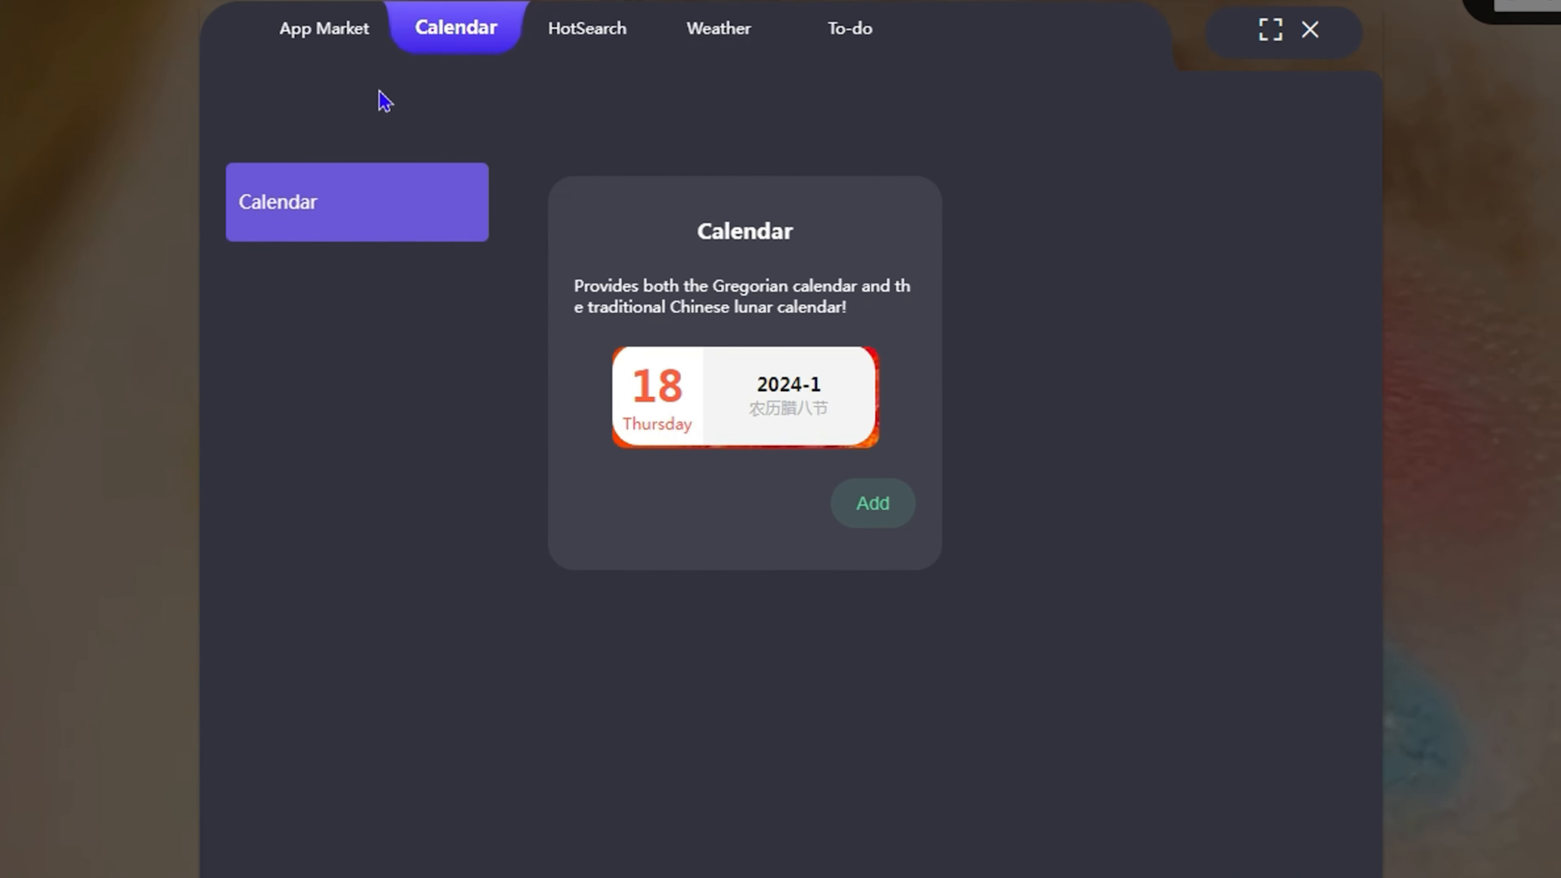
pyautogui.click(319, 37)
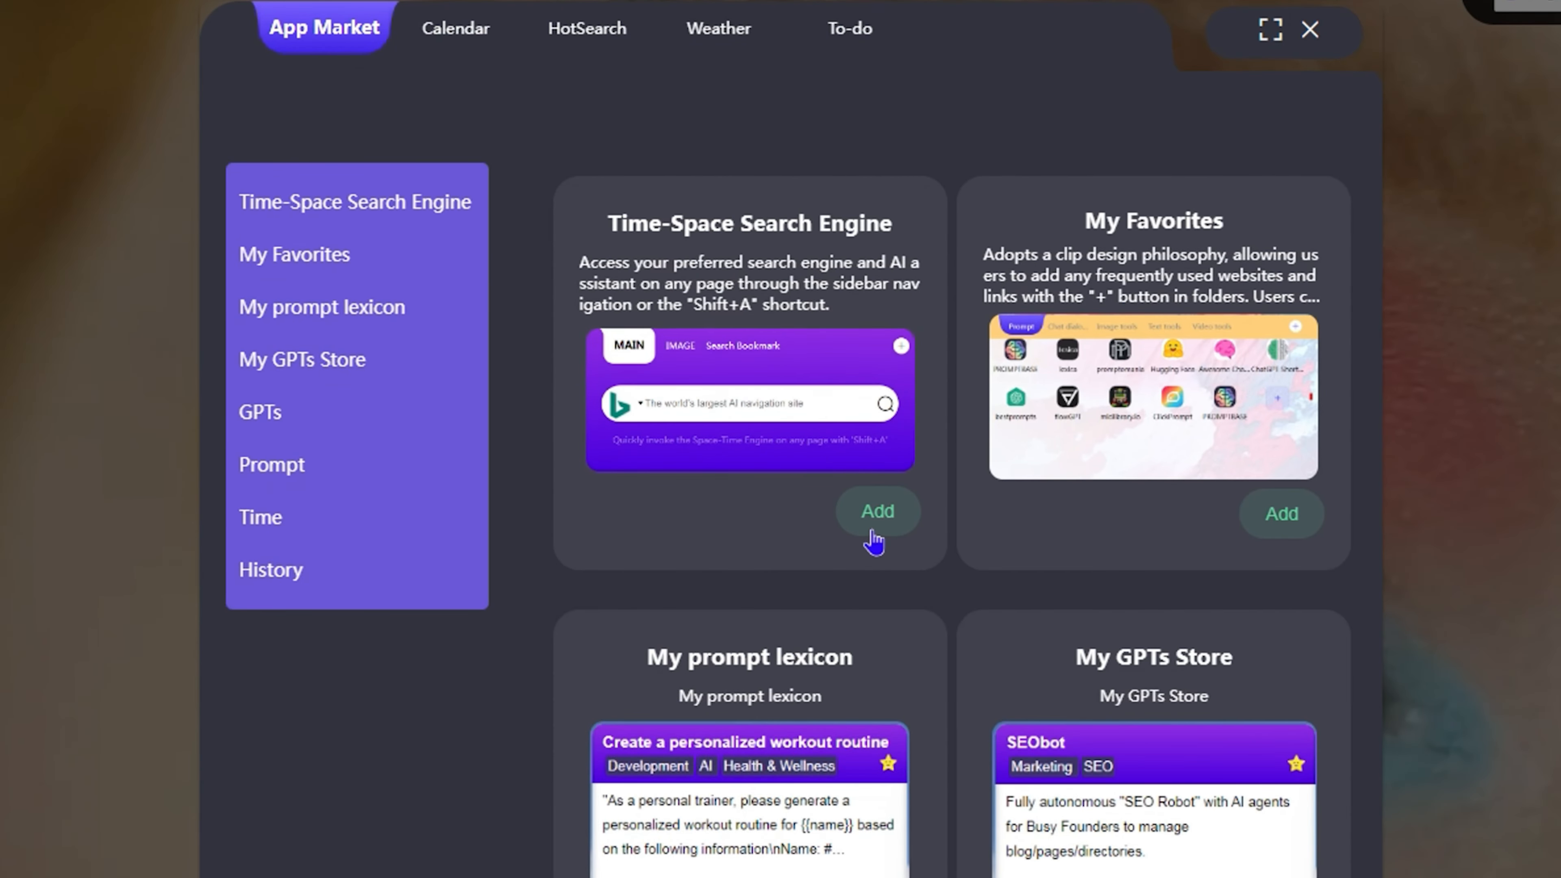
pyautogui.click(1291, 517)
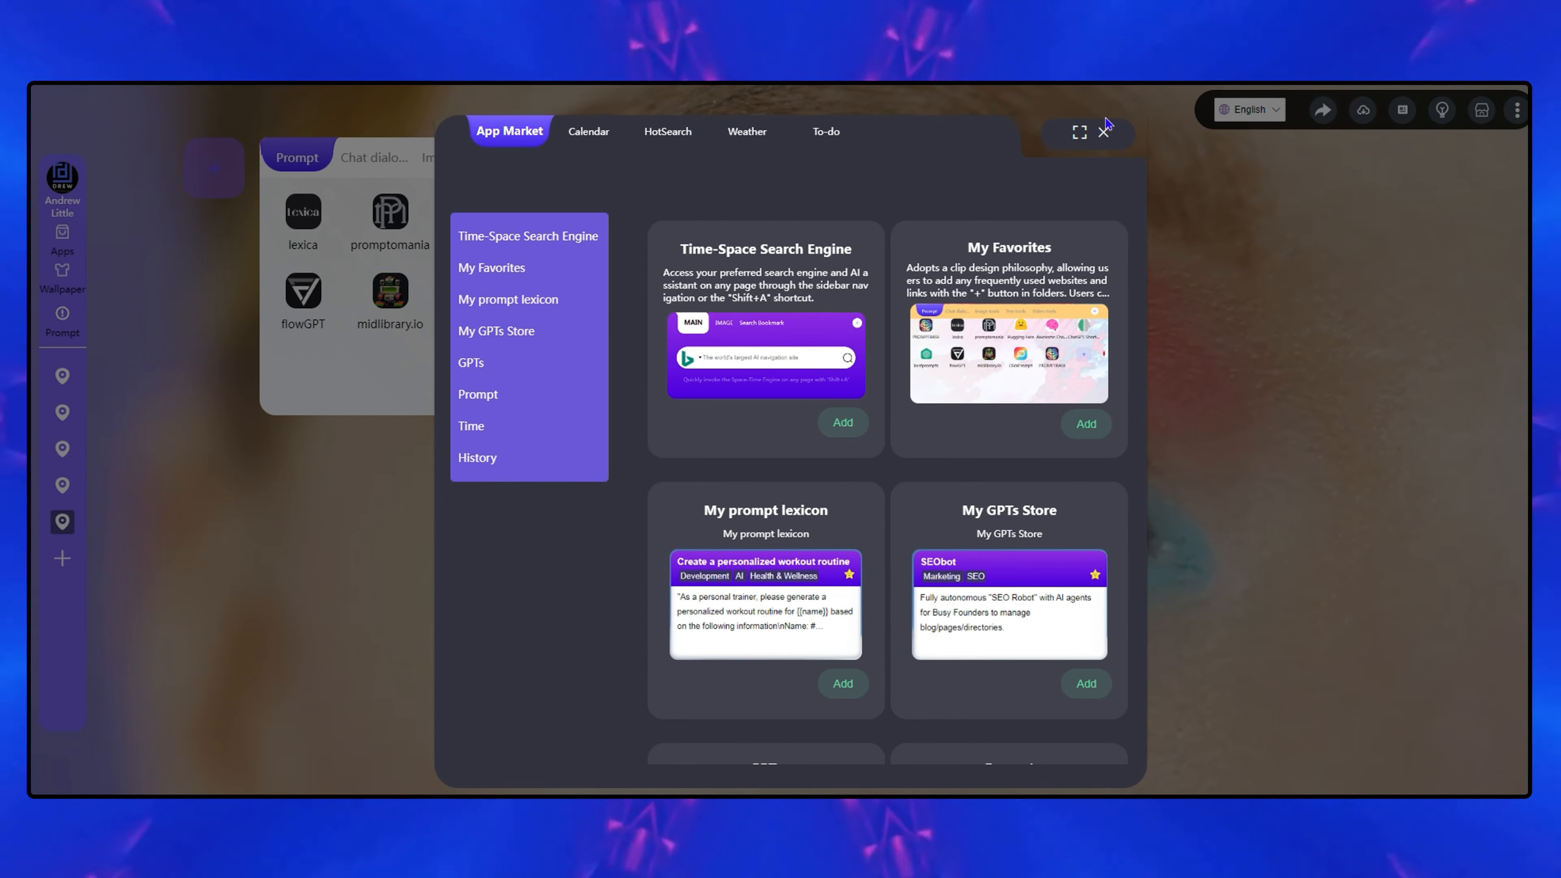
pyautogui.click(1104, 132)
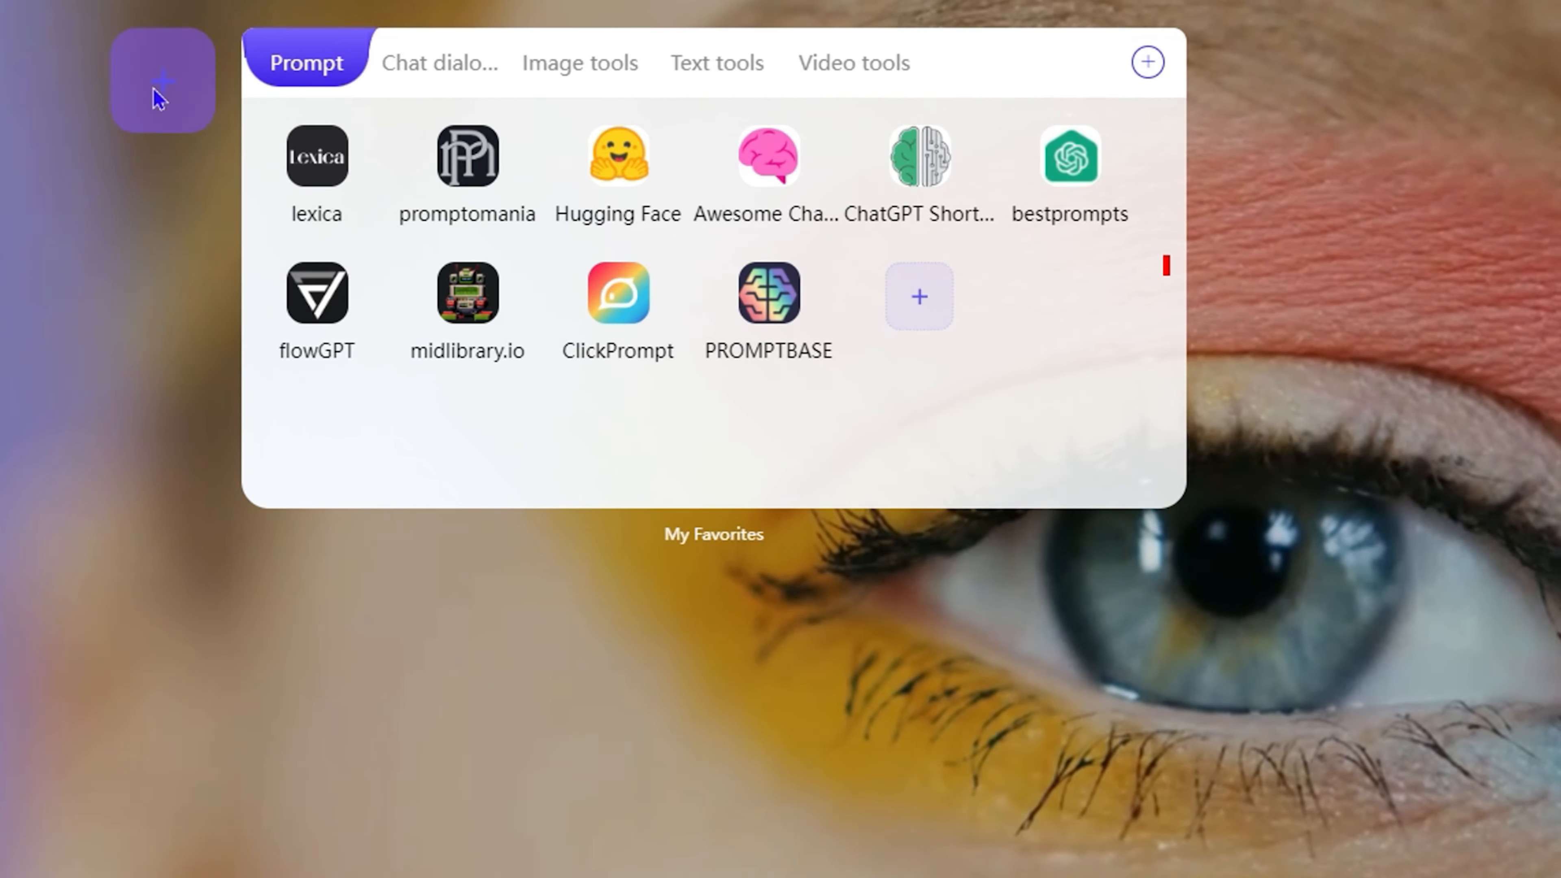
# Add Grammarly, StudyCorgi ChatGPT Detector, AISEO AI Content Detector and Sapling AI Content Detector from the Educational websites to the new page, and open Grammarly
pyautogui.click(211, 174)
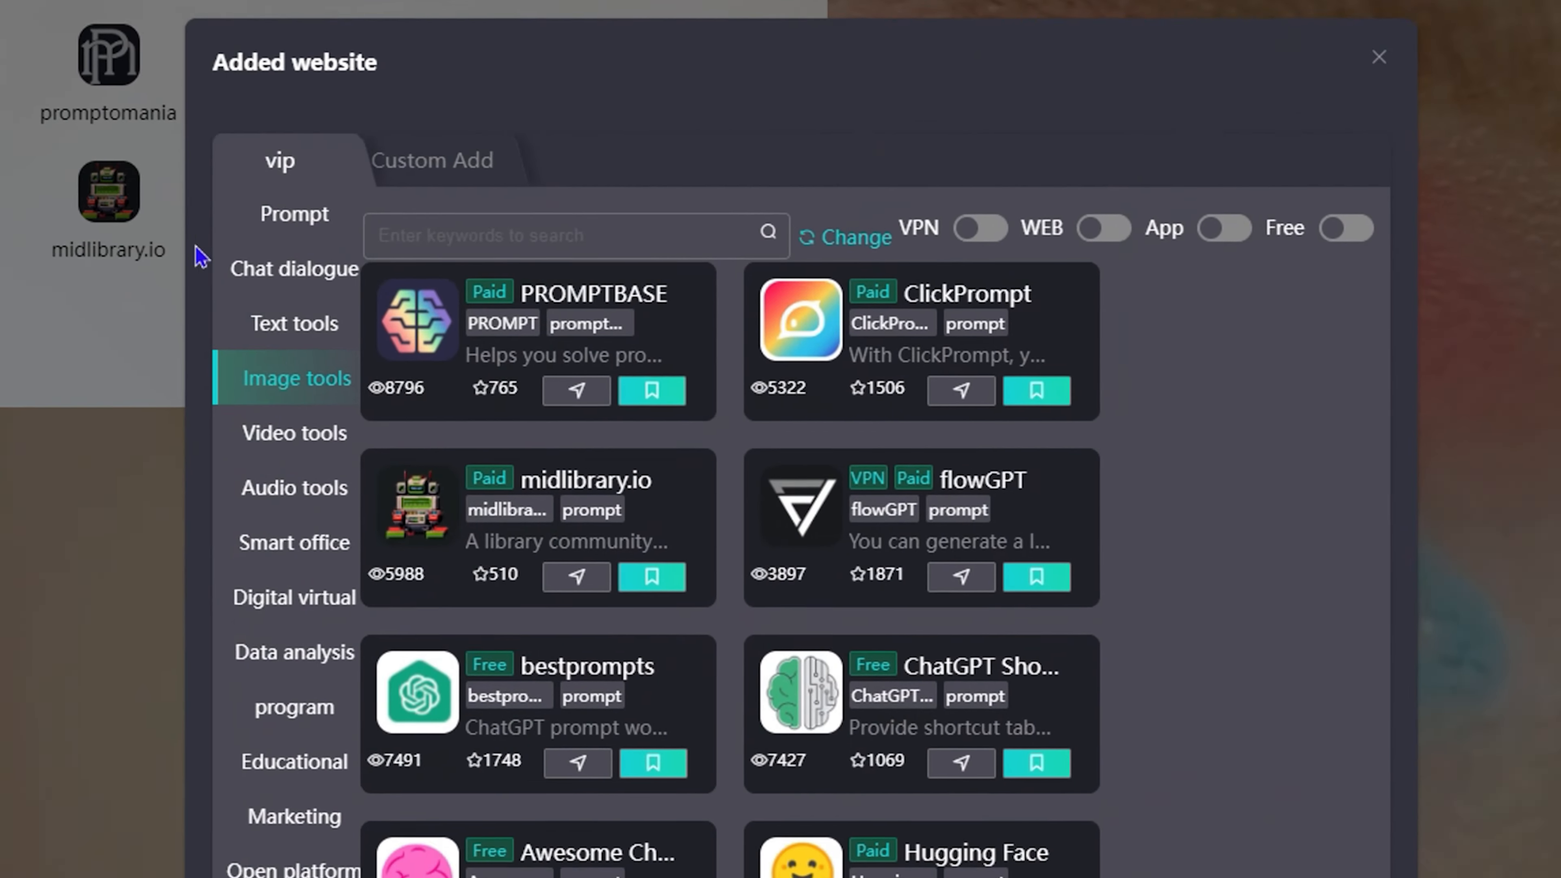
pyautogui.scroll(-3, 213, 553)
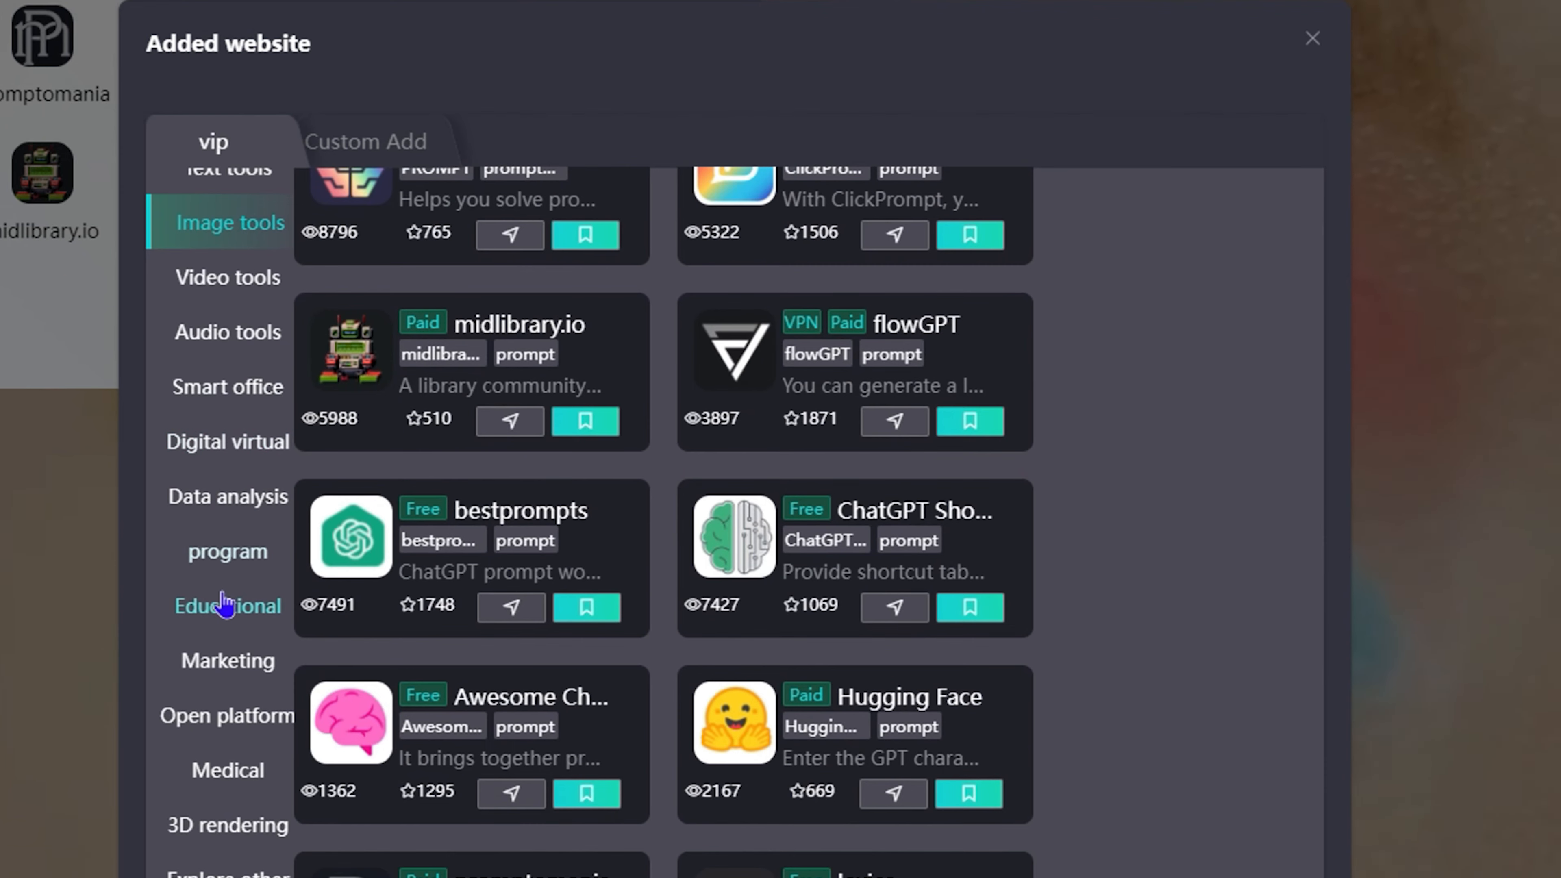
pyautogui.click(224, 605)
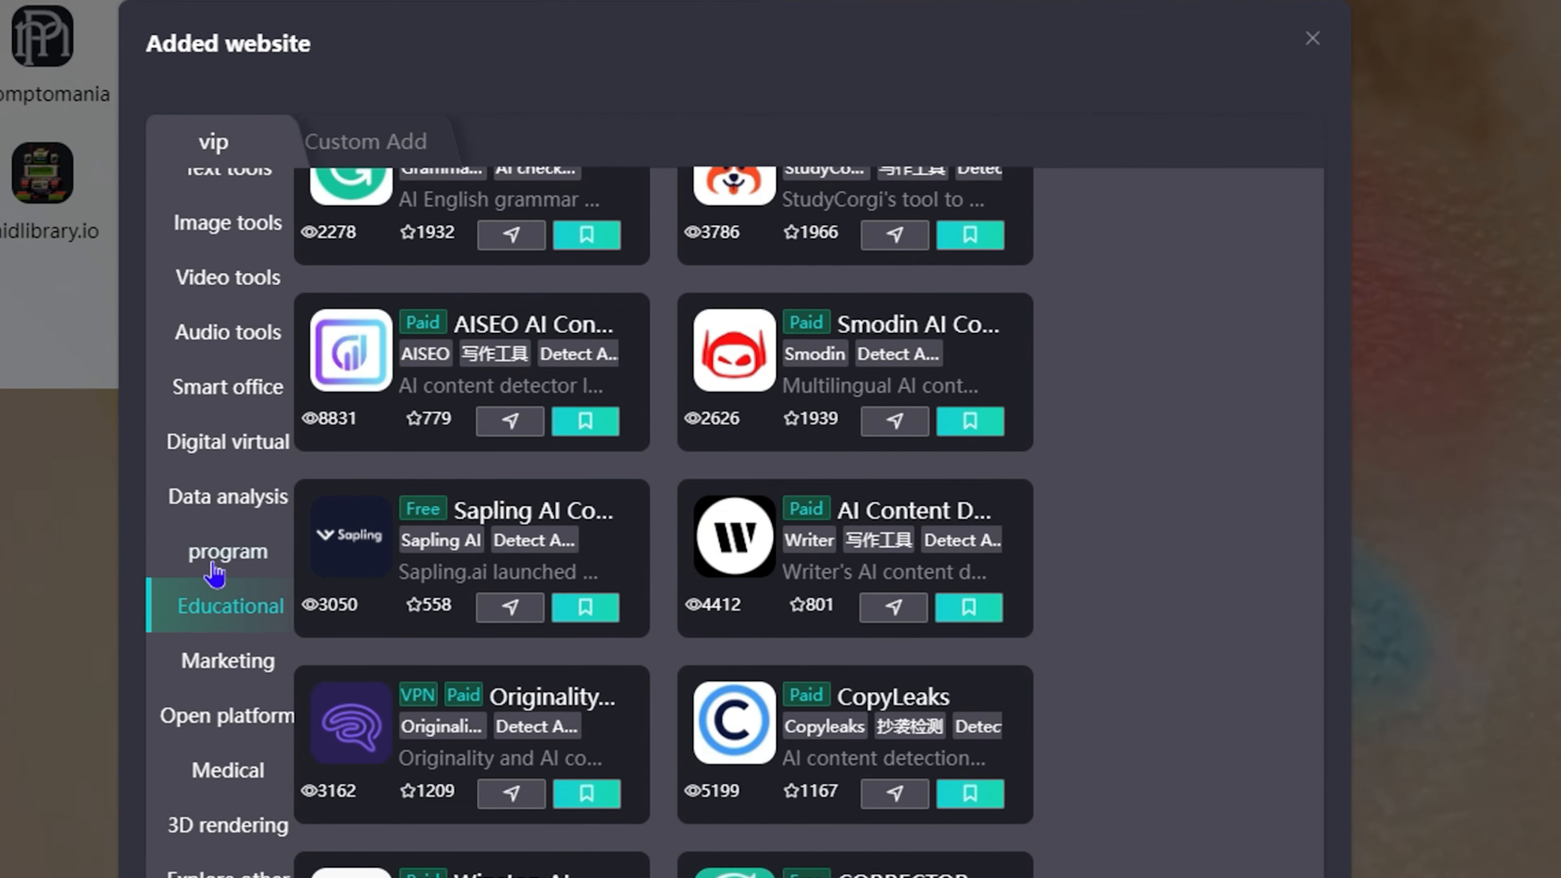
pyautogui.scroll(3, 394, 513)
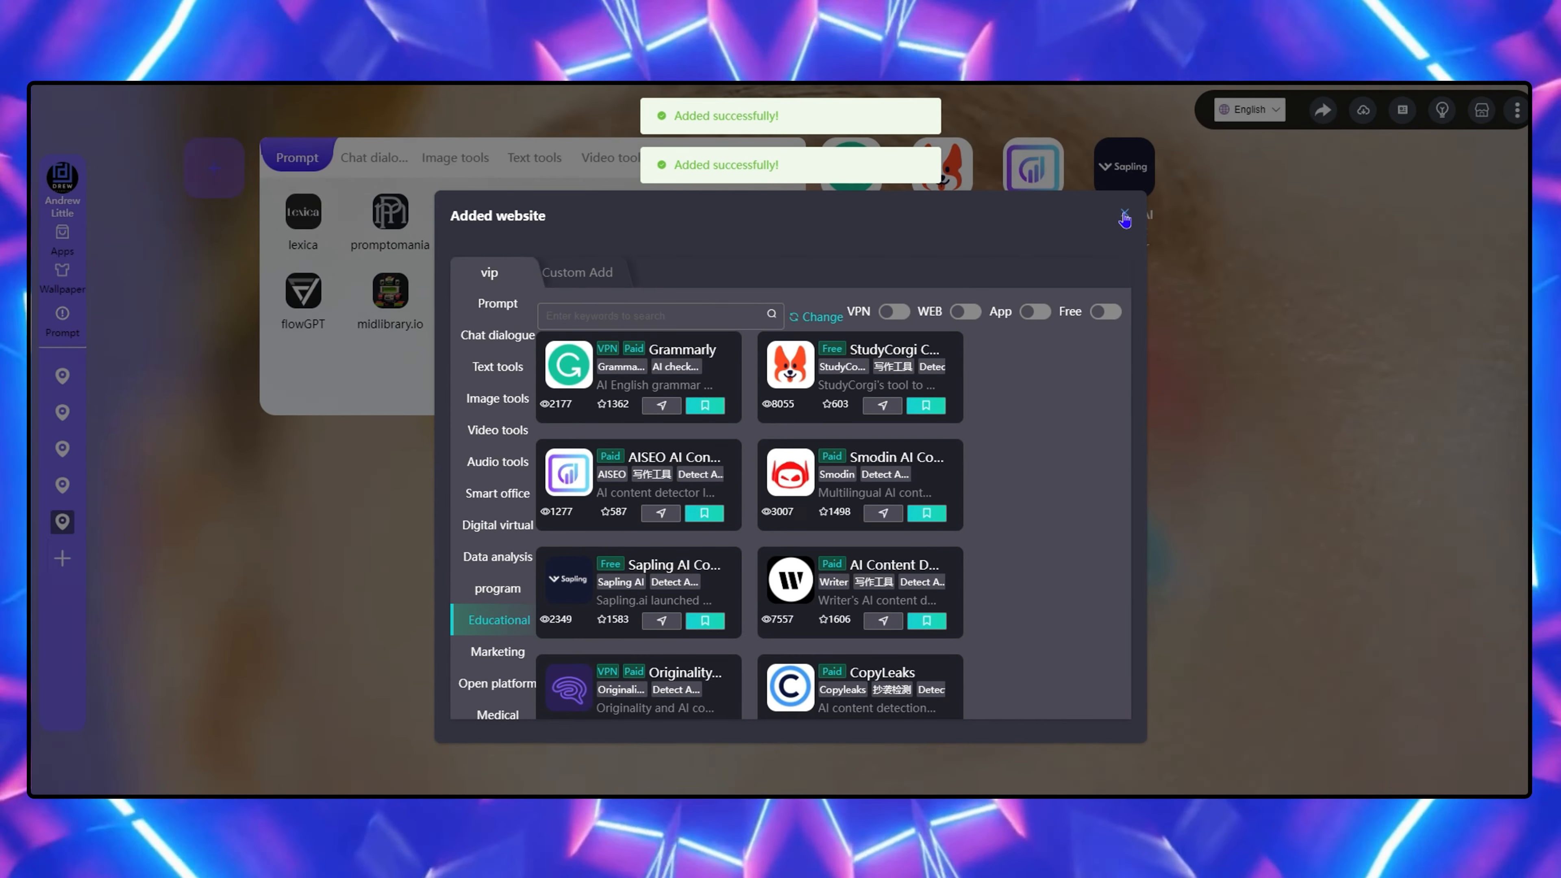
pyautogui.click(1312, 39)
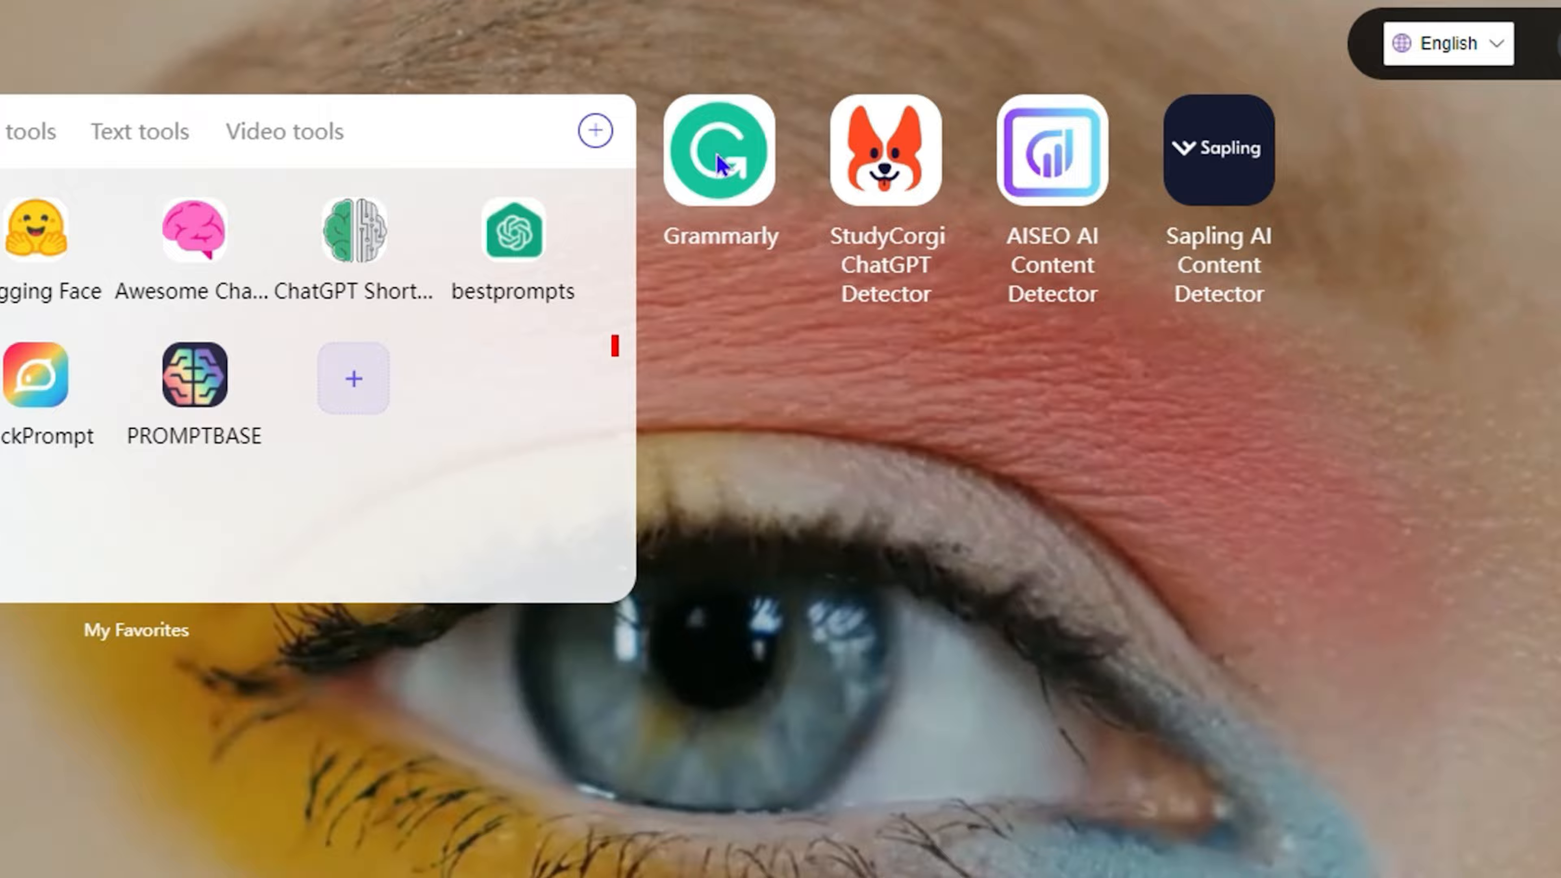
pyautogui.click(841, 183)
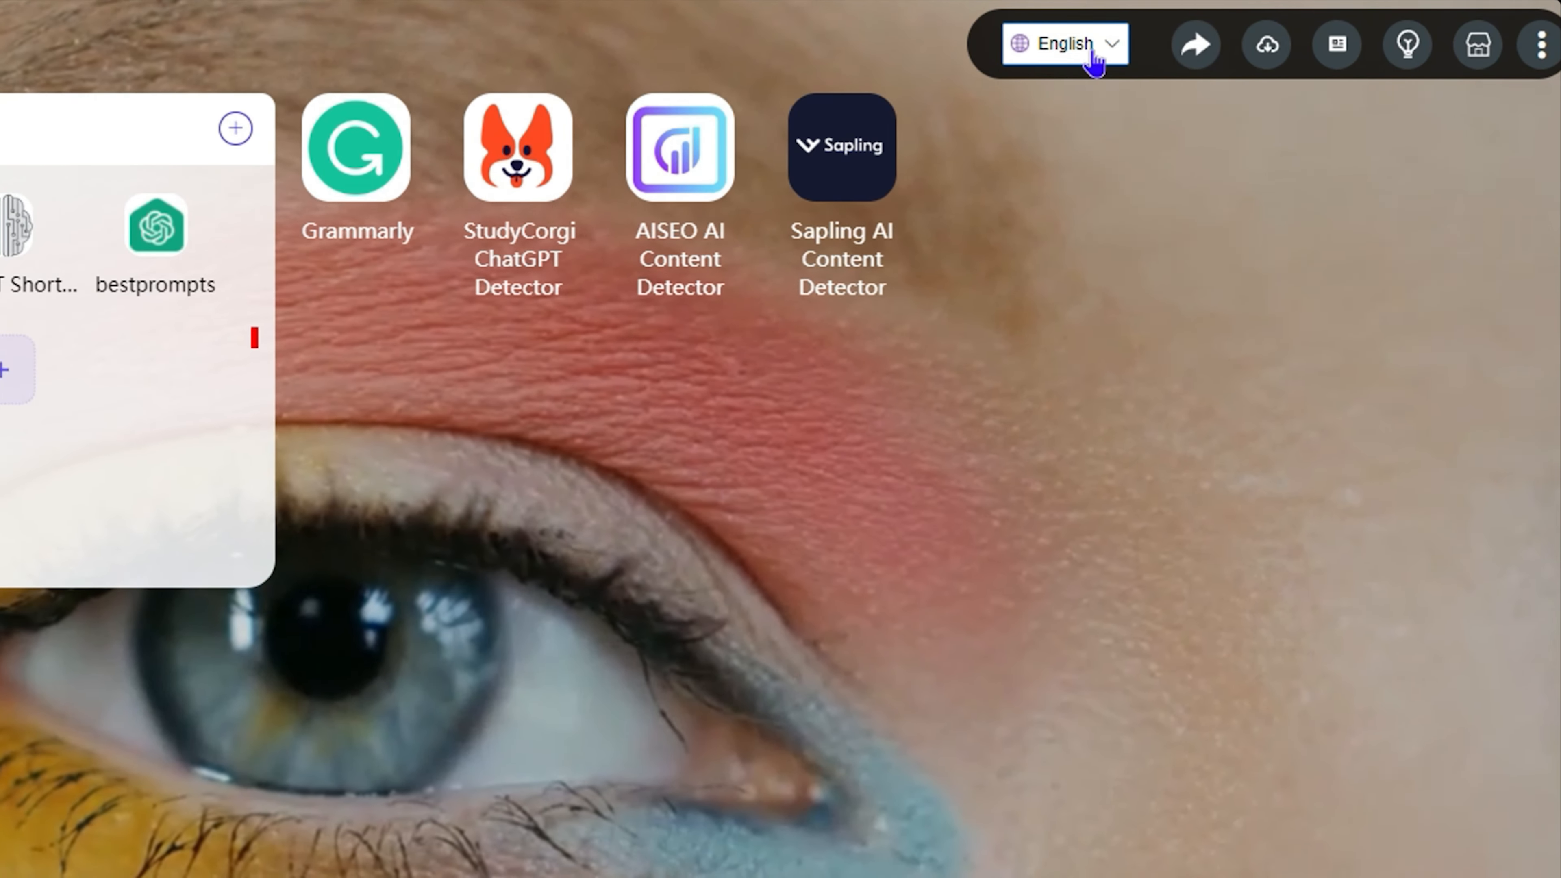
# View the available interface languages, and look through the DUANG AI collections of GPTs and prompts
pyautogui.click(1088, 46)
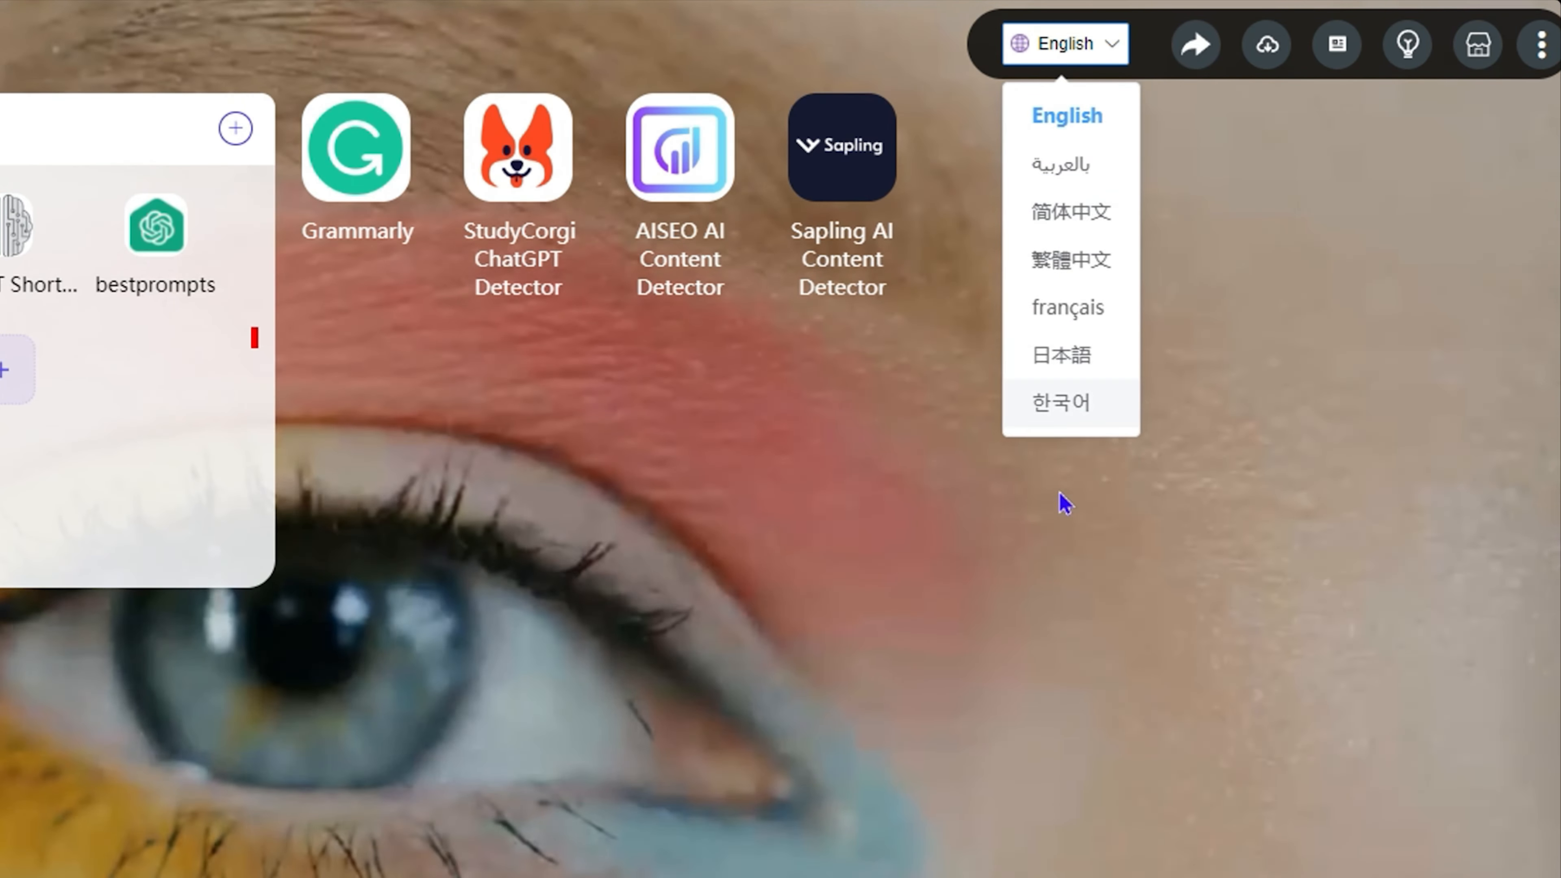
pyautogui.moveTo(1206, 49)
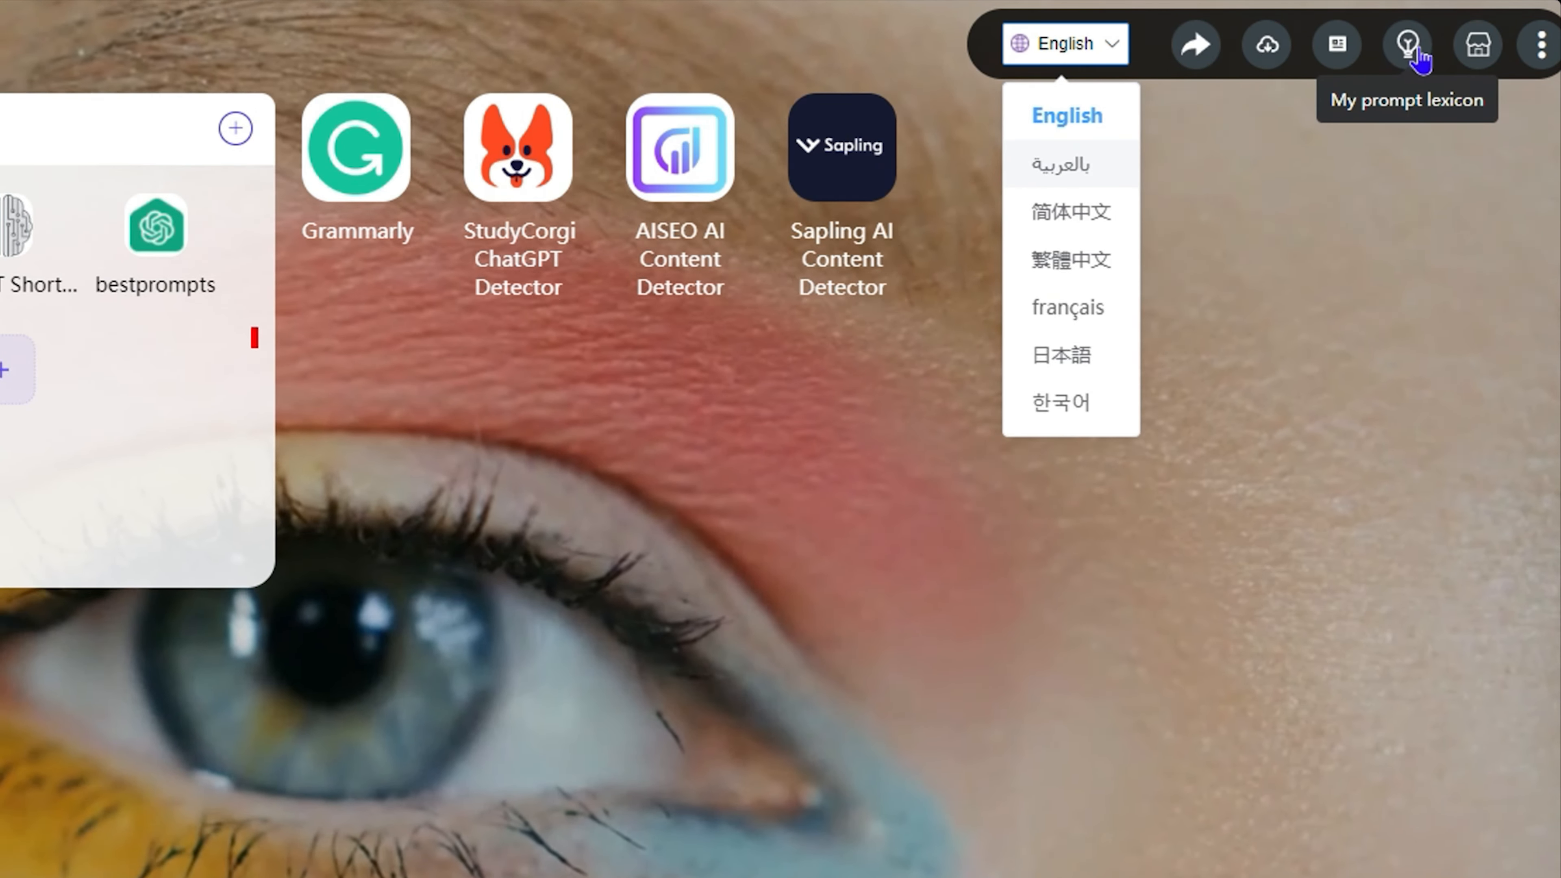
pyautogui.click(1478, 59)
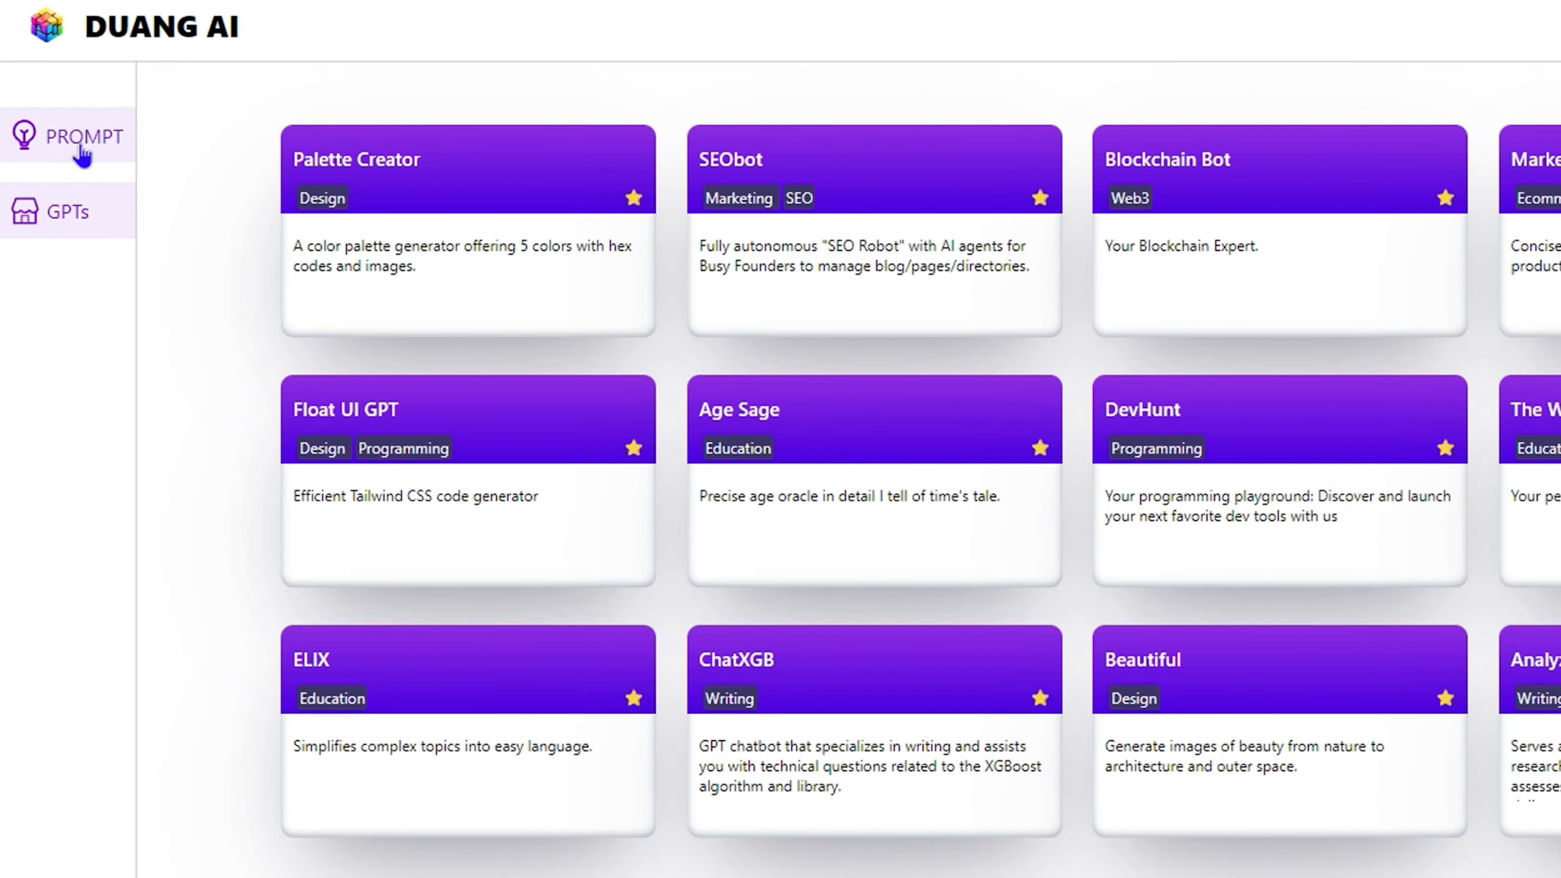
pyautogui.click(86, 143)
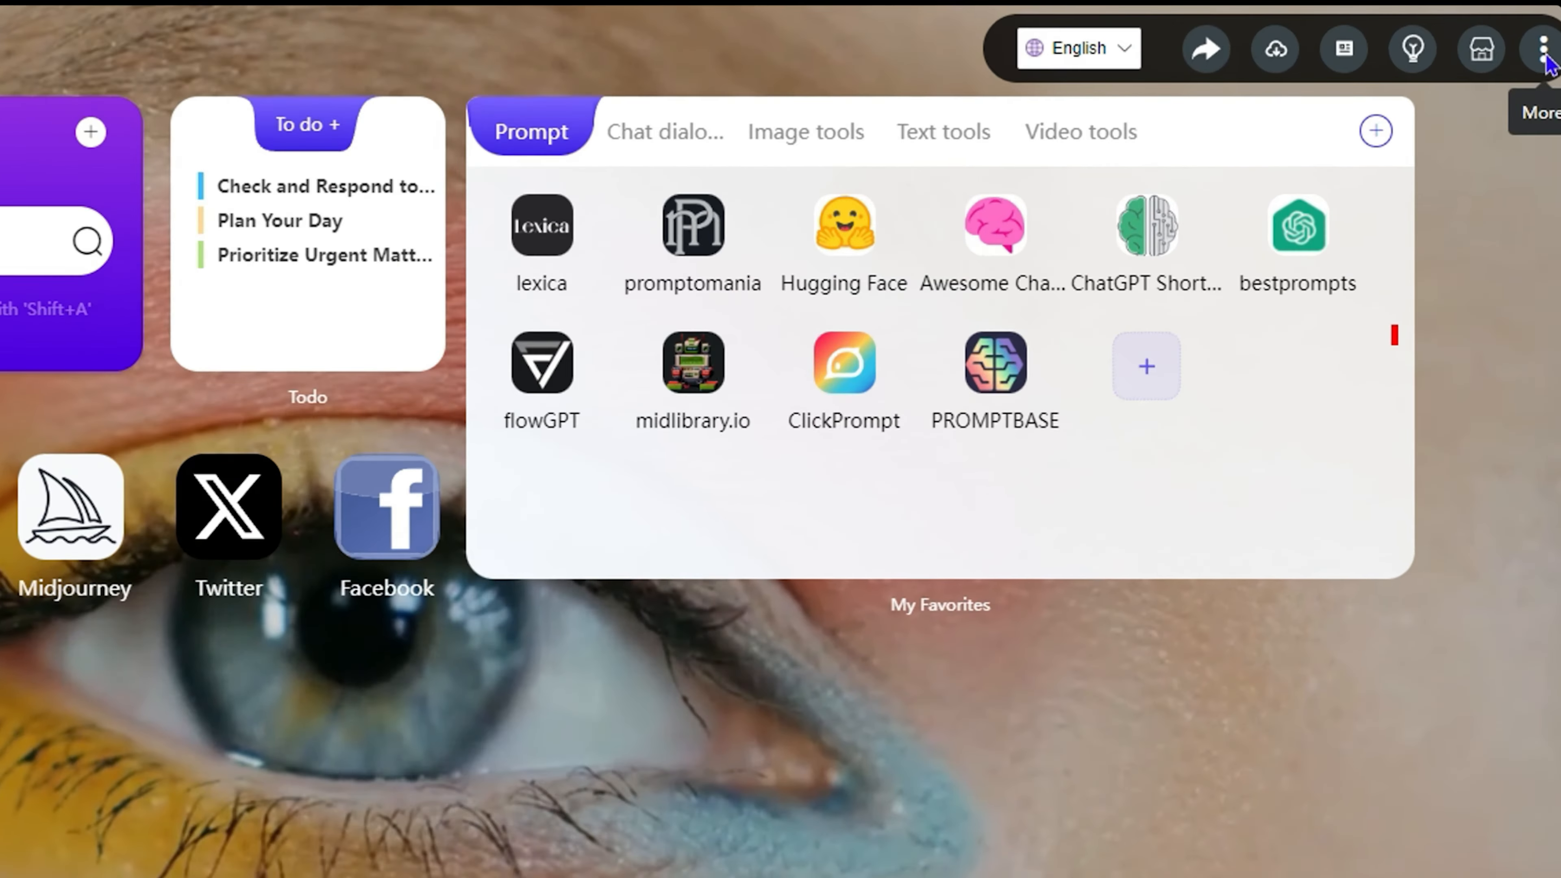
# Look through the Tool, Search, Favorites and My sections among the additional options
pyautogui.click(1518, 109)
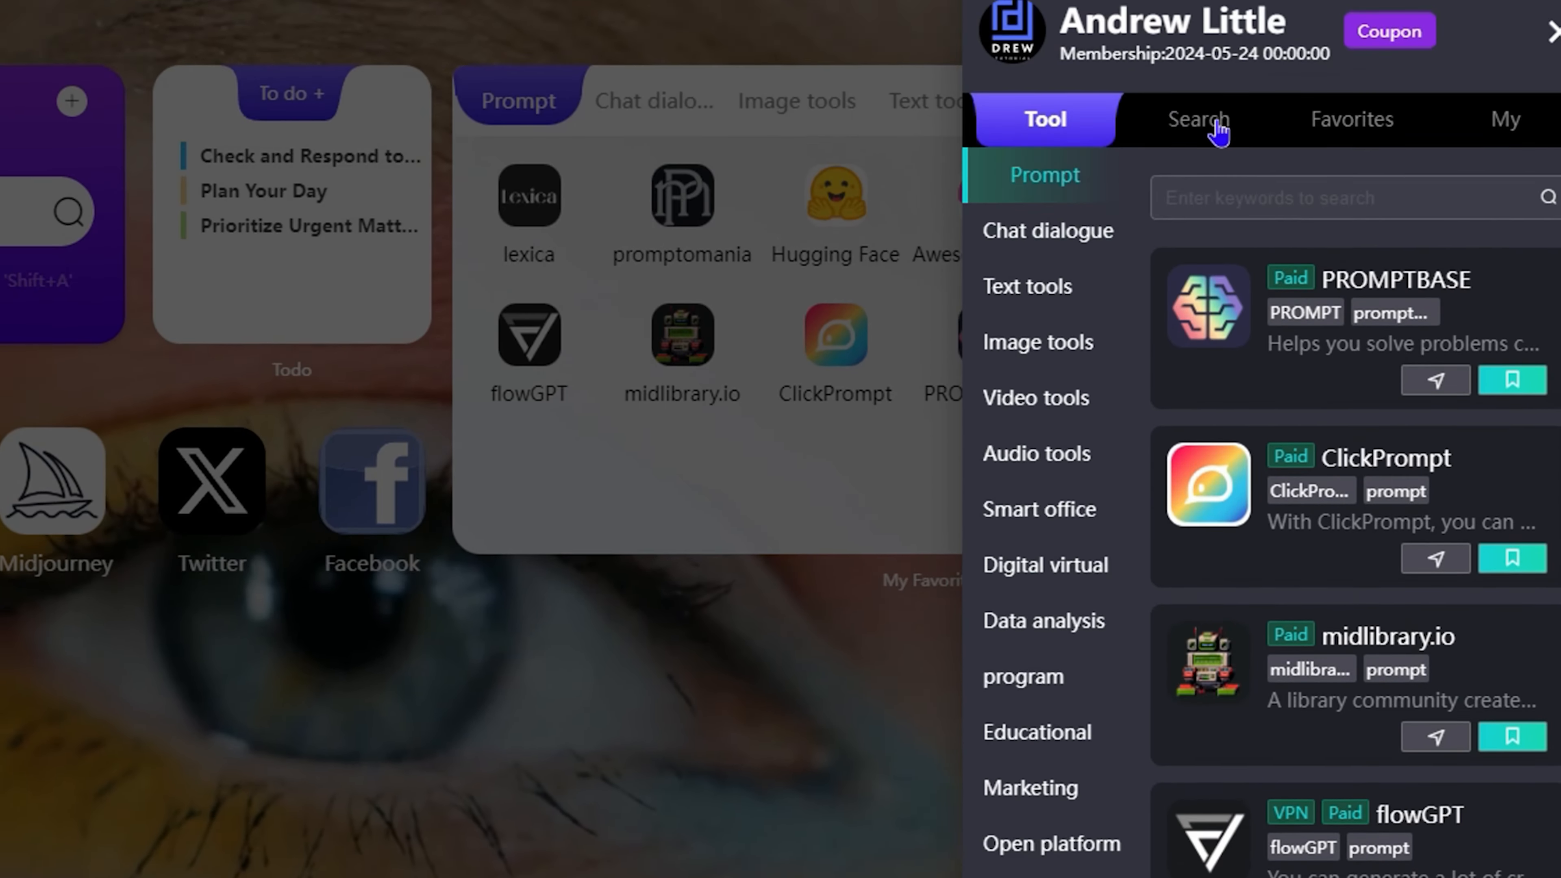
pyautogui.click(1216, 132)
pyautogui.click(1354, 154)
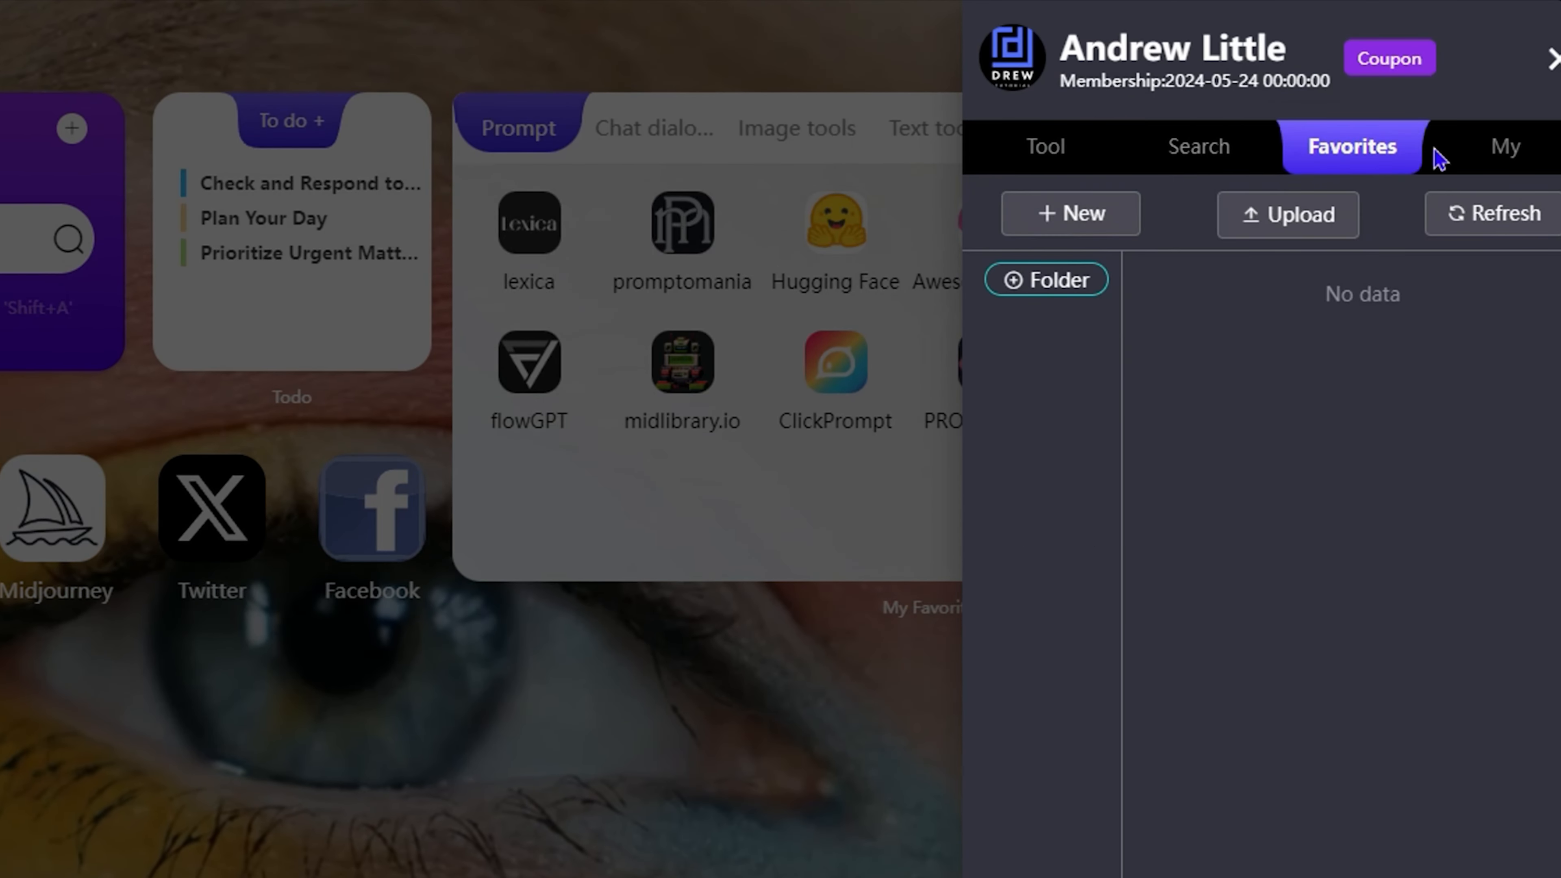
pyautogui.click(1488, 167)
pyautogui.click(1338, 174)
pyautogui.click(1221, 165)
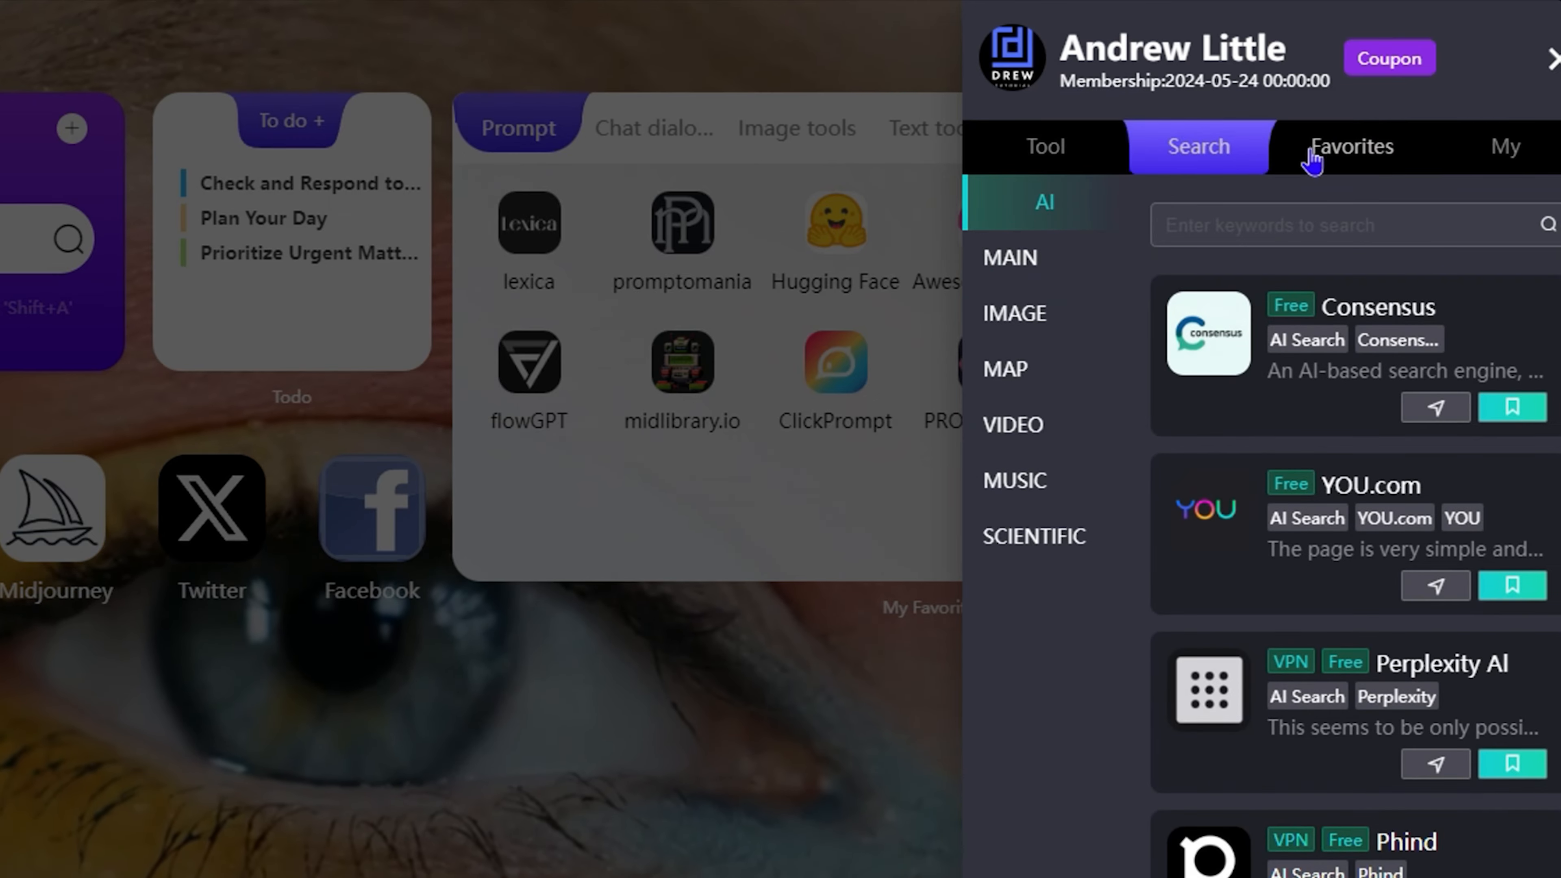
pyautogui.click(1493, 167)
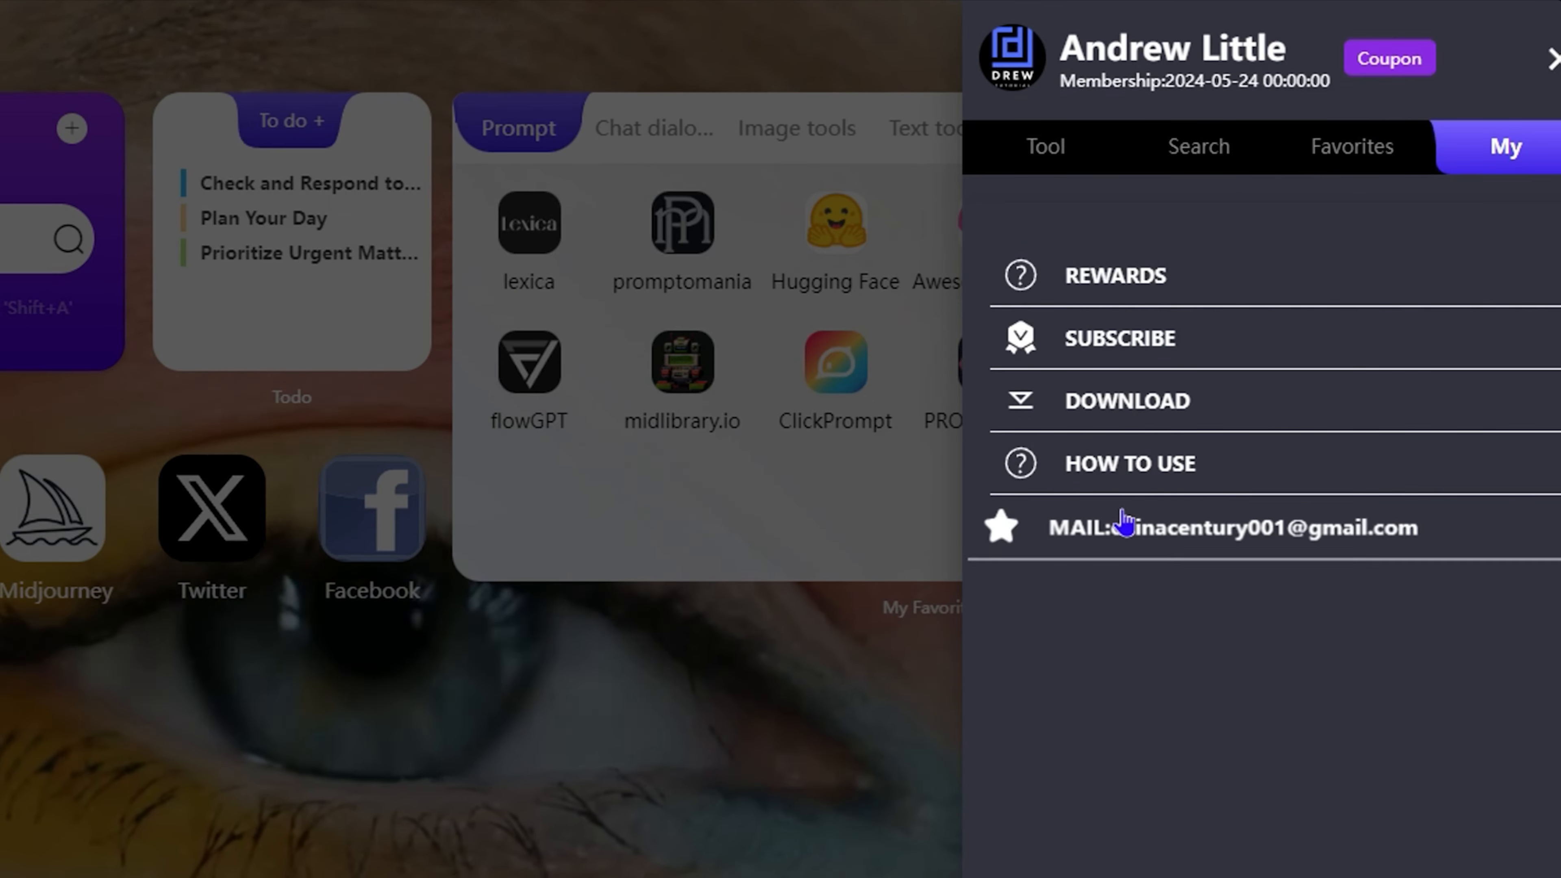
# View the account's coupon and referral code form without submitting a code, and close the form and the additional options
pyautogui.click(1392, 62)
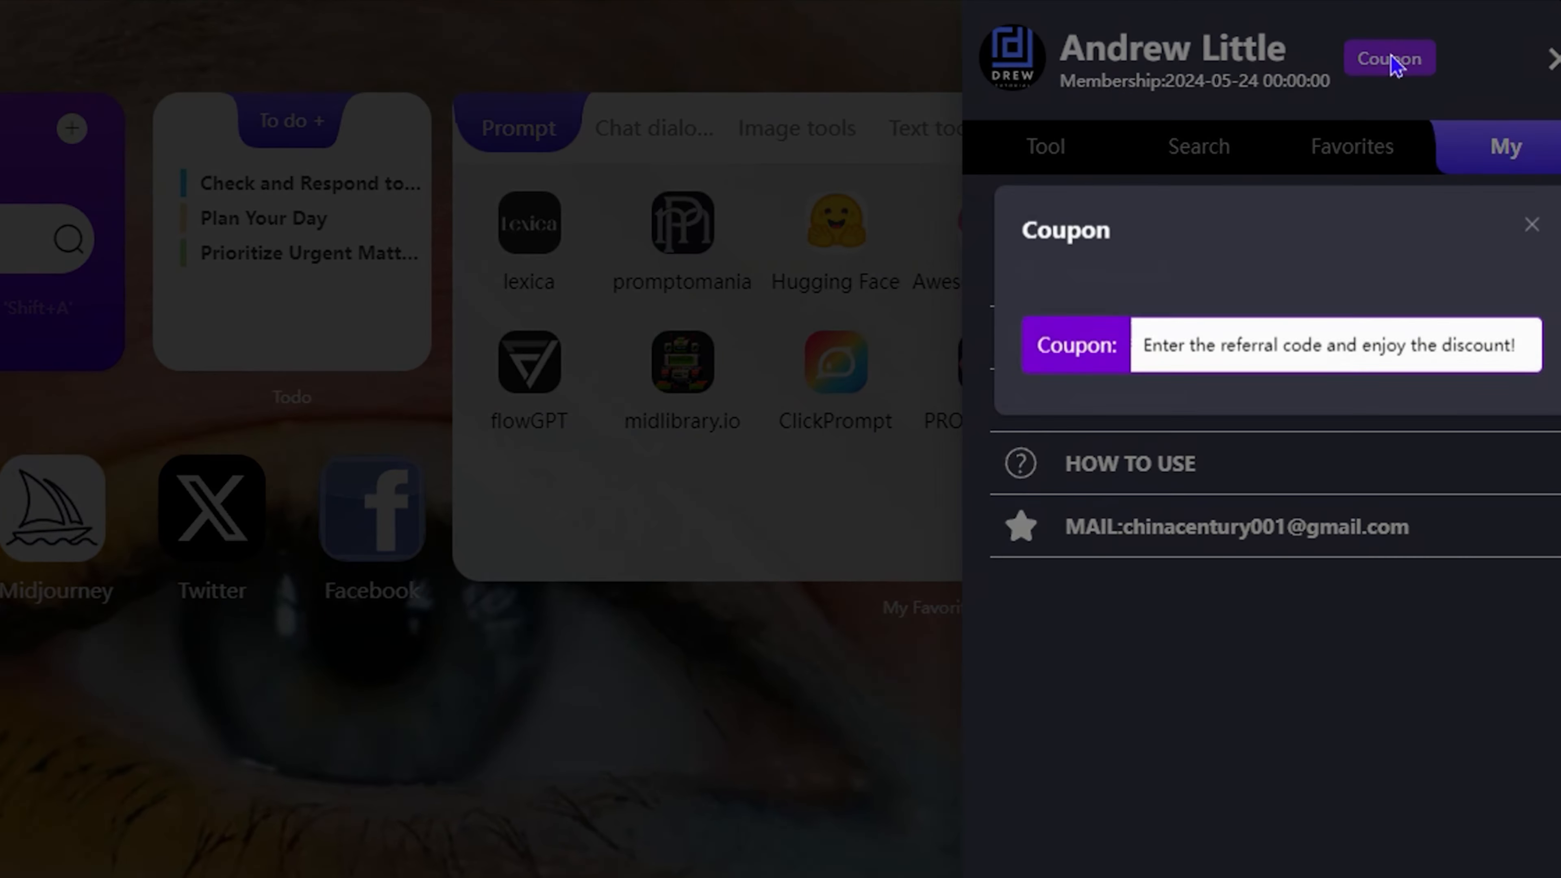
pyautogui.click(1177, 345)
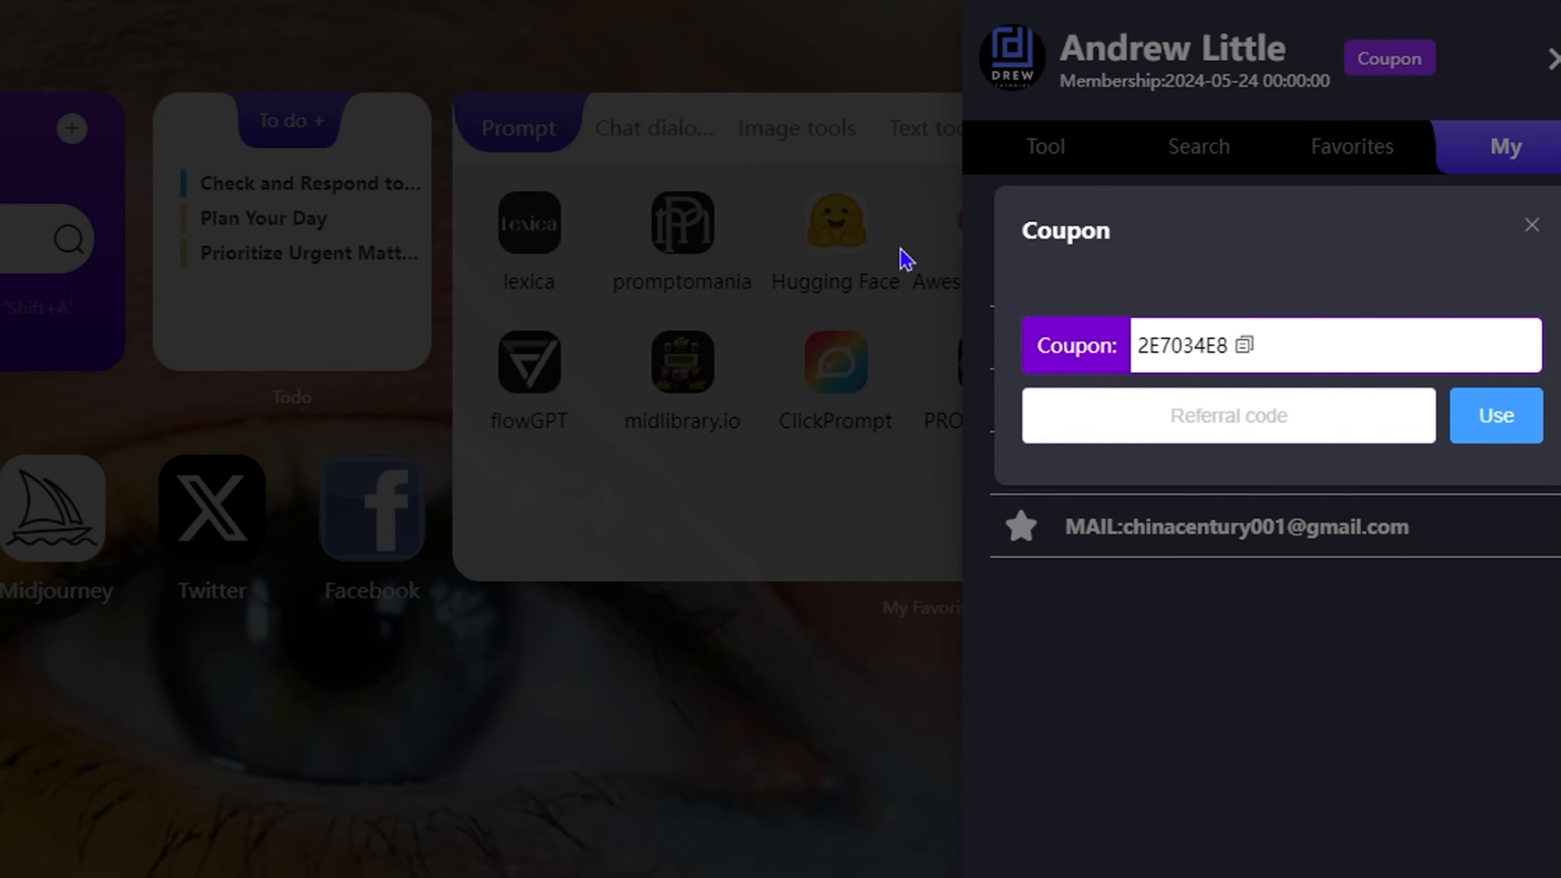
pyautogui.click(909, 35)
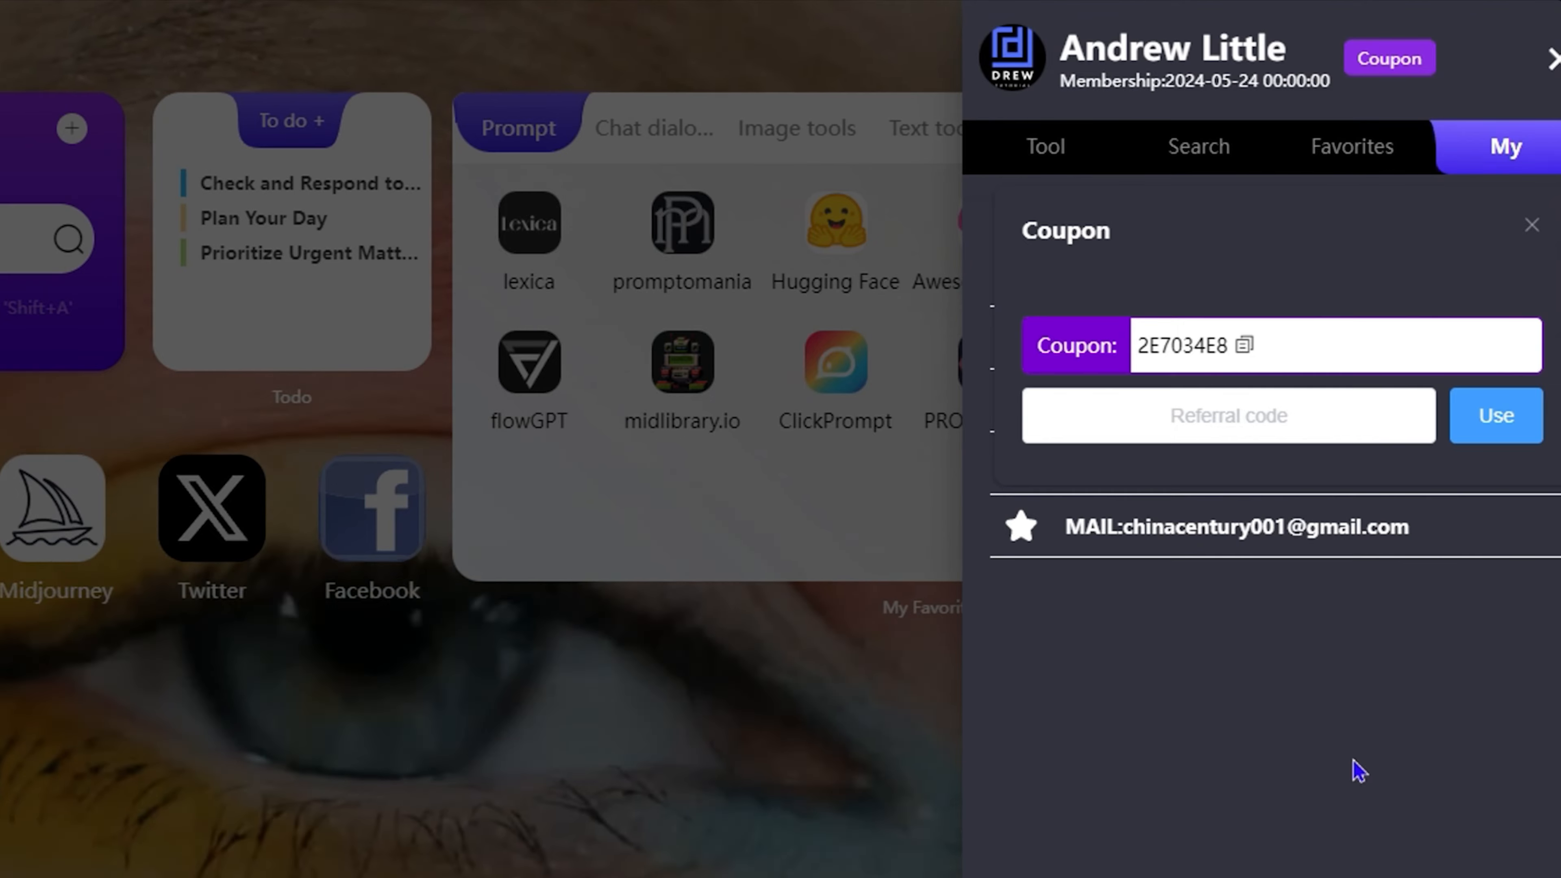
pyautogui.click(1352, 761)
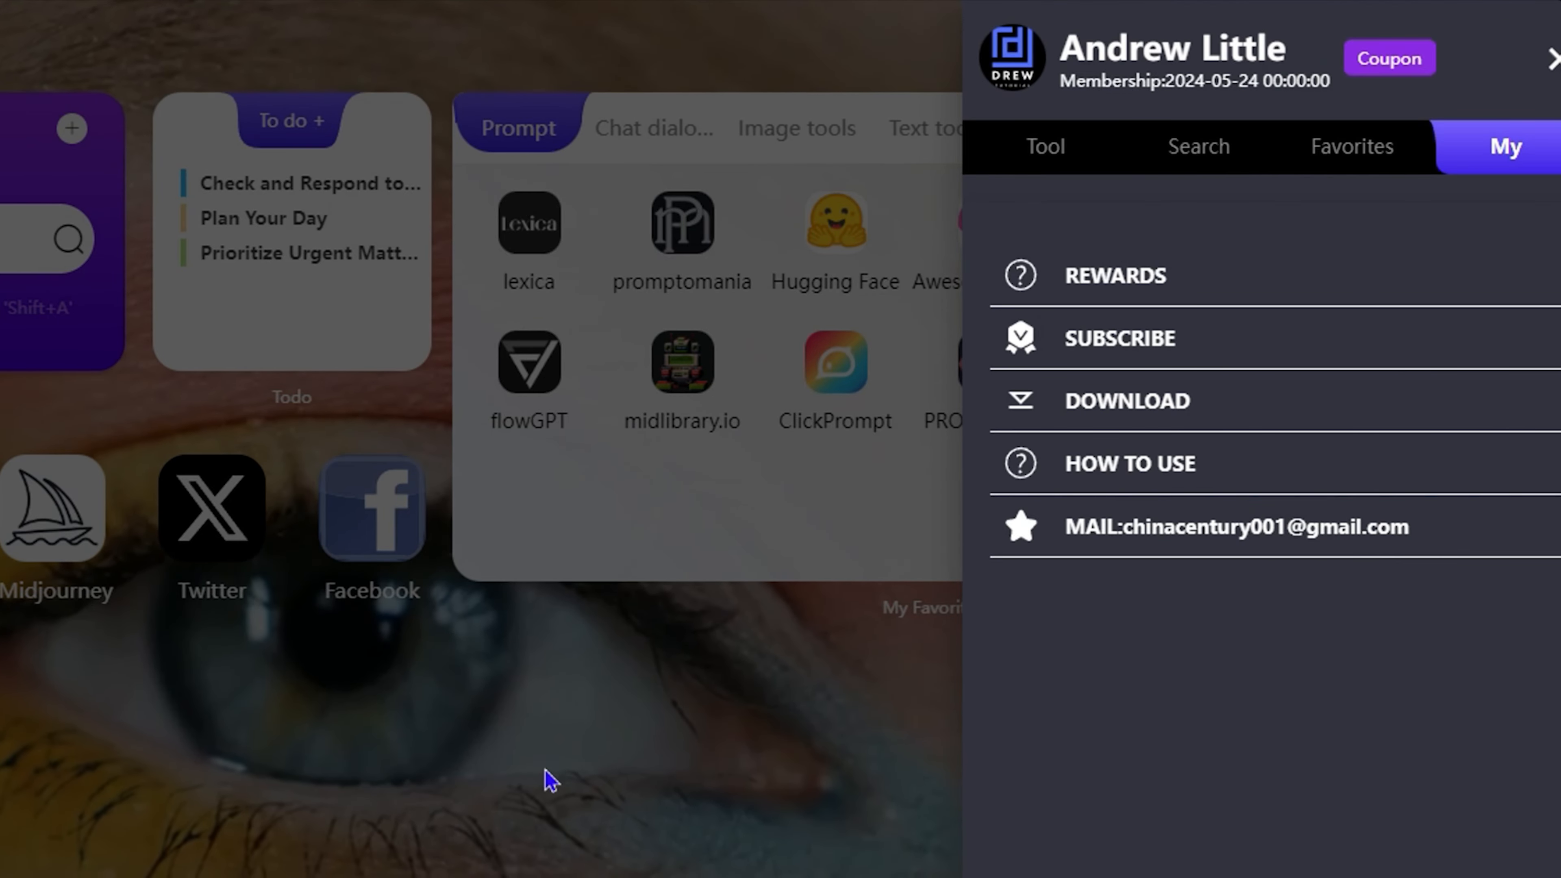
pyautogui.click(701, 826)
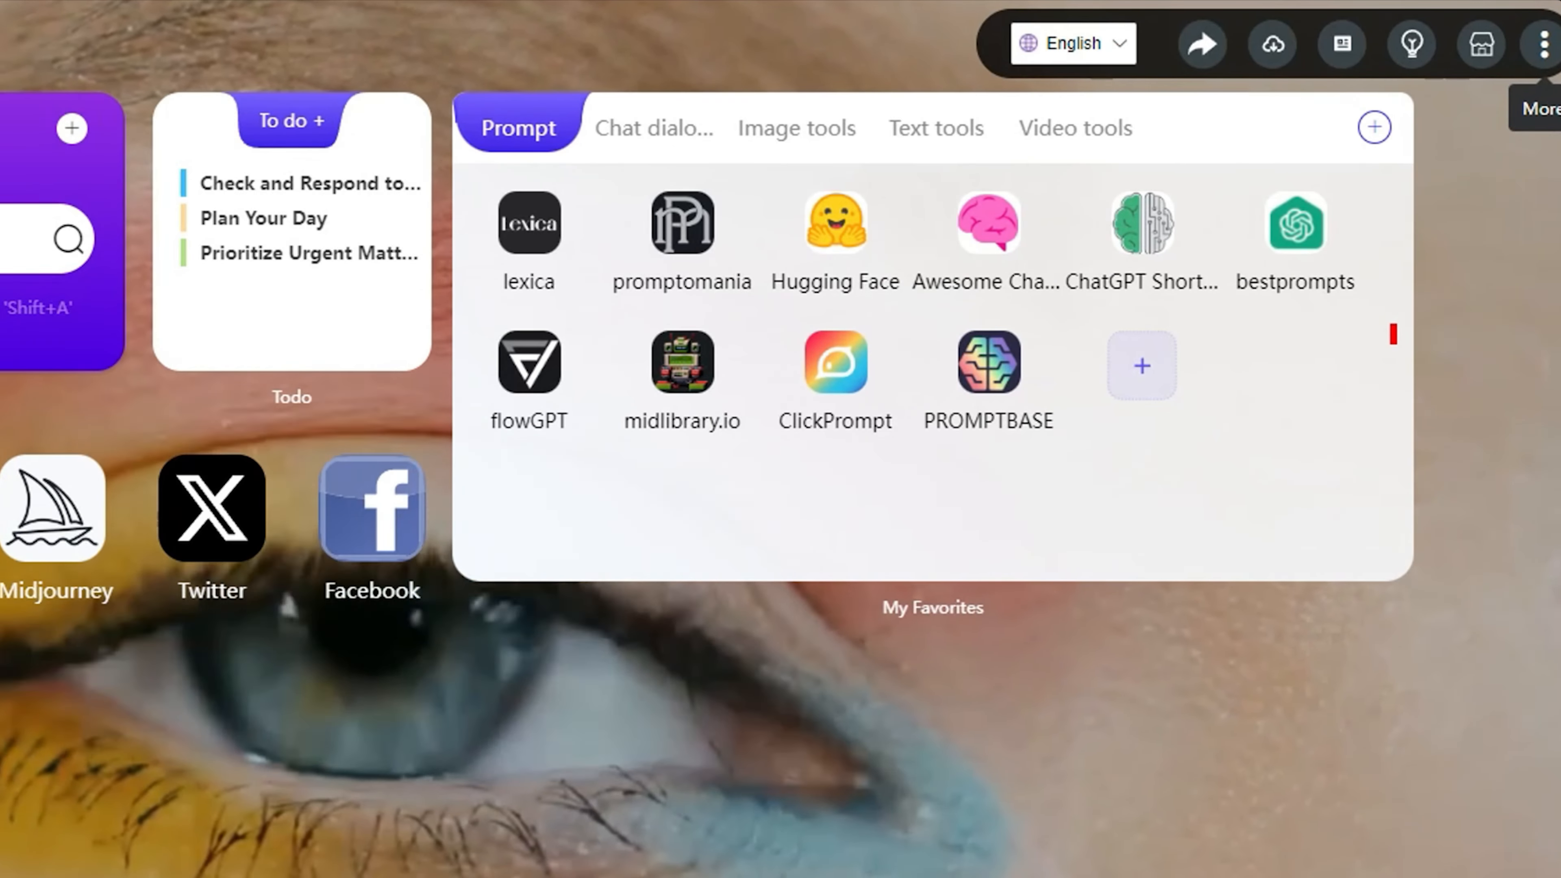